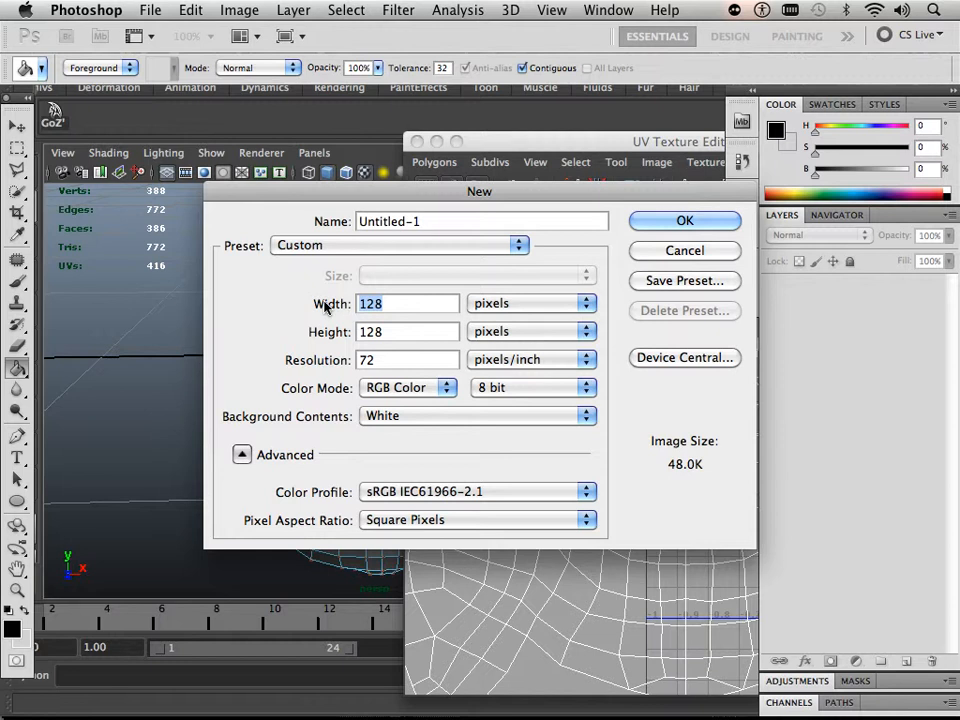
Step: Create a new white RGB document 256 pixels wide and 256 pixels high
{"action": "type", "text": "256"}
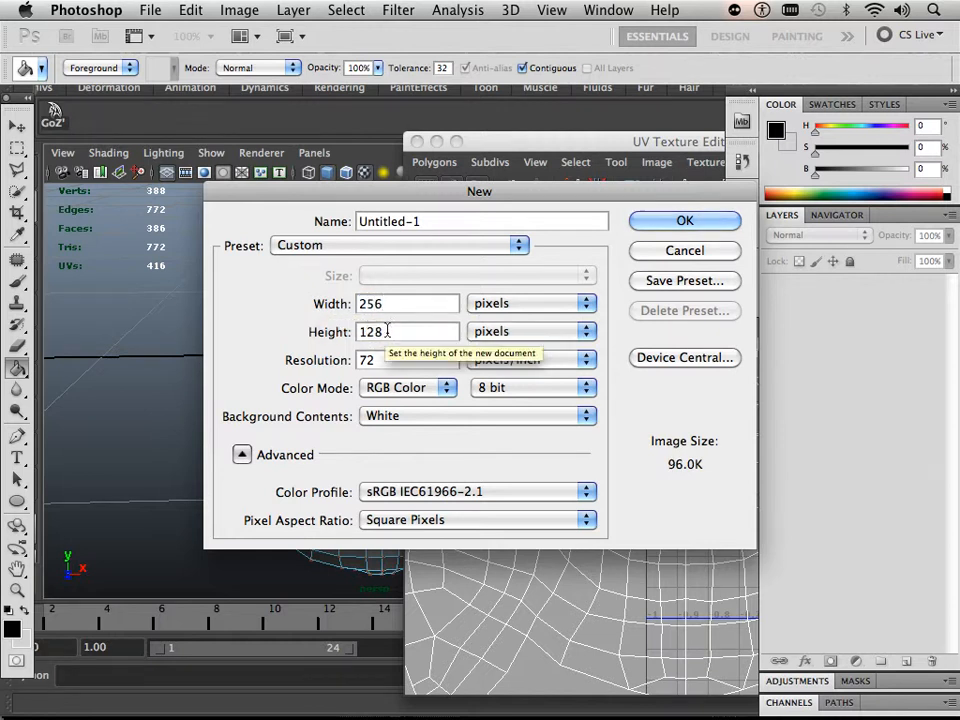
{"action": "key", "text": "Tab"}
{"action": "type", "text": "256"}
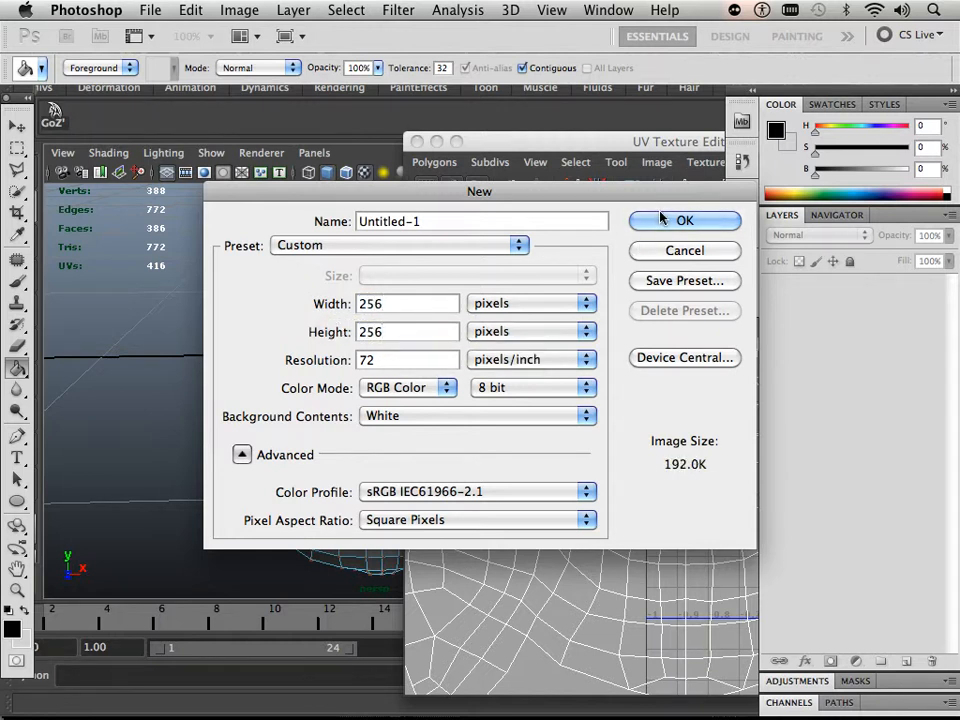
{"action": "left_click", "coordinate": [668, 220]}
Step: Place a vertical and a horizontal guide through the centre of the canvas, dividing it into four equal quadrants
{"action": "left_click", "coordinate": [52, 95]}
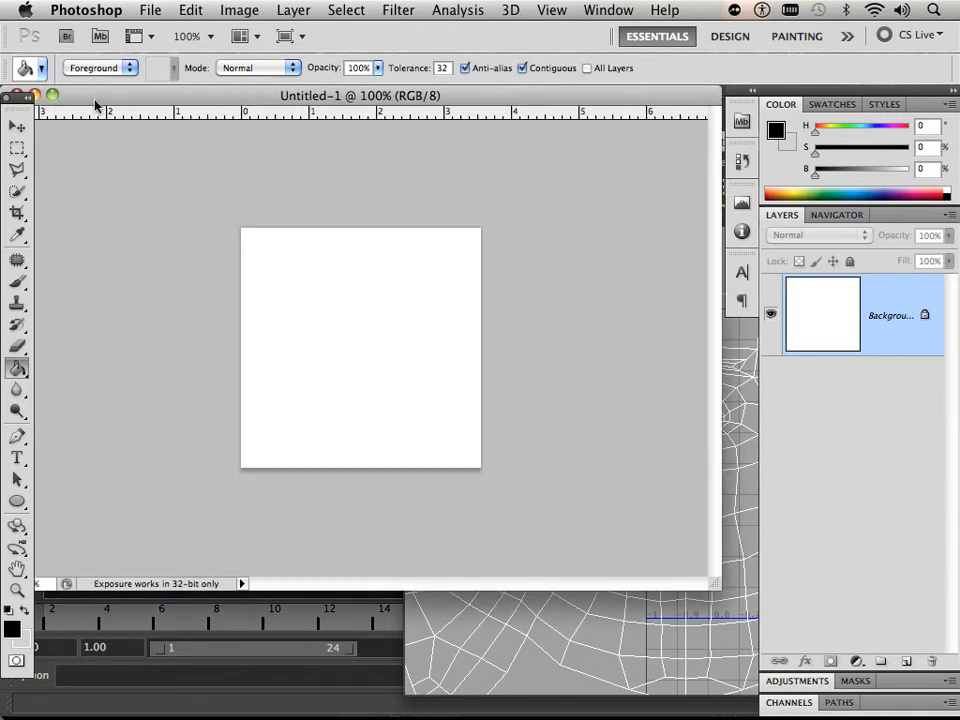
{"action": "left_click_drag", "start_coordinate": [95, 100], "coordinate": [141, 108]}
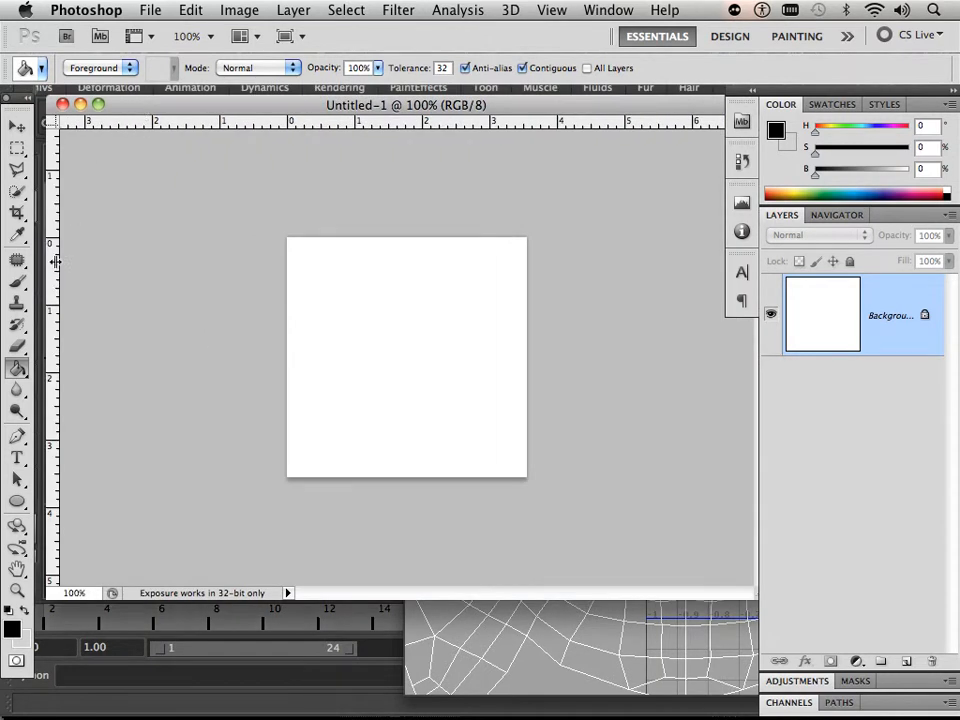
{"action": "left_click_drag", "start_coordinate": [55, 261], "coordinate": [406, 300]}
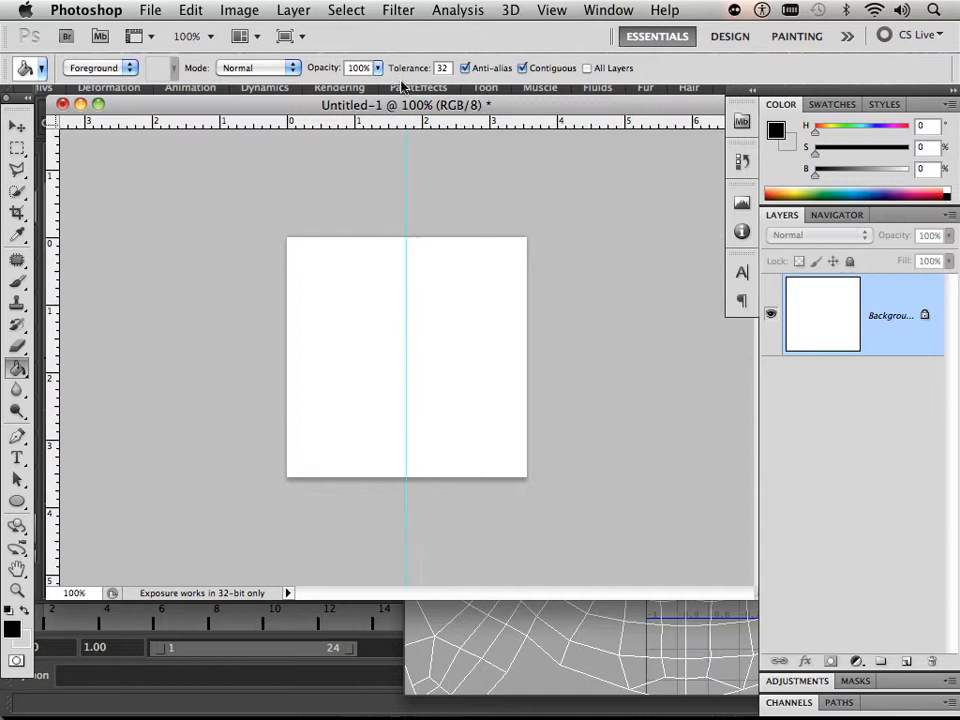
{"action": "left_click_drag", "start_coordinate": [382, 122], "coordinate": [432, 356]}
Step: Fill the canvas's upper-left quadrant with black, using the guides to bound the selection
{"action": "left_click", "coordinate": [17, 150]}
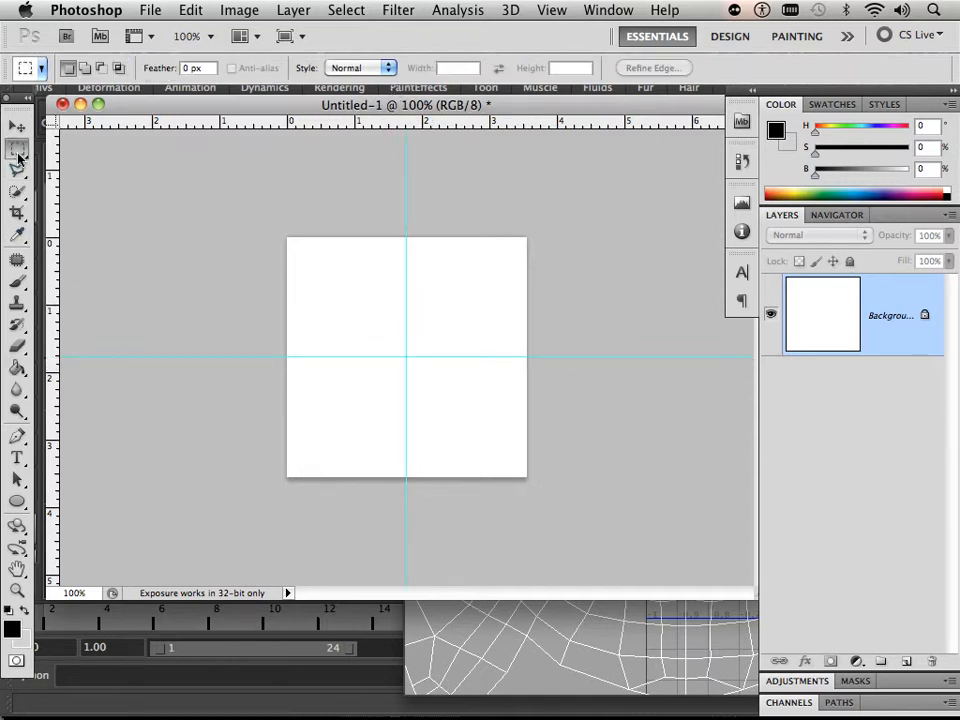
{"action": "left_click_drag", "start_coordinate": [356, 326], "coordinate": [407, 364]}
{"action": "left_click", "coordinate": [17, 368]}
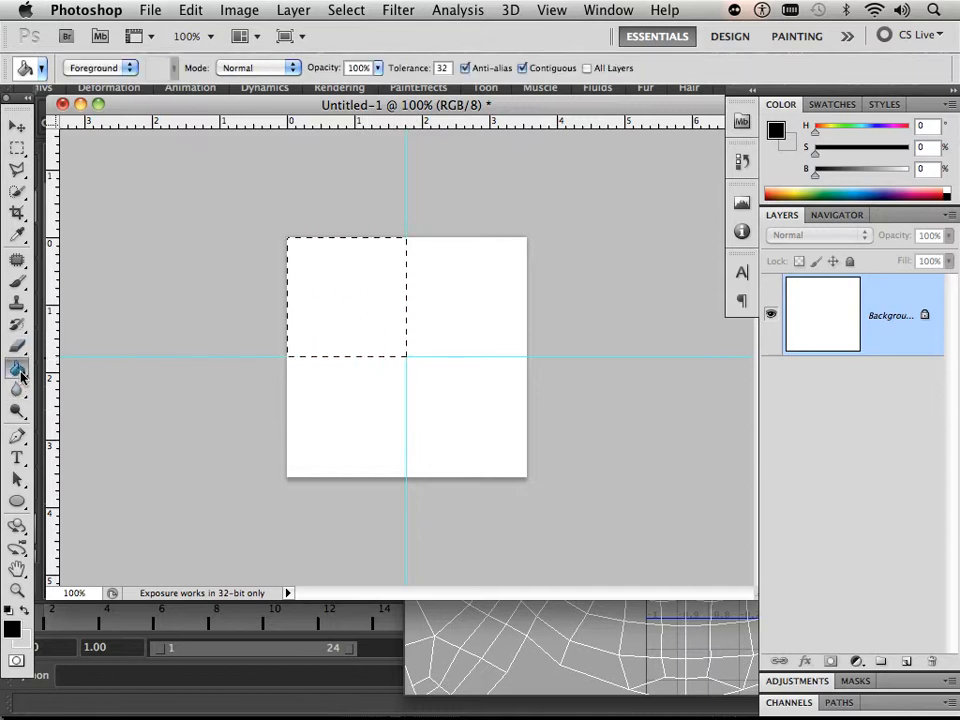
{"action": "left_click", "coordinate": [310, 307]}
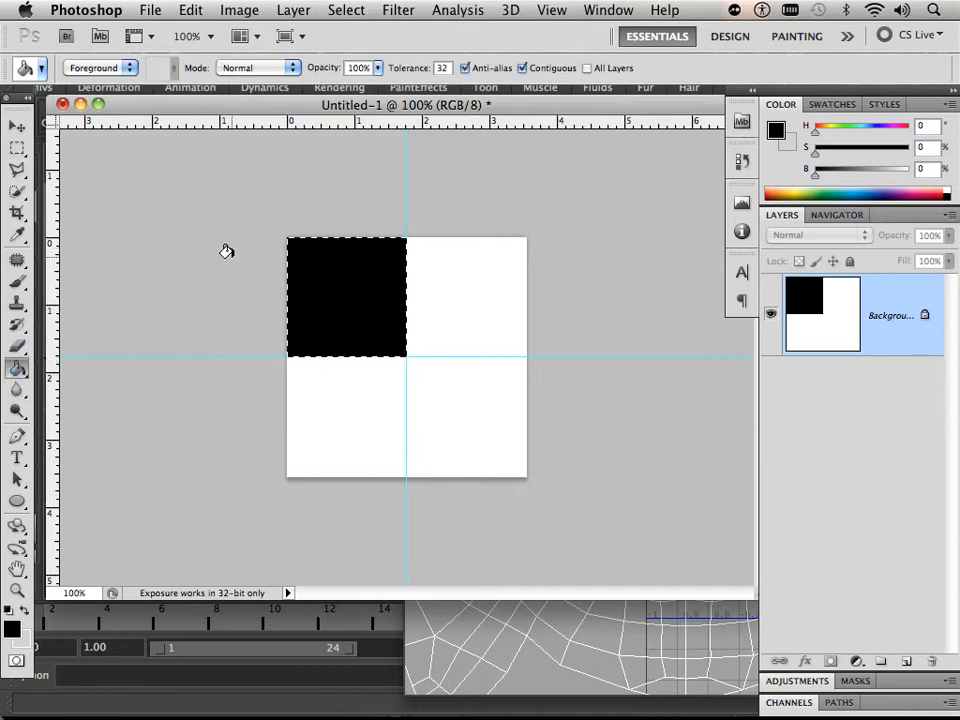
Step: Clear the current selection and fill the canvas's lower-right quadrant with black
{"action": "left_click", "coordinate": [17, 148]}
{"action": "left_click", "coordinate": [206, 272]}
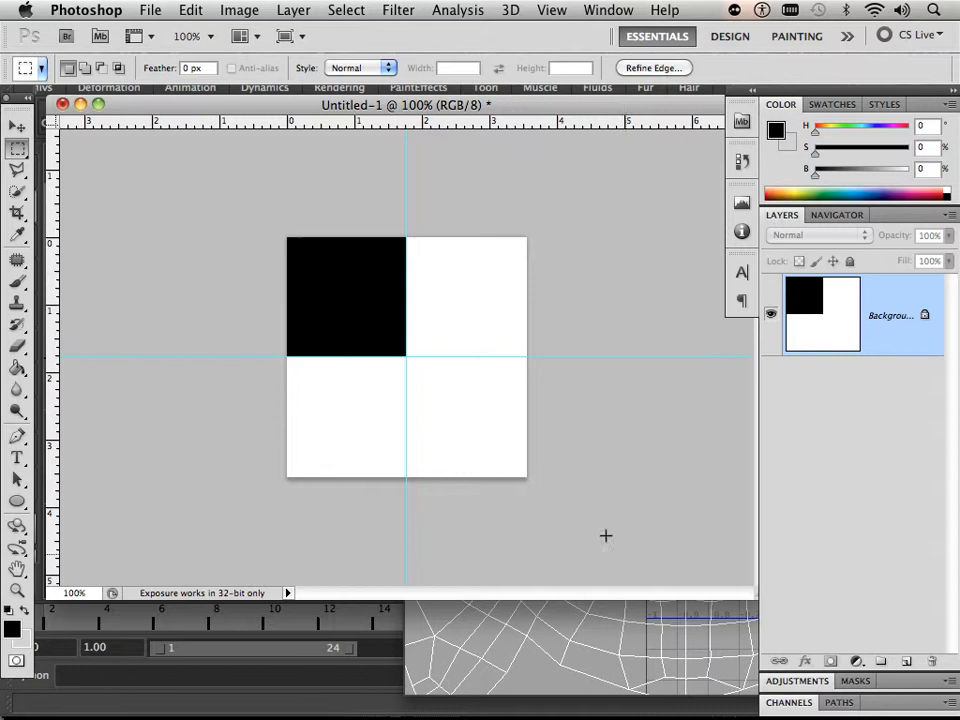
{"action": "left_click_drag", "start_coordinate": [545, 495], "coordinate": [407, 358]}
{"action": "left_click", "coordinate": [17, 368]}
{"action": "left_click", "coordinate": [440, 443]}
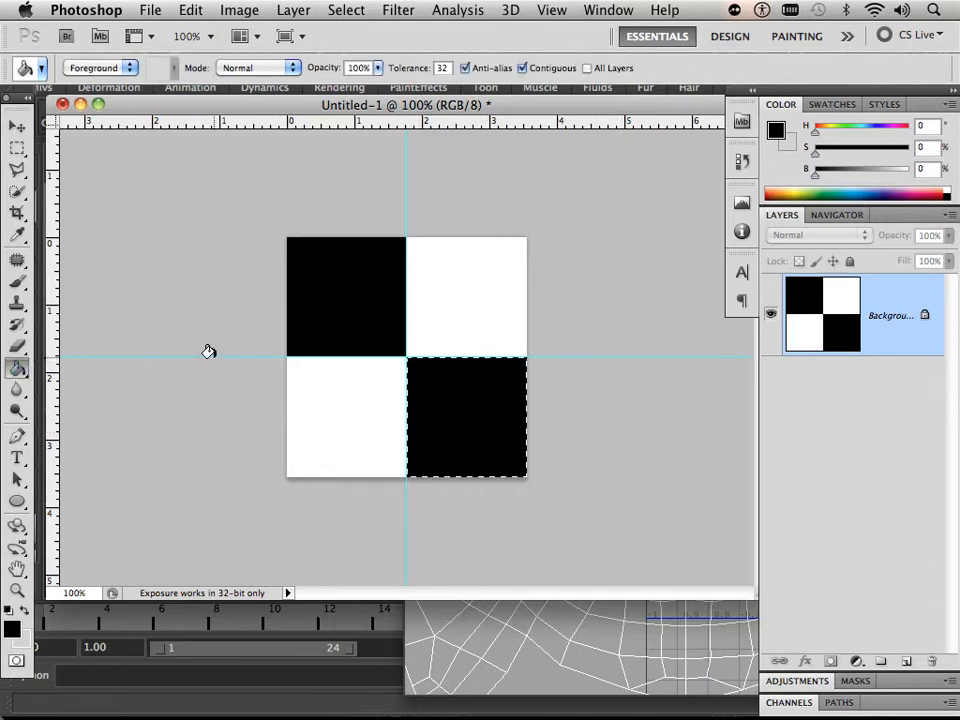
Step: Add the text "1" in white (ffffff) on the upper-left black square, in Minion Pro at 48 pt
{"action": "left_click", "coordinate": [24, 450]}
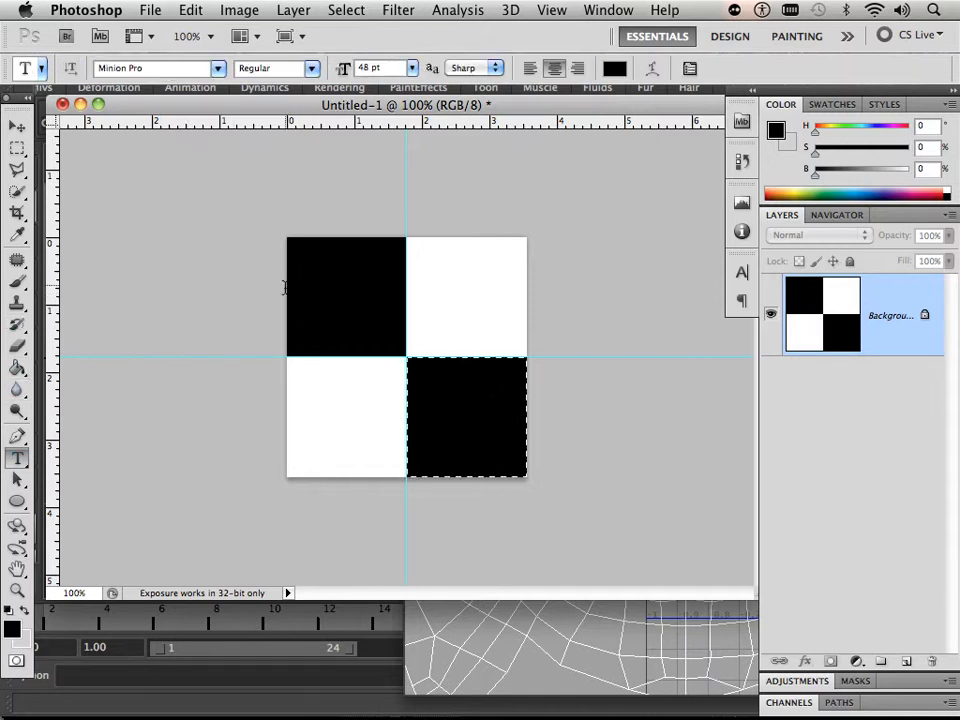
{"action": "left_click", "coordinate": [325, 287]}
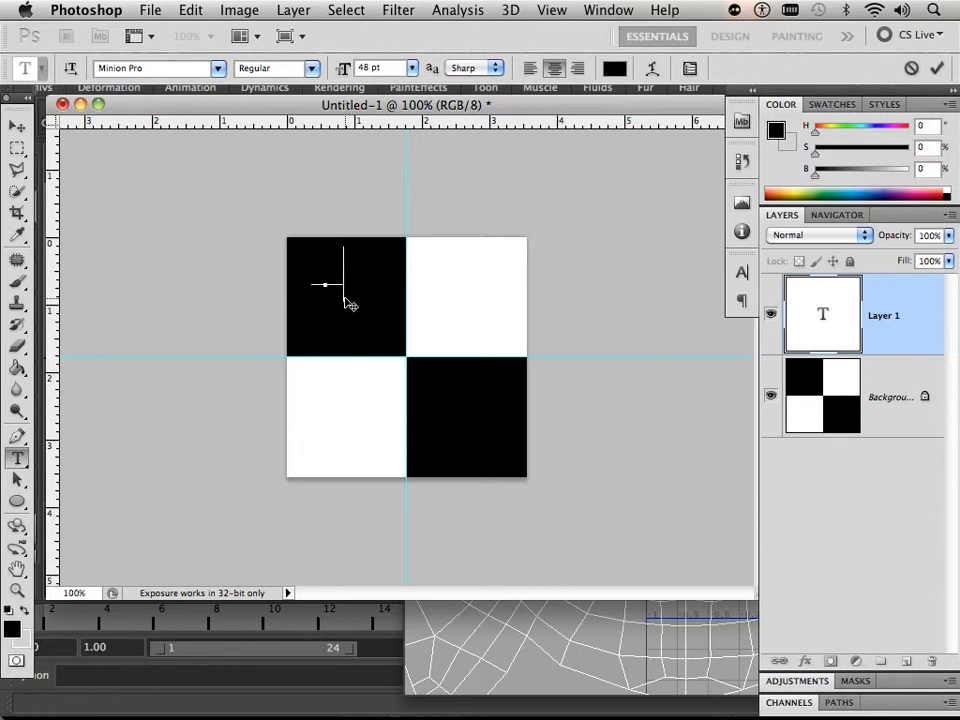
{"action": "key", "text": "super+a"}
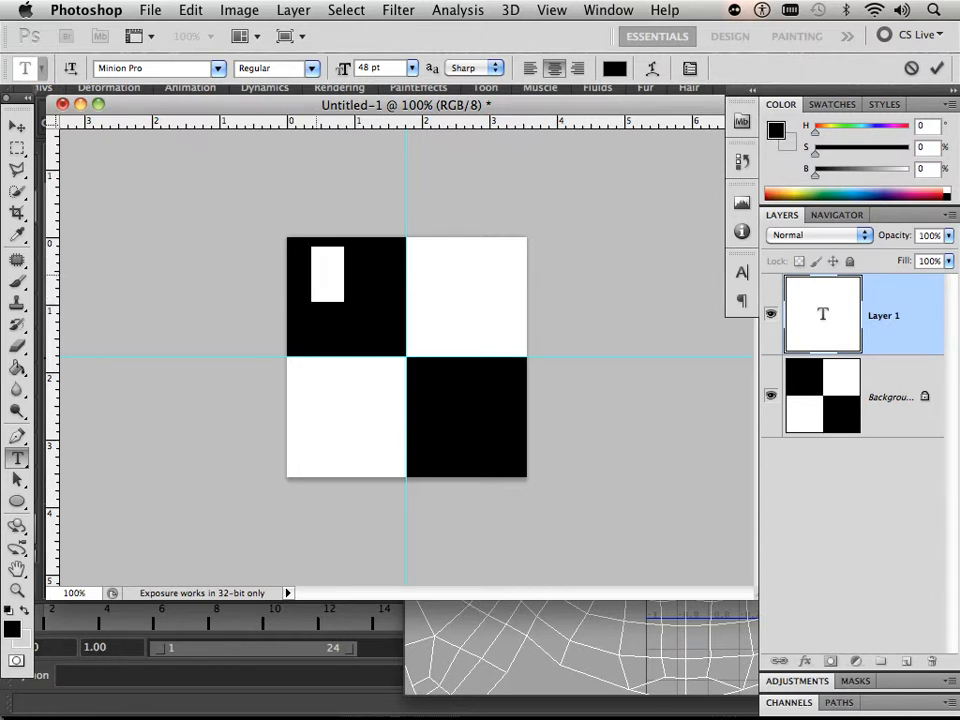
{"action": "left_click", "coordinate": [614, 68]}
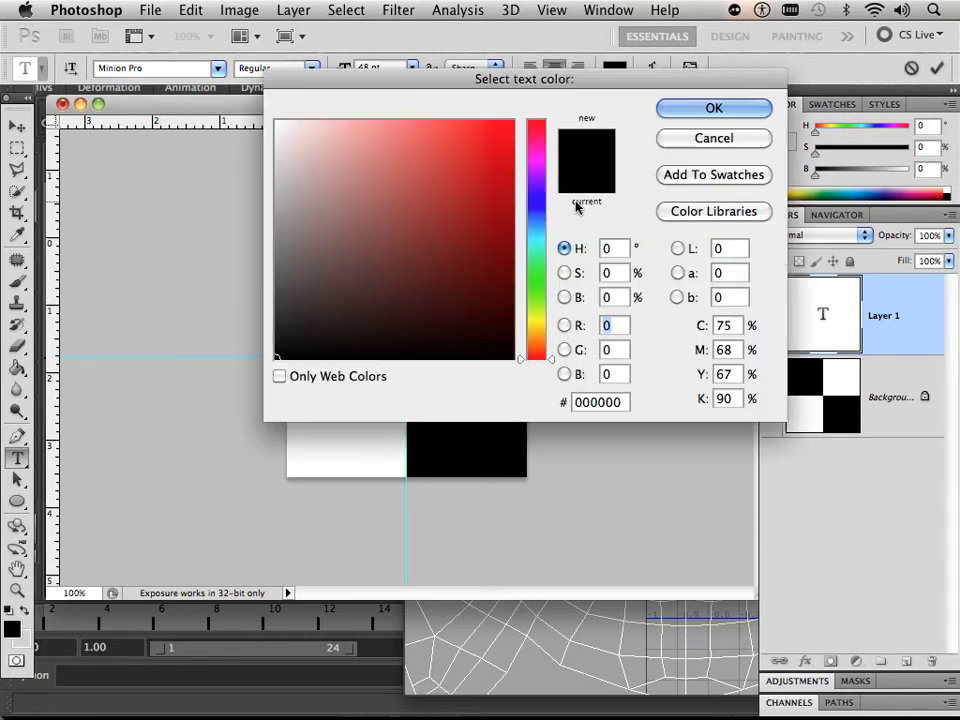
{"action": "left_click", "coordinate": [311, 144]}
{"action": "left_click_drag", "start_coordinate": [311, 144], "coordinate": [277, 121]}
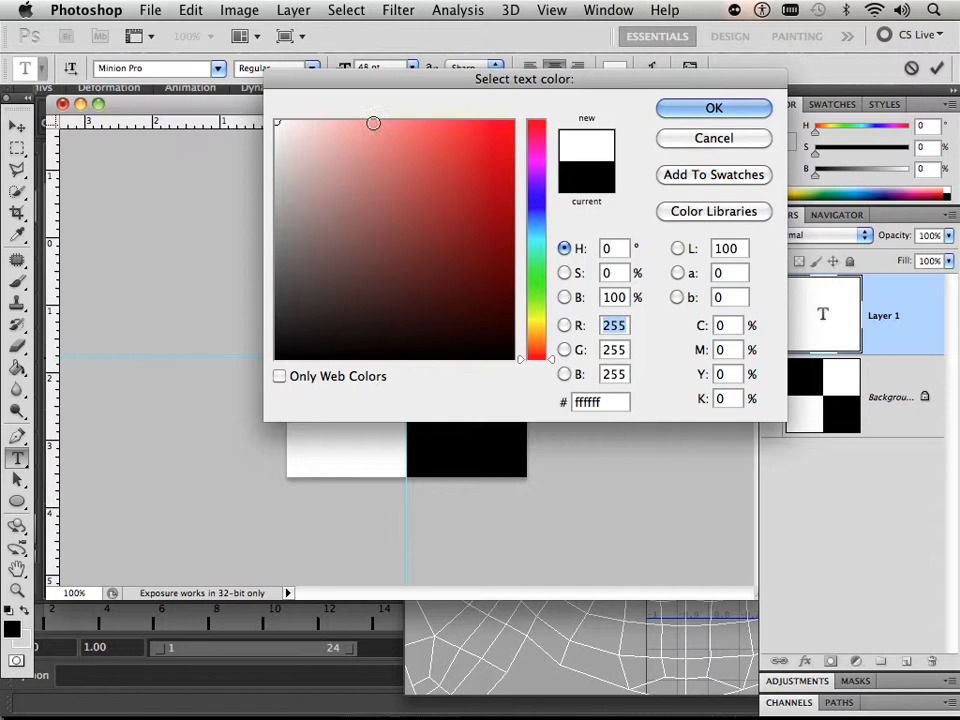
{"action": "left_click", "coordinate": [714, 110]}
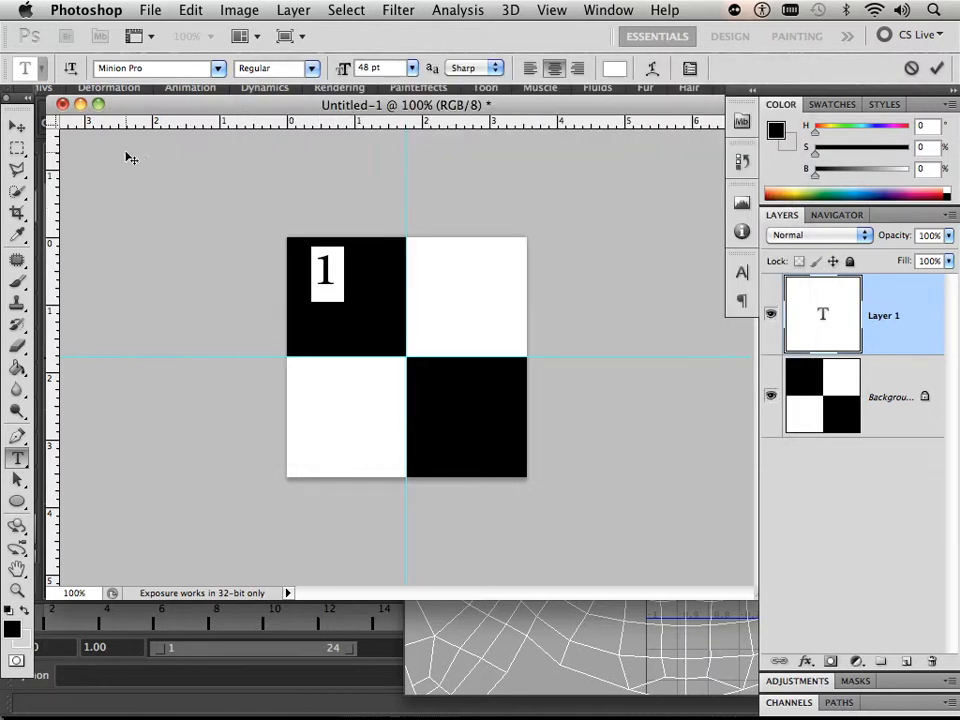
Step: Scale the 1 proportionally to about 190% and duplicate it into the lower-right and upper-right squares
{"action": "left_click", "coordinate": [17, 126]}
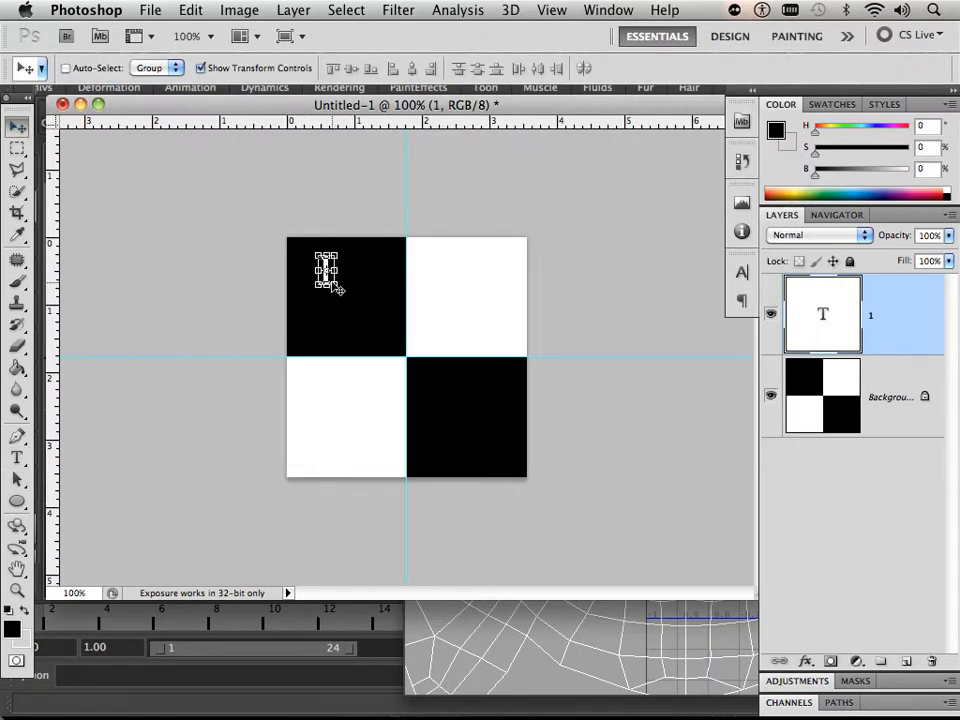
{"action": "left_click_drag", "start_coordinate": [337, 287], "coordinate": [356, 328], "text": "shift"}
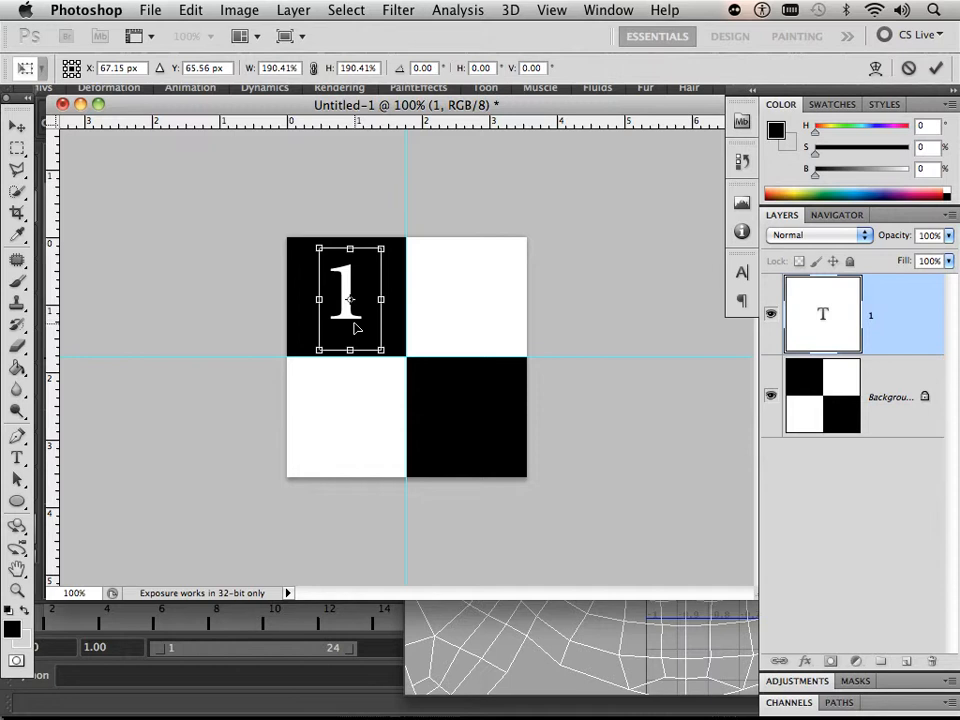
{"action": "left_click", "coordinate": [17, 126]}
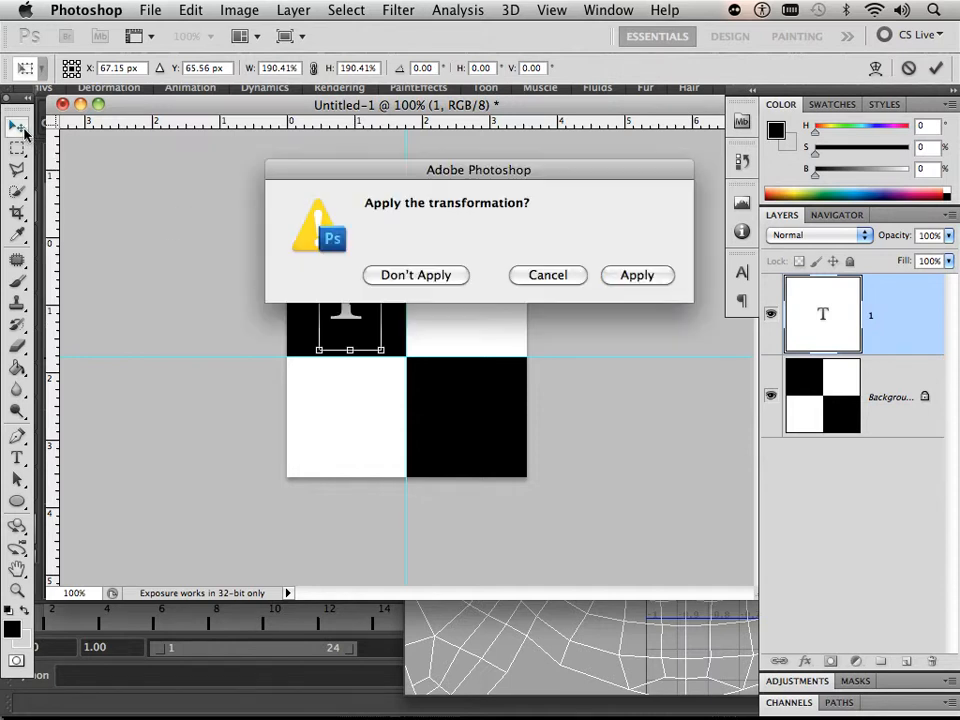
{"action": "left_click", "coordinate": [655, 280]}
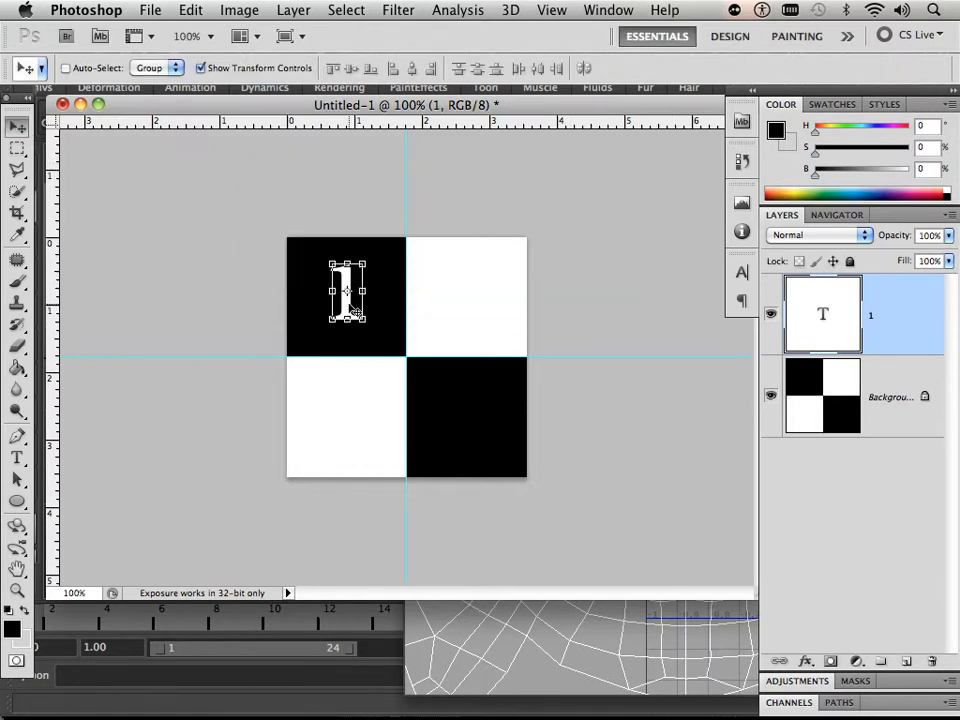
{"action": "left_click_drag", "start_coordinate": [352, 308], "coordinate": [476, 312], "text": "alt"}
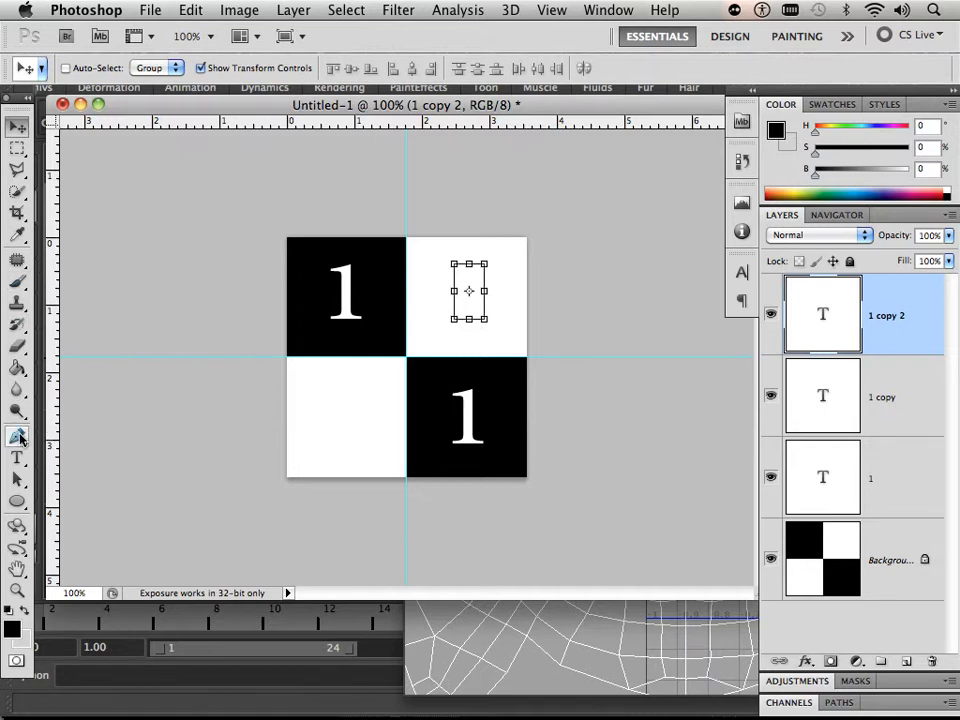
Step: Change the upper-right copy to a black (000000) "0" and duplicate it into the lower-left square
{"action": "key", "text": "t"}
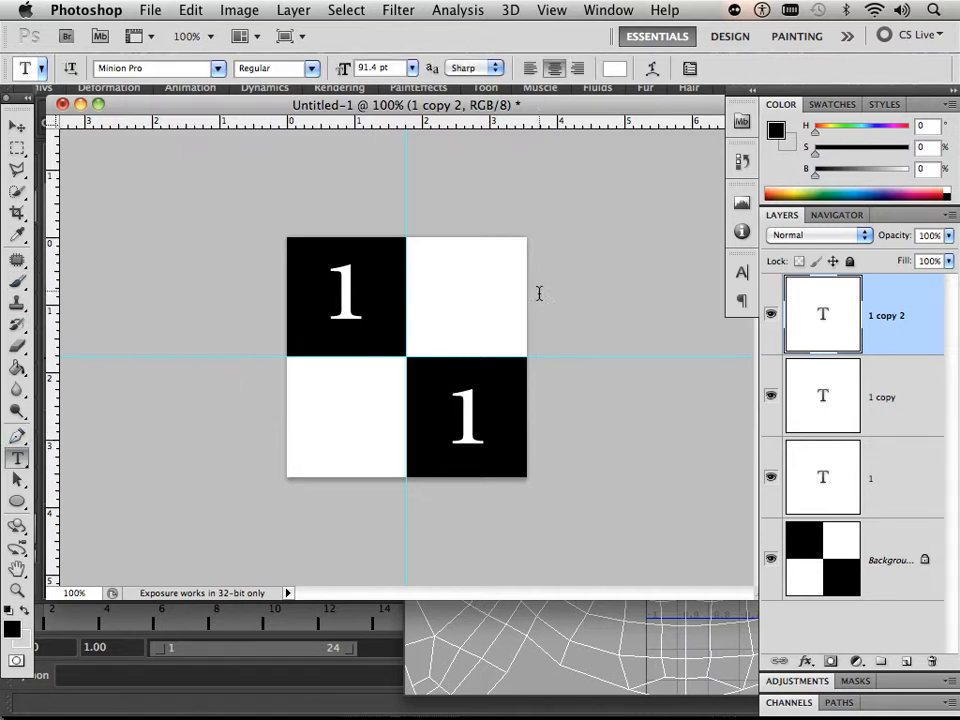
{"action": "double_click", "coordinate": [477, 299]}
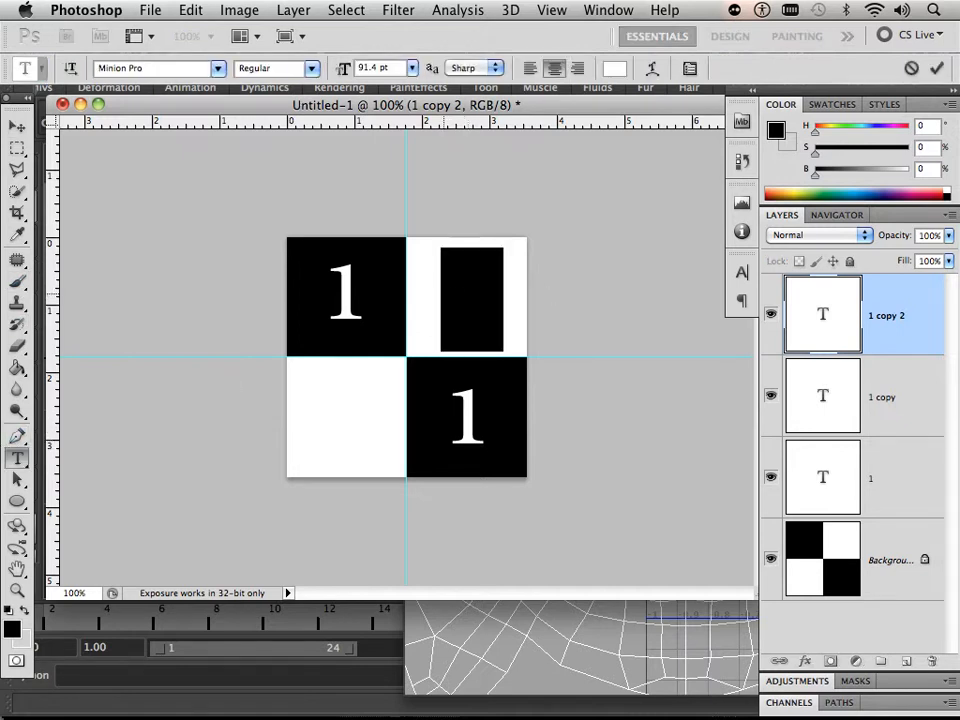
{"action": "key", "text": "BackSpace"}
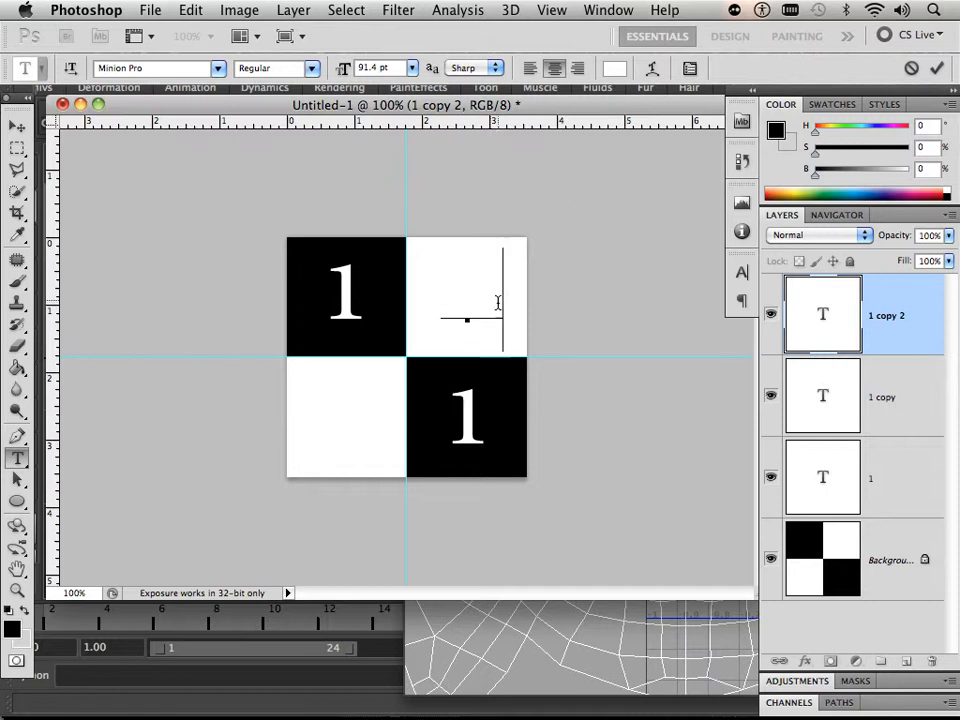
{"action": "left_click_drag", "start_coordinate": [500, 301], "coordinate": [438, 297]}
{"action": "left_click", "coordinate": [613, 68]}
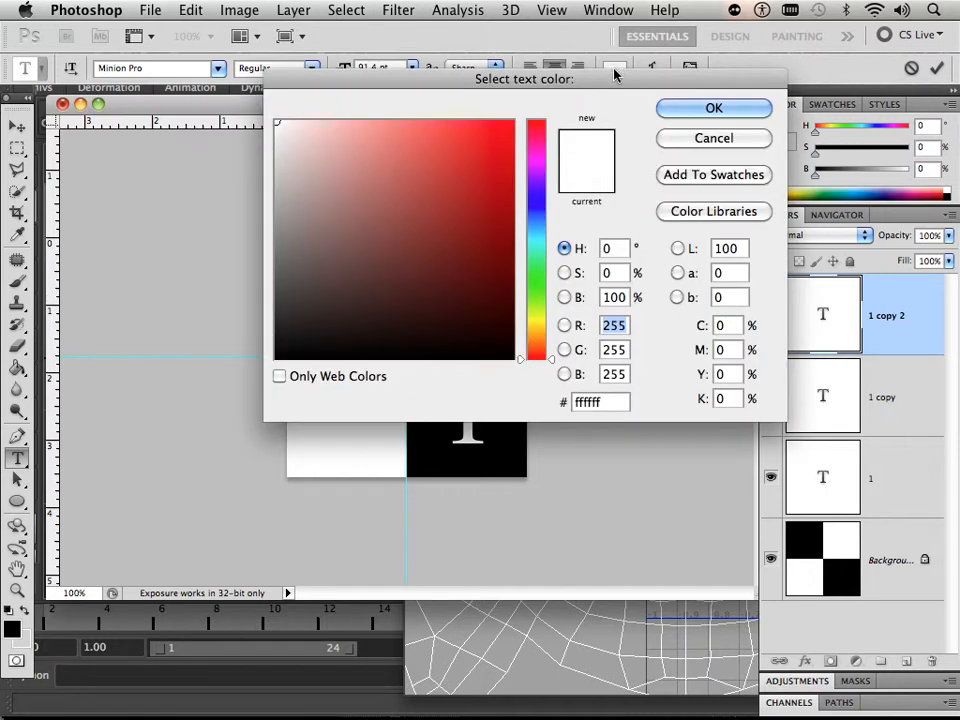
{"action": "left_click", "coordinate": [276, 356]}
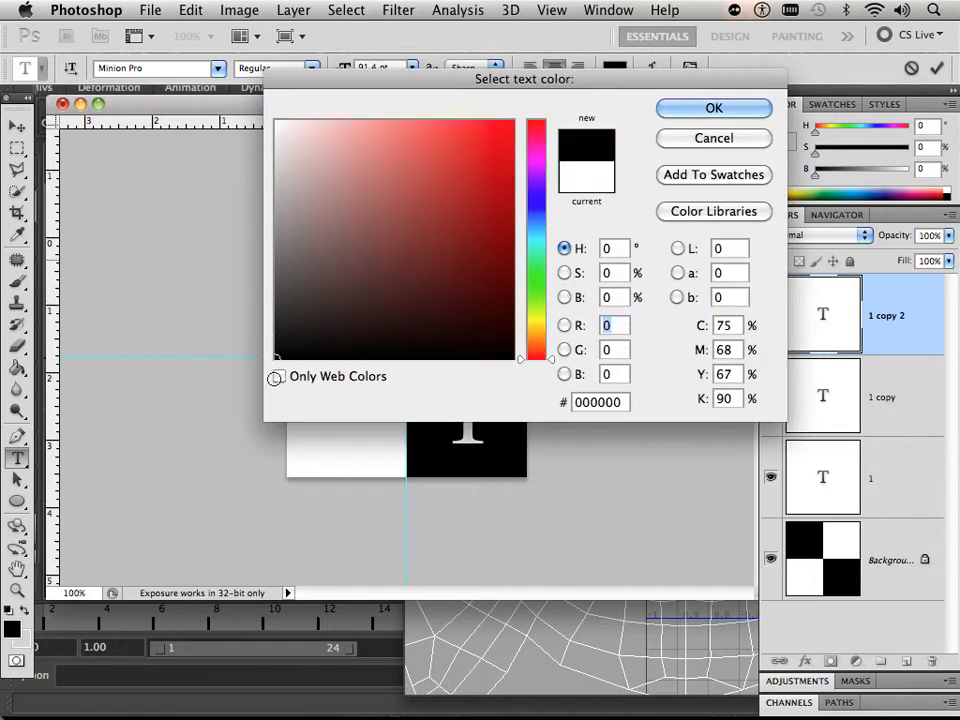
{"action": "left_click", "coordinate": [681, 107]}
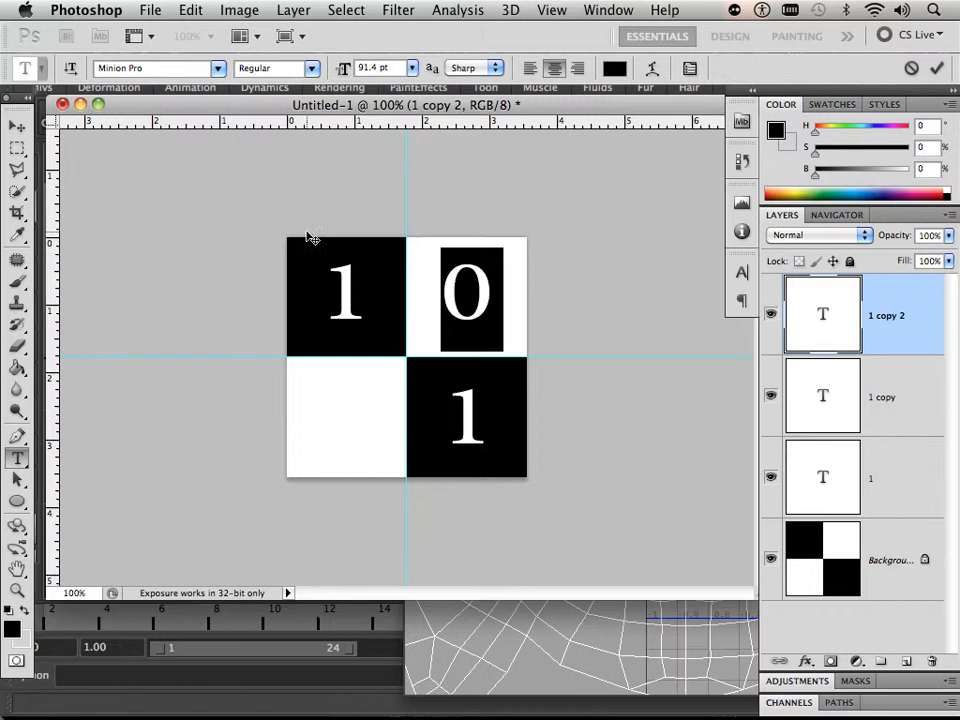
{"action": "left_click", "coordinate": [17, 126]}
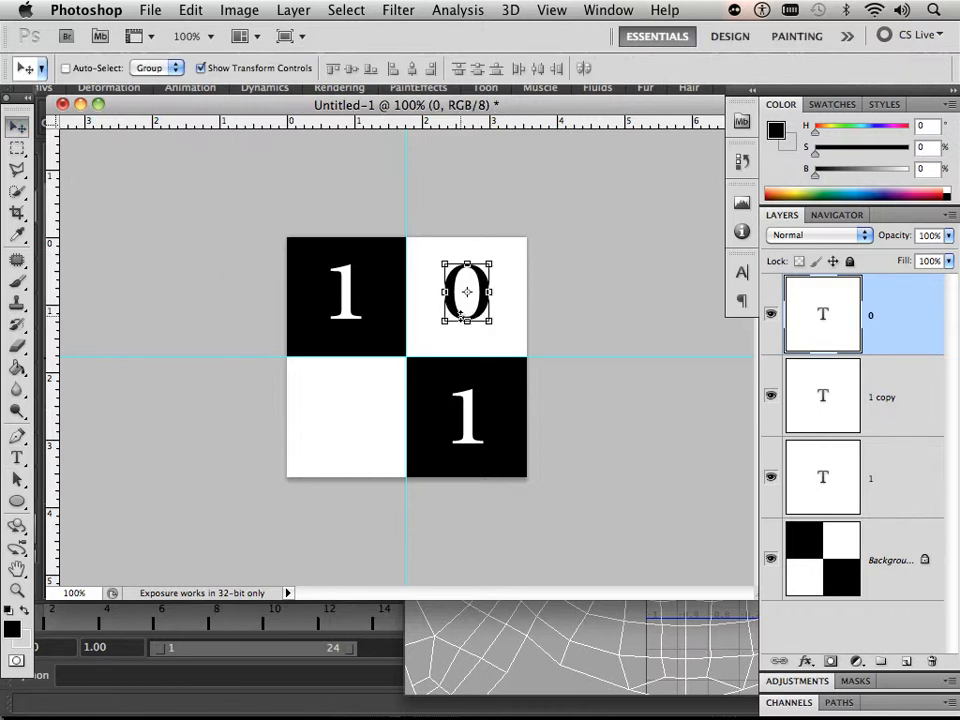
{"action": "left_click_drag", "start_coordinate": [462, 314], "coordinate": [342, 438], "text": "alt"}
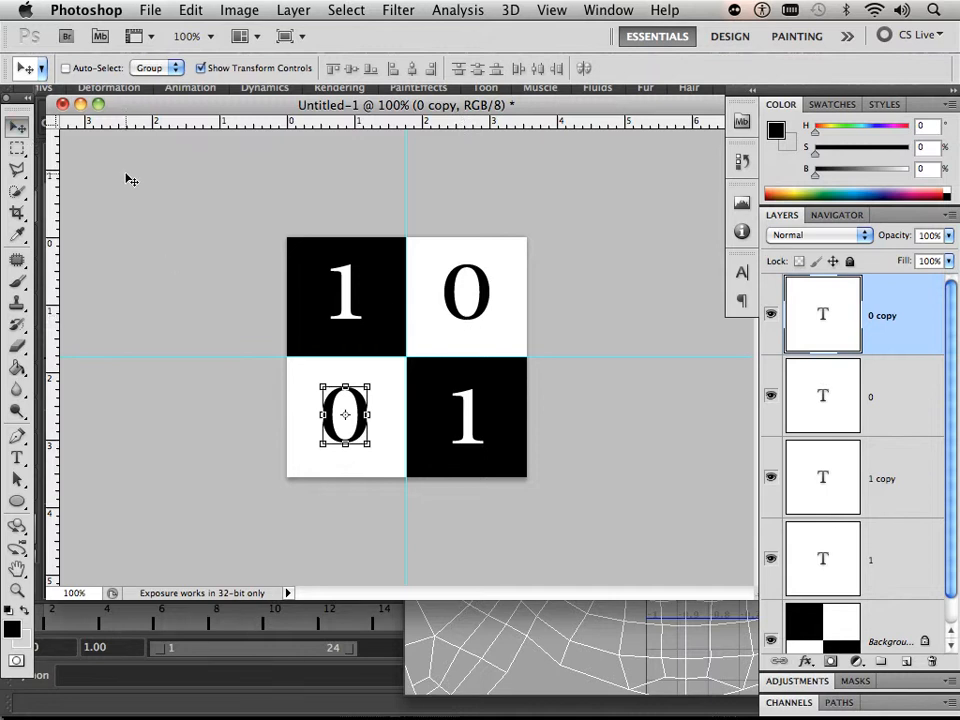
Step: Select the whole numbered checker canvas and define it as a pattern with the suggested name
{"action": "left_click", "coordinate": [17, 147]}
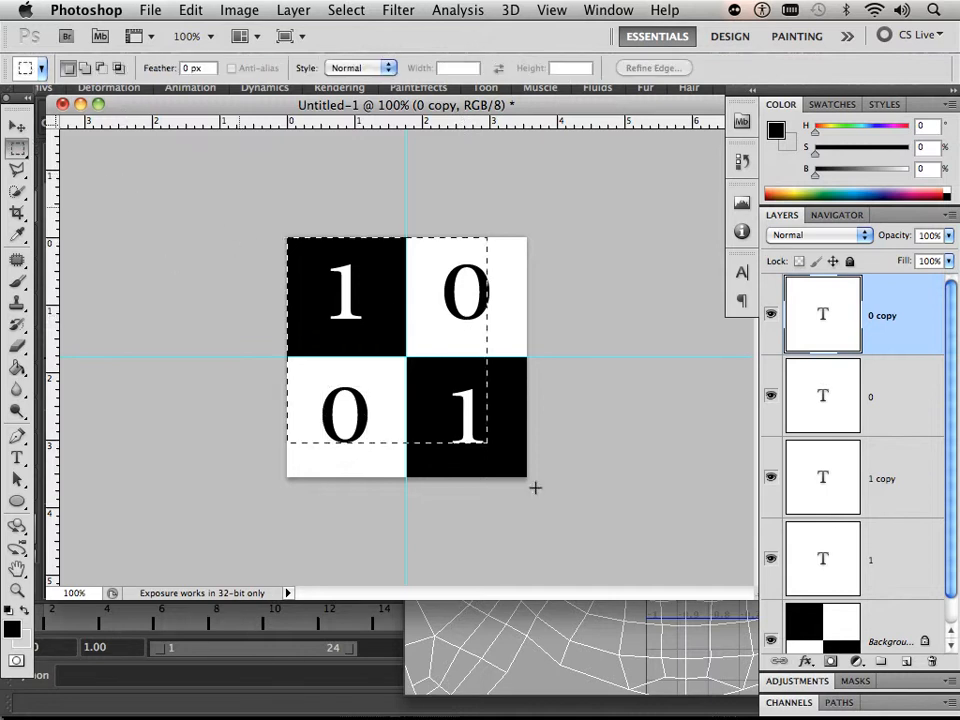
{"action": "left_click_drag", "start_coordinate": [535, 487], "coordinate": [570, 461]}
{"action": "left_click", "coordinate": [191, 10]}
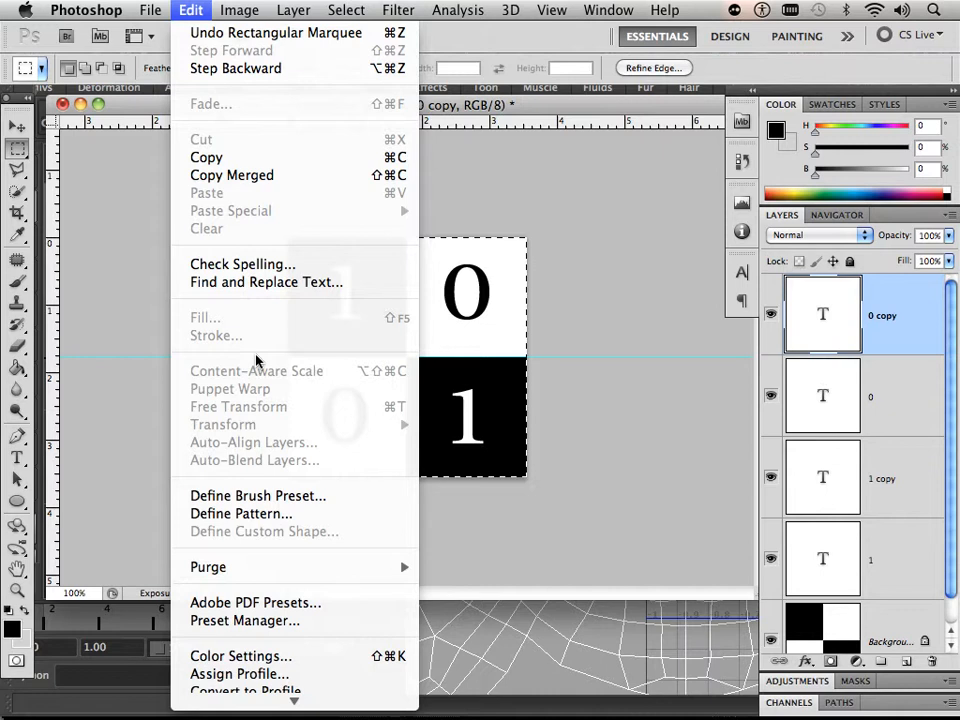
{"action": "left_click", "coordinate": [272, 515]}
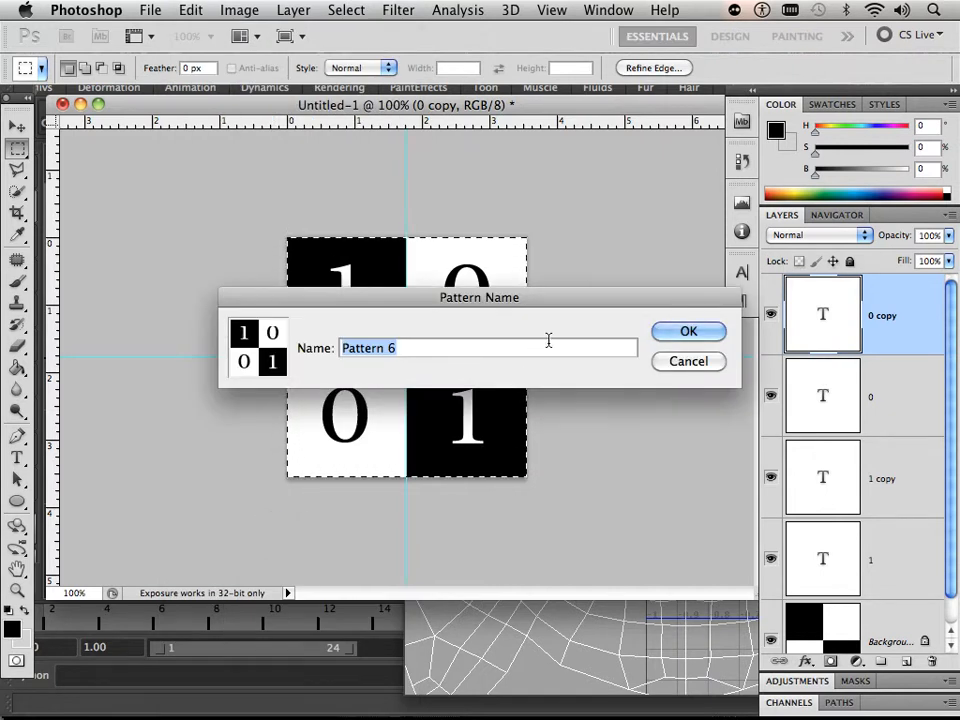
{"action": "left_click", "coordinate": [675, 336]}
Step: Create a new white RGB document 2048 pixels wide and 2048 pixels high at 72 pixels/inch
{"action": "left_click", "coordinate": [150, 10]}
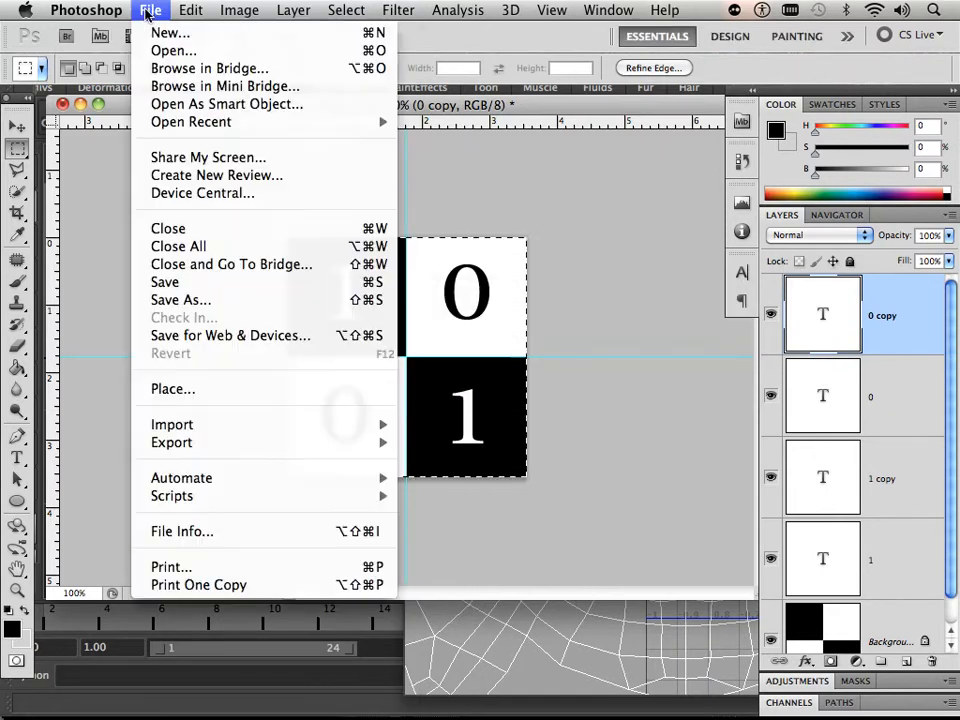
{"action": "left_click", "coordinate": [160, 33]}
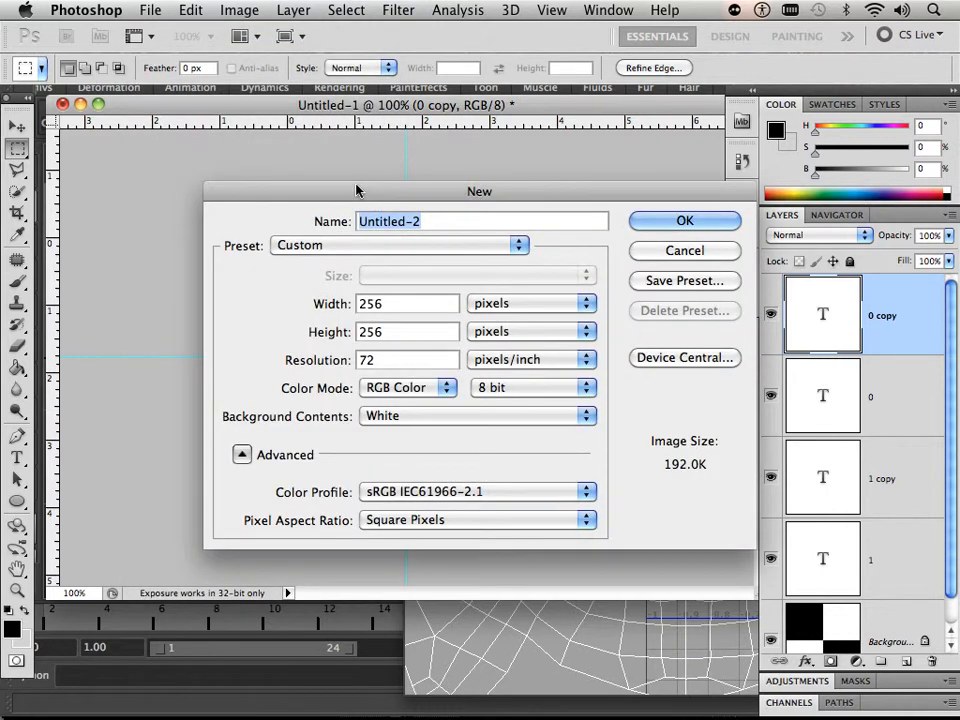
{"action": "key", "text": "Tab"}
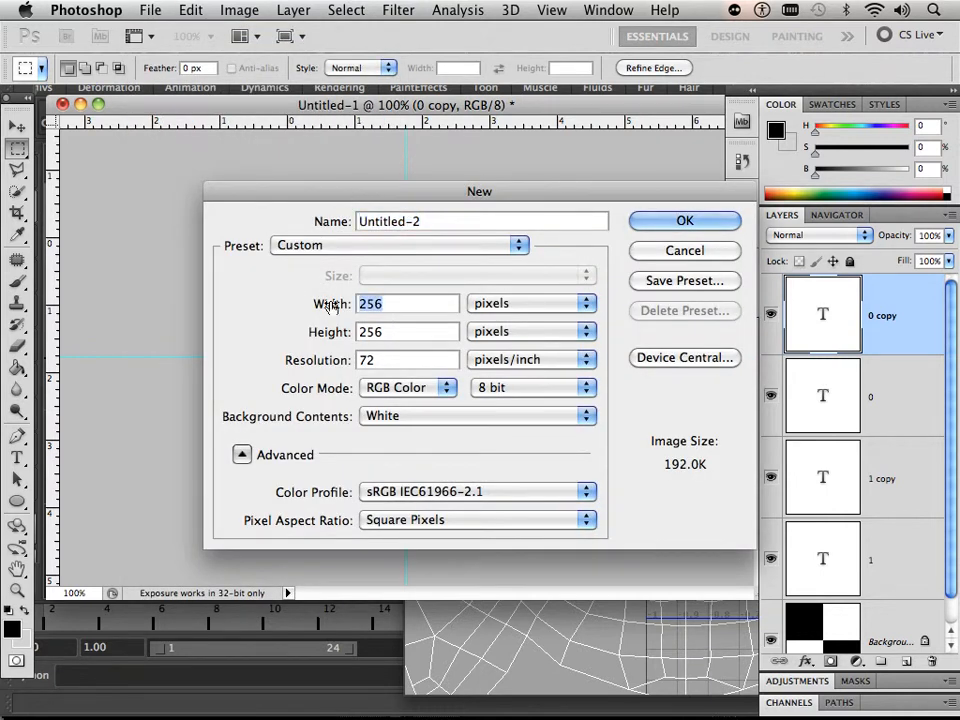
{"action": "type", "text": "2048"}
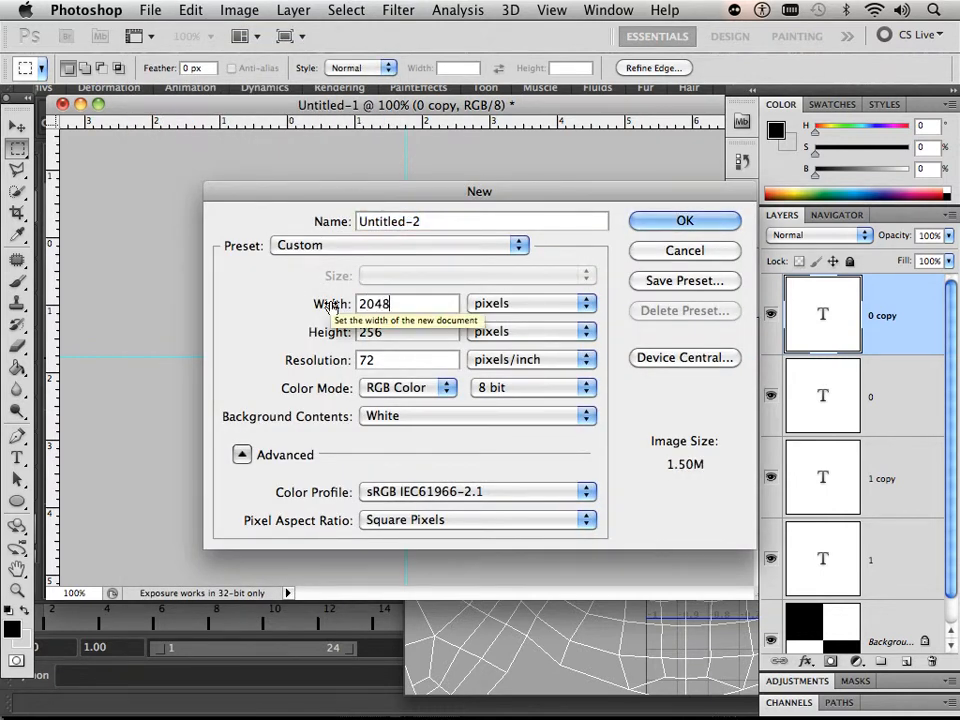
{"action": "key", "text": "Tab"}
{"action": "type", "text": "2048"}
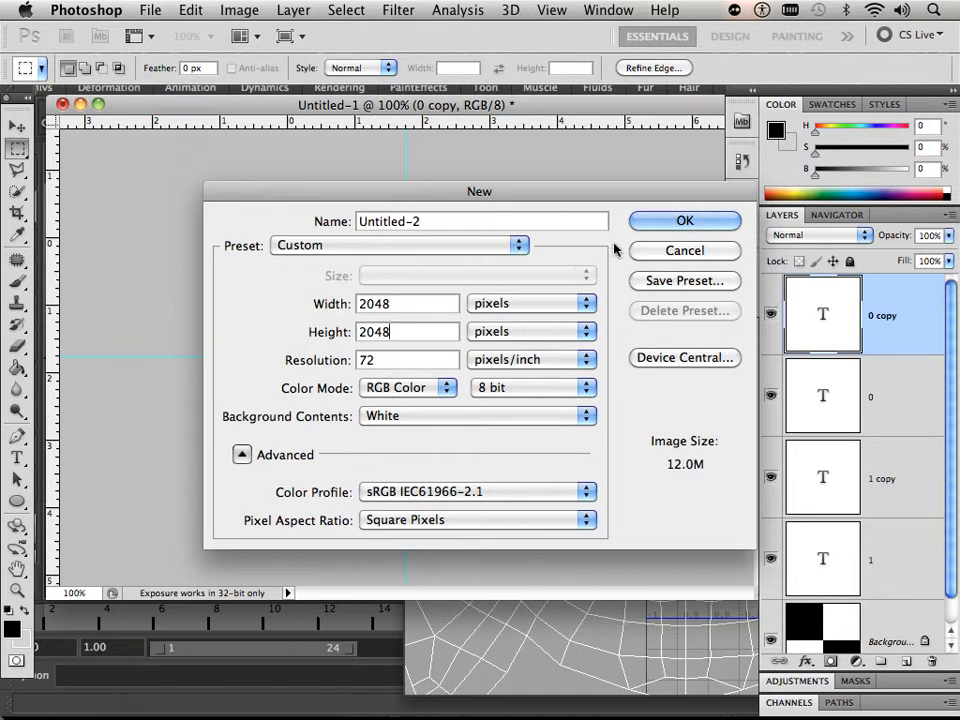
{"action": "left_click", "coordinate": [666, 224]}
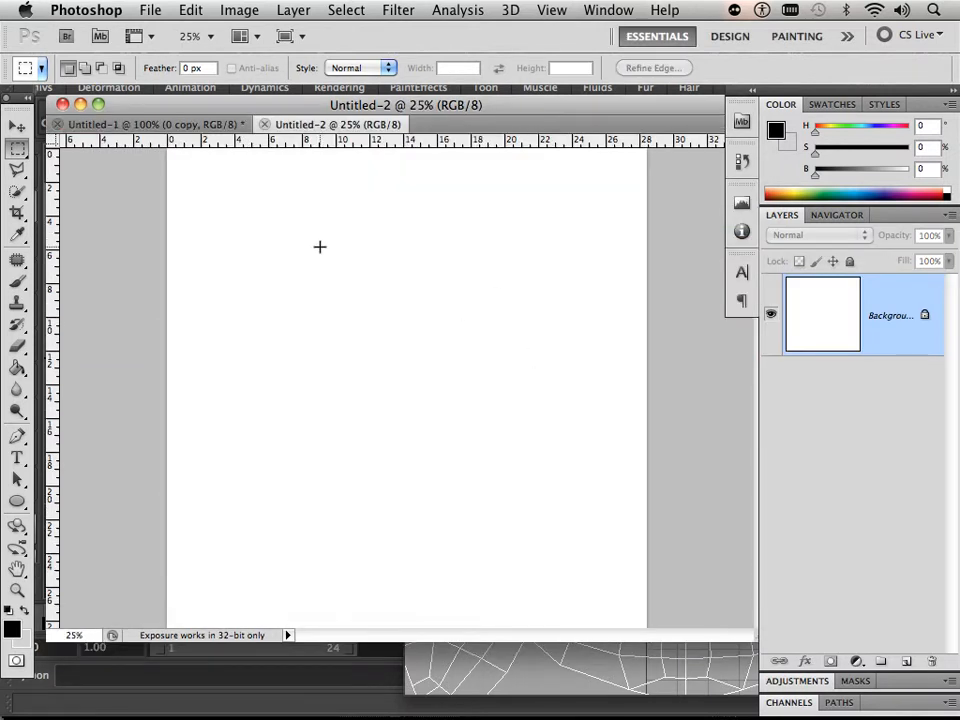
Step: Fill the blank canvas with the numbered 1-and-0 checker pattern using the Paint Bucket, and inspect the tiling
{"action": "left_click", "coordinate": [17, 367]}
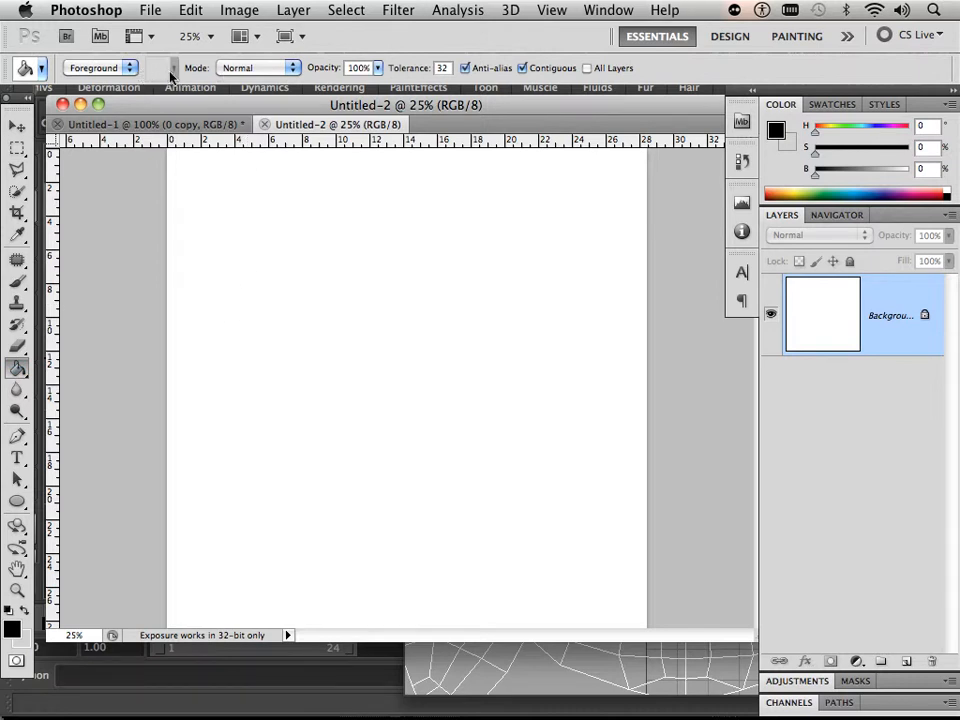
{"action": "left_click", "coordinate": [127, 70]}
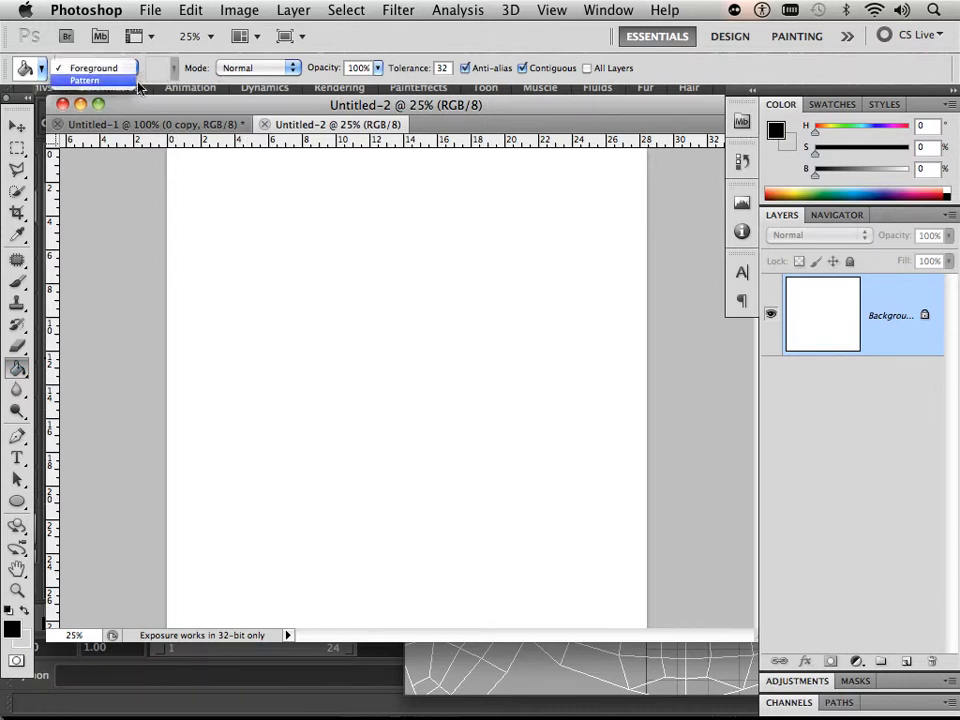
{"action": "left_click", "coordinate": [85, 80]}
{"action": "left_click", "coordinate": [173, 69]}
{"action": "left_click", "coordinate": [185, 138]}
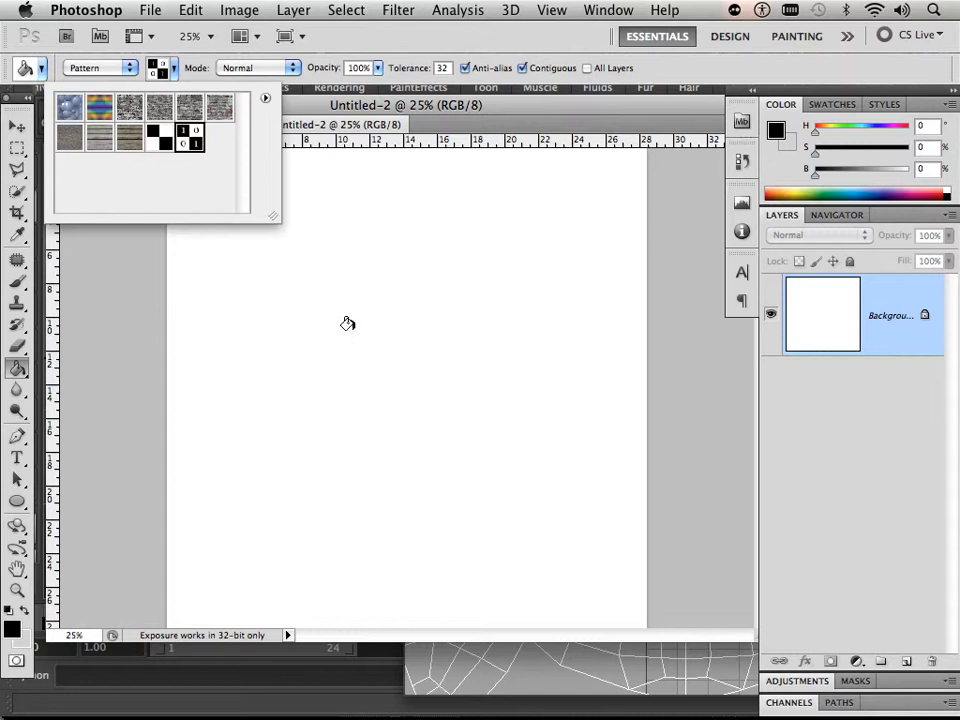
{"action": "left_click", "coordinate": [340, 320]}
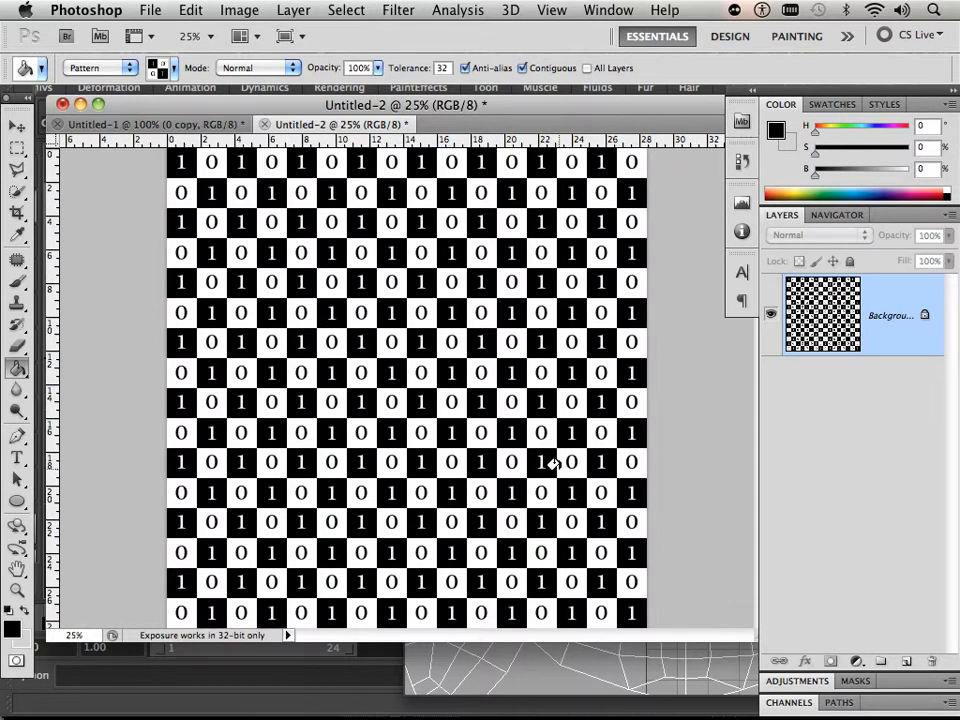
{"action": "scroll", "coordinate": [414, 421], "scroll_direction": "up", "scroll_amount": 5, "text": "alt"}
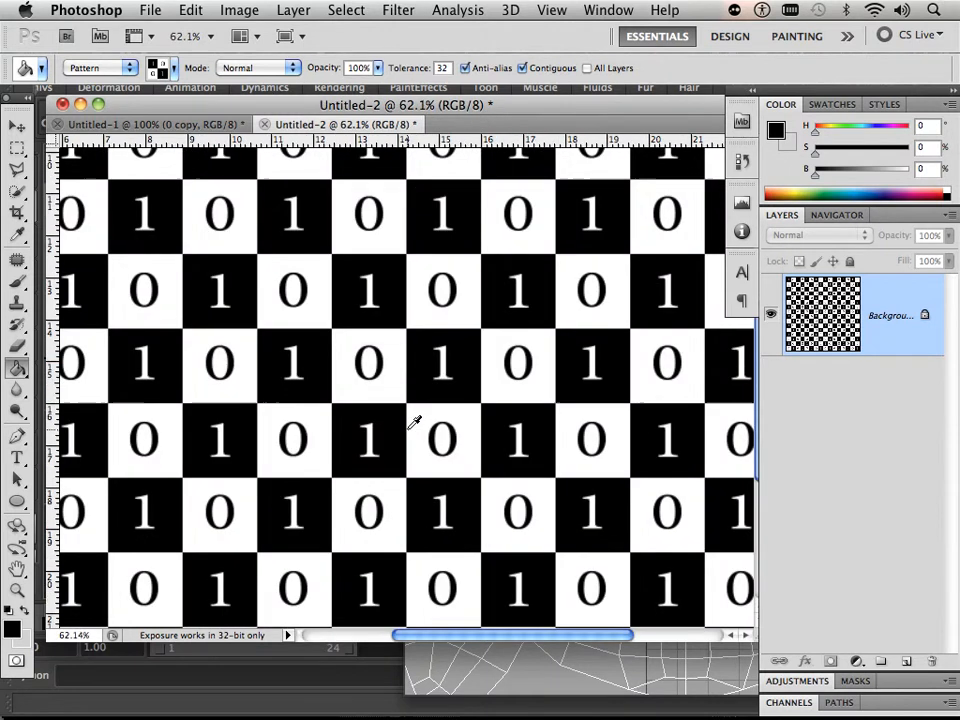
{"action": "scroll", "coordinate": [414, 421], "scroll_direction": "down", "scroll_amount": 8, "text": "alt"}
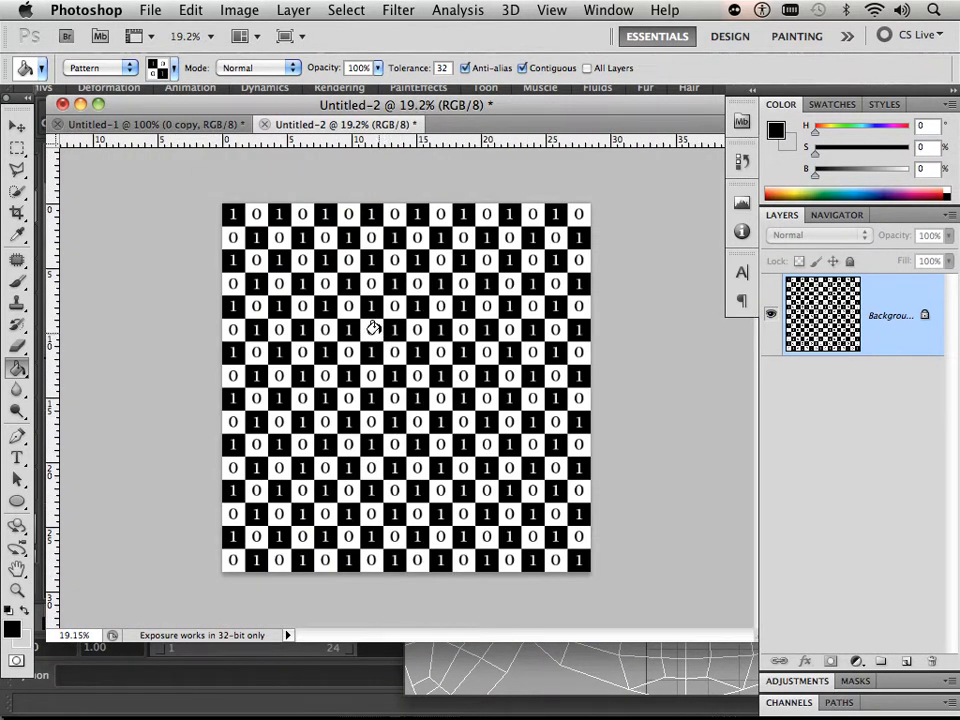
Step: Save the image as "UV guage.tif" in the desktop folder Organic UVS Maya, with no TIFF compression and IBM PC byte order
{"action": "left_click", "coordinate": [154, 9]}
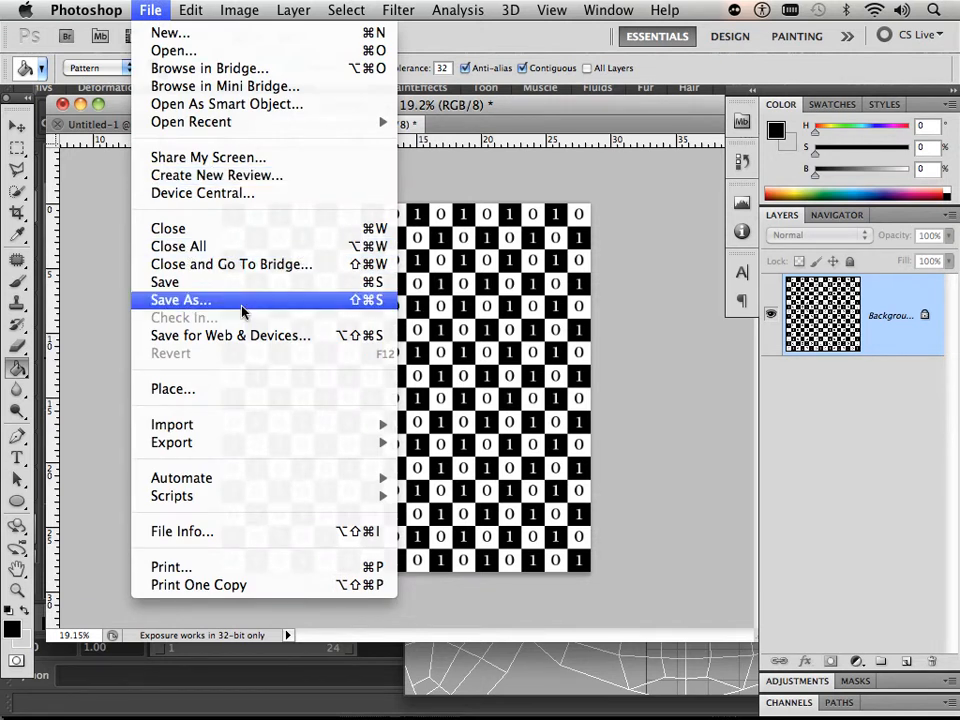
{"action": "left_click", "coordinate": [181, 300]}
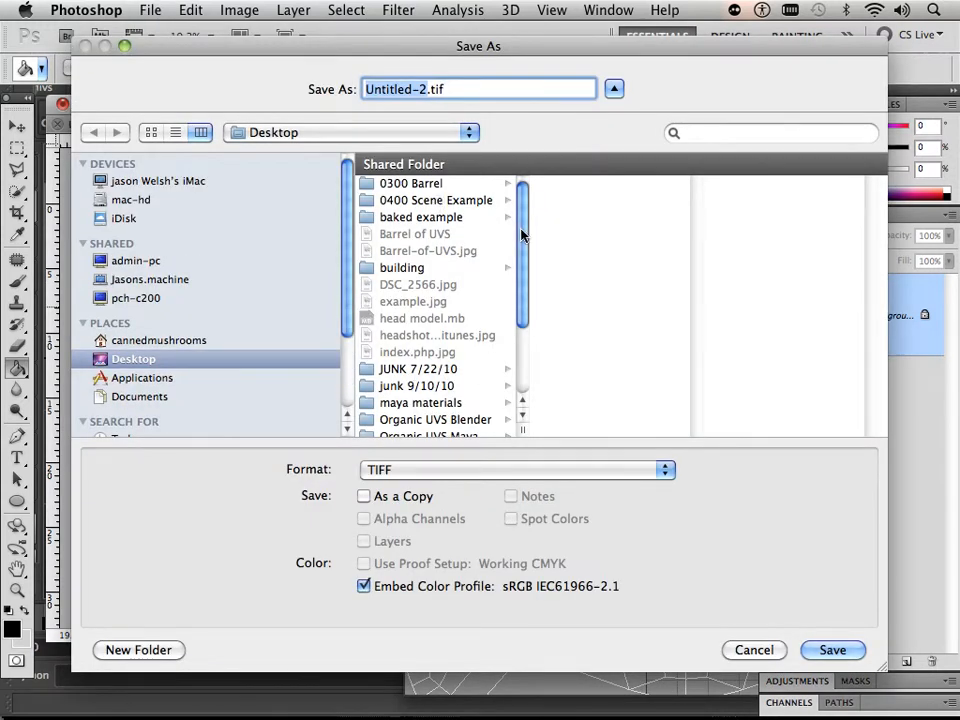
{"action": "scroll", "coordinate": [536, 285], "scroll_direction": "down", "scroll_amount": 5}
{"action": "left_click", "coordinate": [443, 330]}
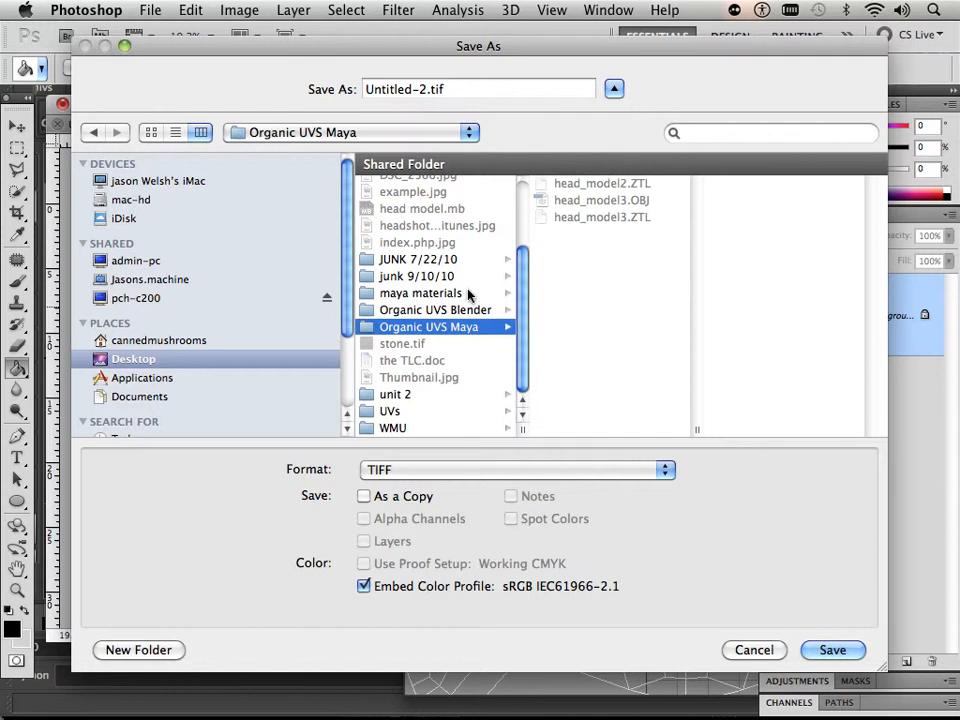
{"action": "left_click_drag", "start_coordinate": [427, 89], "coordinate": [311, 82]}
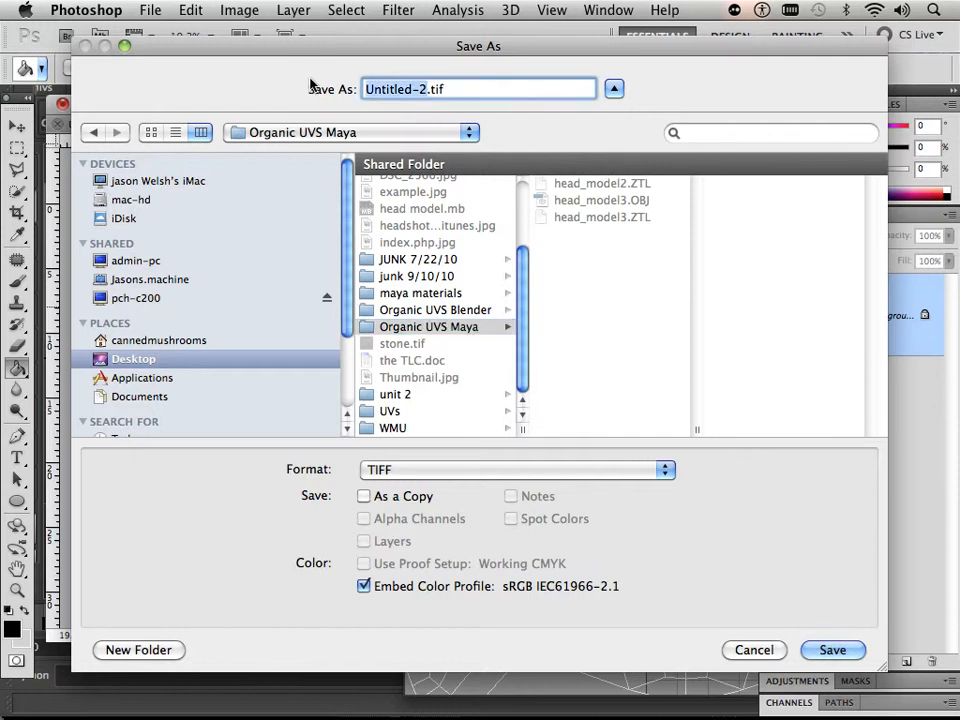
{"action": "type", "text": "UV"}
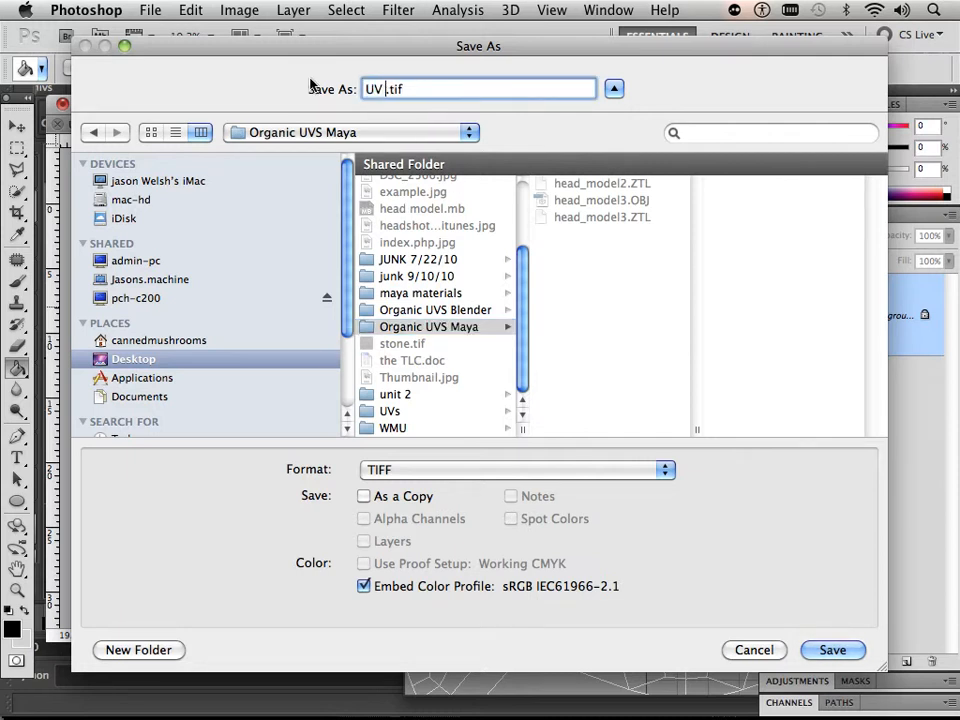
{"action": "type", "text": " guage"}
{"action": "key", "text": "Return"}
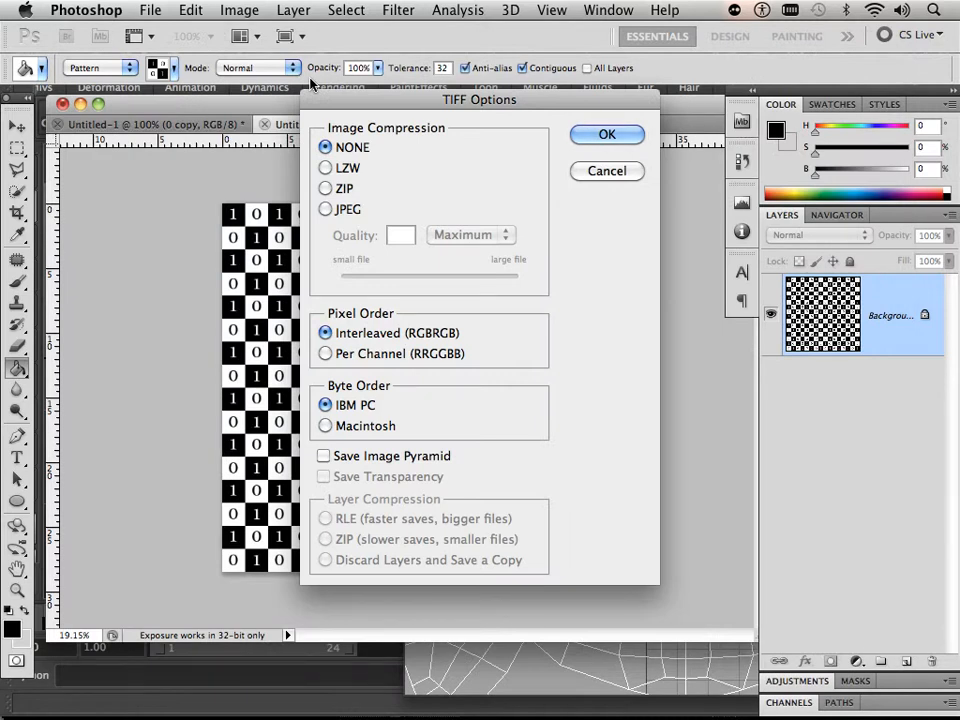
{"action": "key", "text": "Return"}
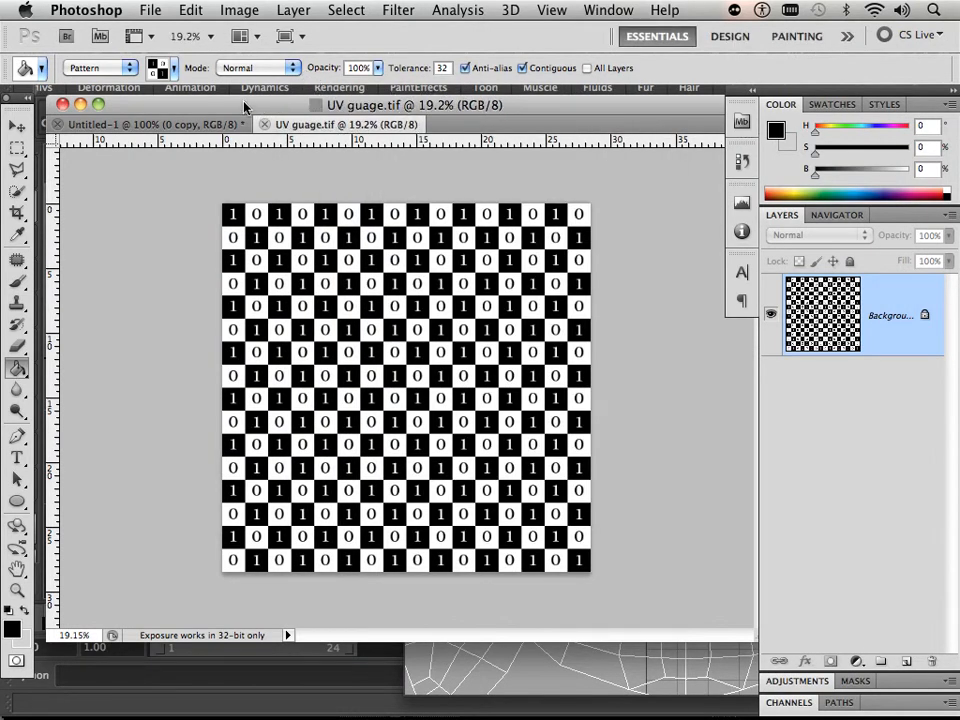
Step: Switch to Maya and open the Hypershade with its textures displayed
{"action": "left_click_drag", "start_coordinate": [244, 107], "coordinate": [474, 558]}
{"action": "left_click", "coordinate": [300, 374]}
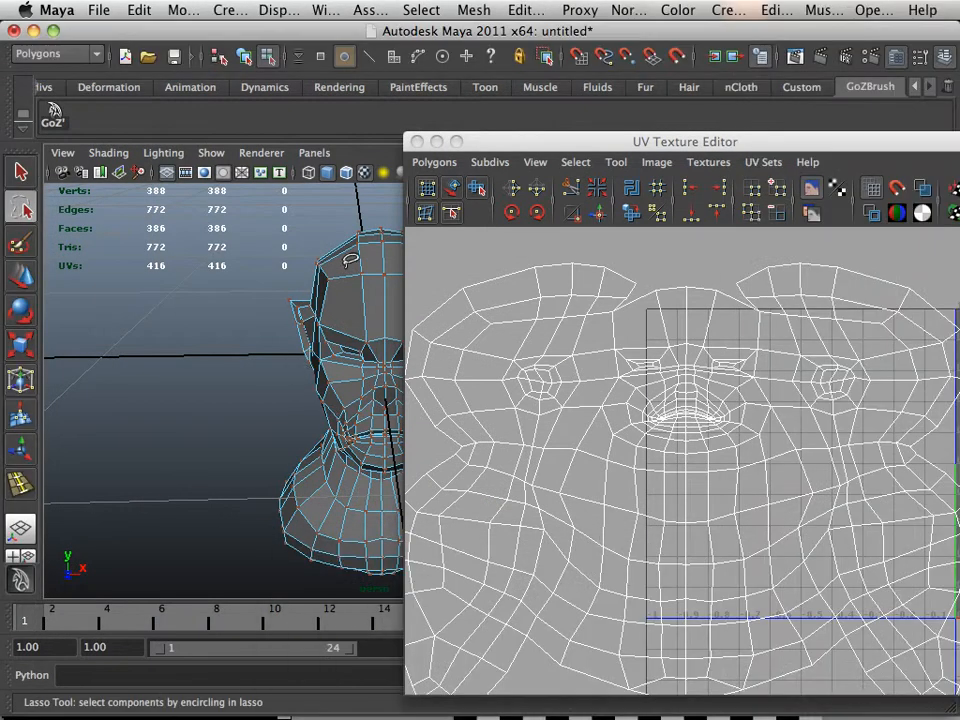
{"action": "left_click", "coordinate": [325, 10]}
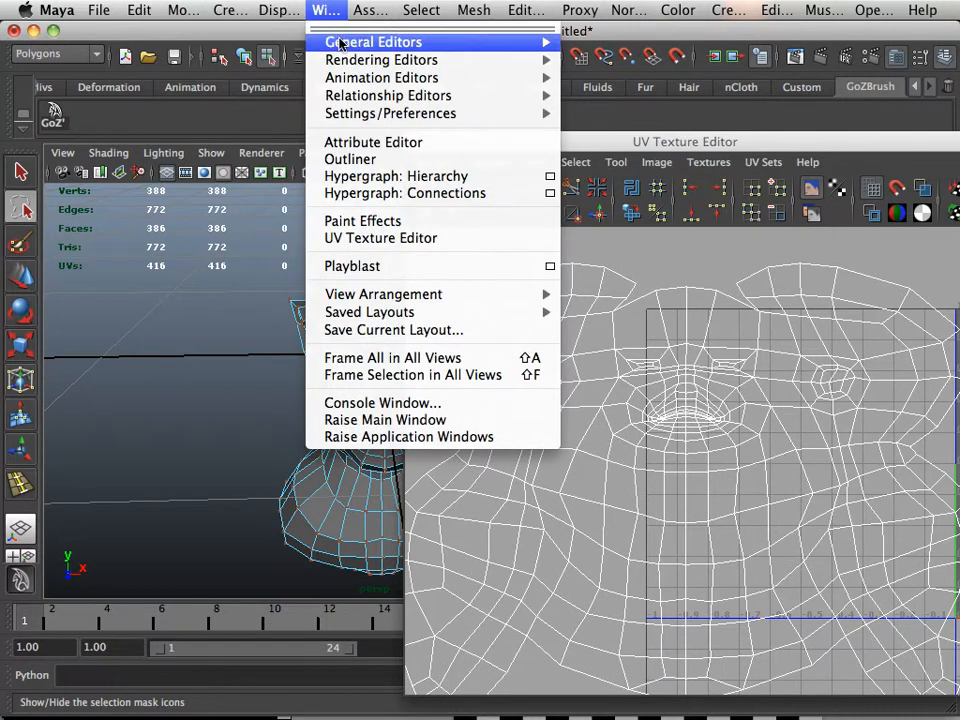
{"action": "left_click", "coordinate": [611, 101]}
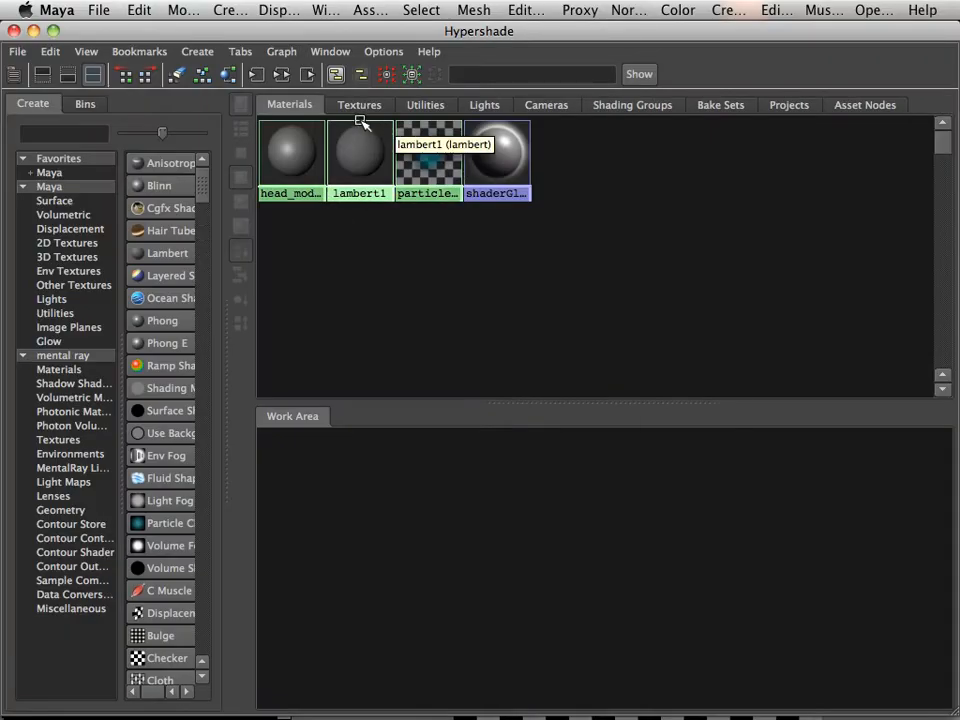
{"action": "left_click", "coordinate": [358, 106]}
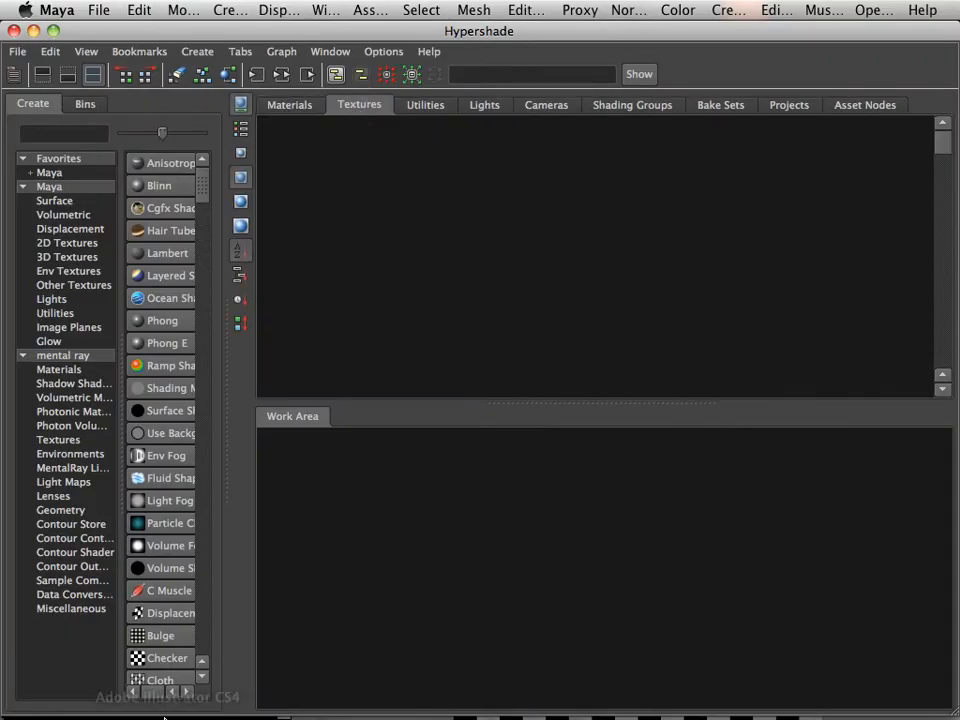
Step: Switch to Finder and bring UV guage.tif from the desktop folder Organic UVS Maya into the Hypershade textures
{"action": "left_click", "coordinate": [32, 703]}
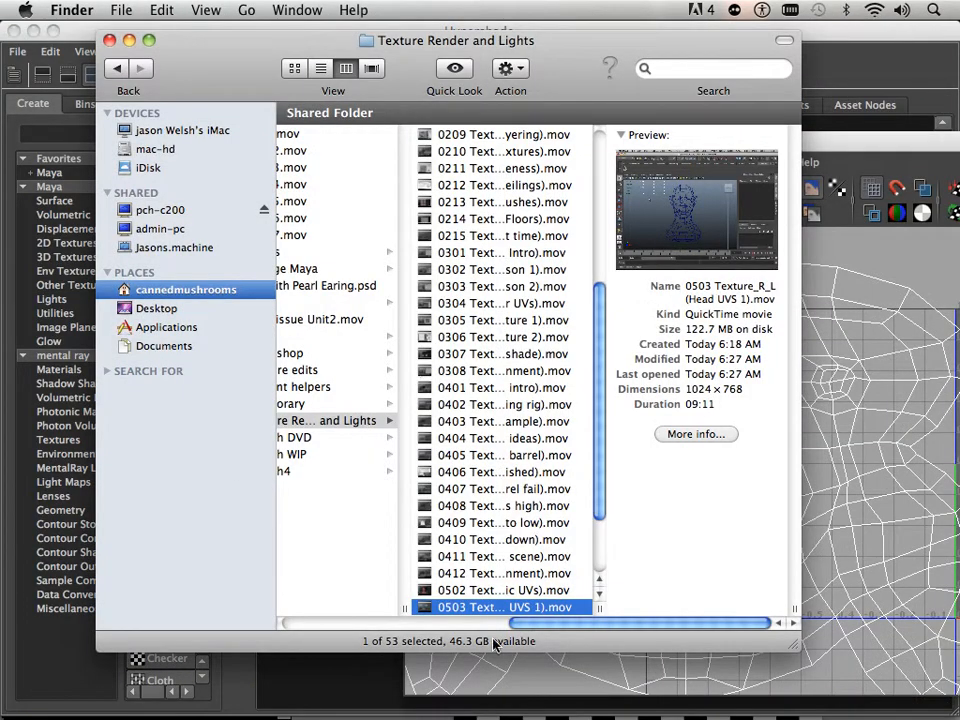
{"action": "scroll", "coordinate": [394, 468], "scroll_direction": "left", "scroll_amount": 10}
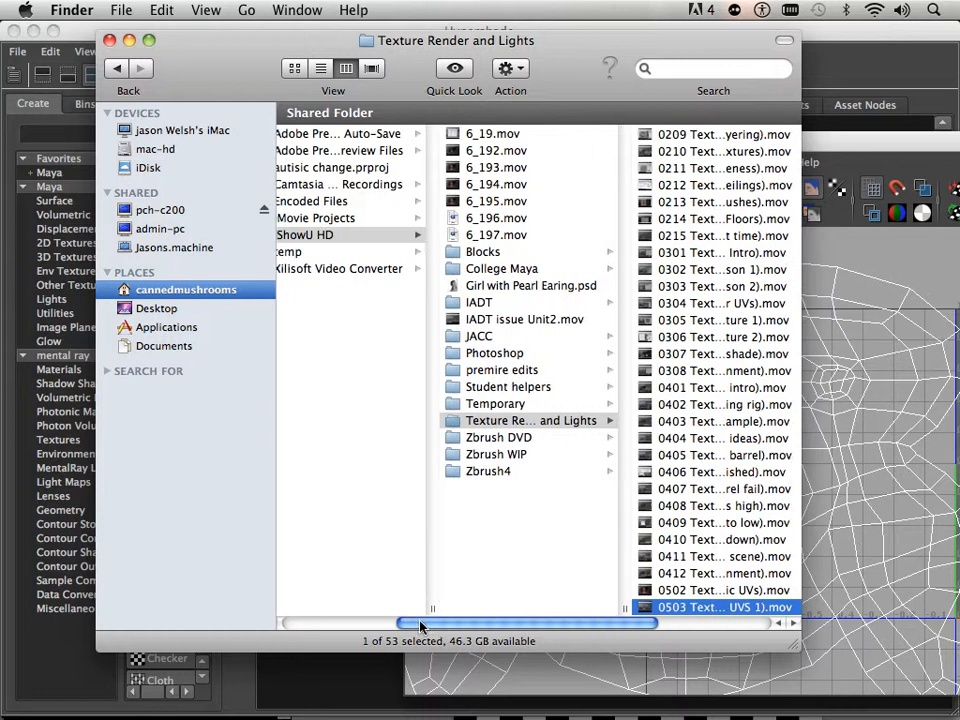
{"action": "left_click", "coordinate": [155, 308]}
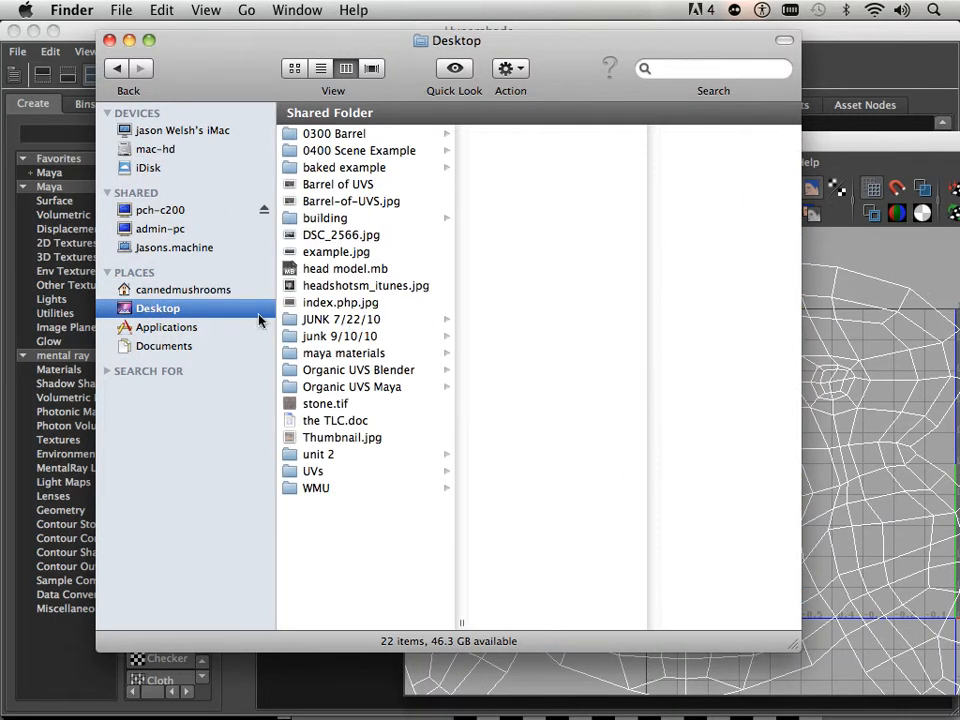
{"action": "left_click", "coordinate": [367, 384]}
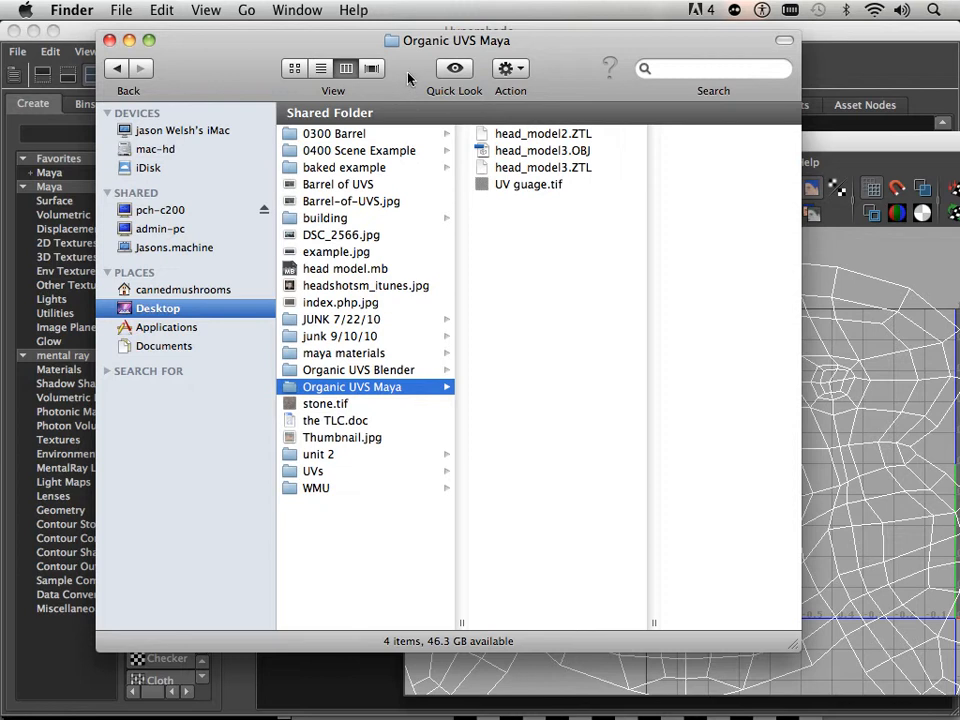
{"action": "left_click_drag", "start_coordinate": [408, 78], "coordinate": [199, 317]}
{"action": "left_click", "coordinate": [320, 432]}
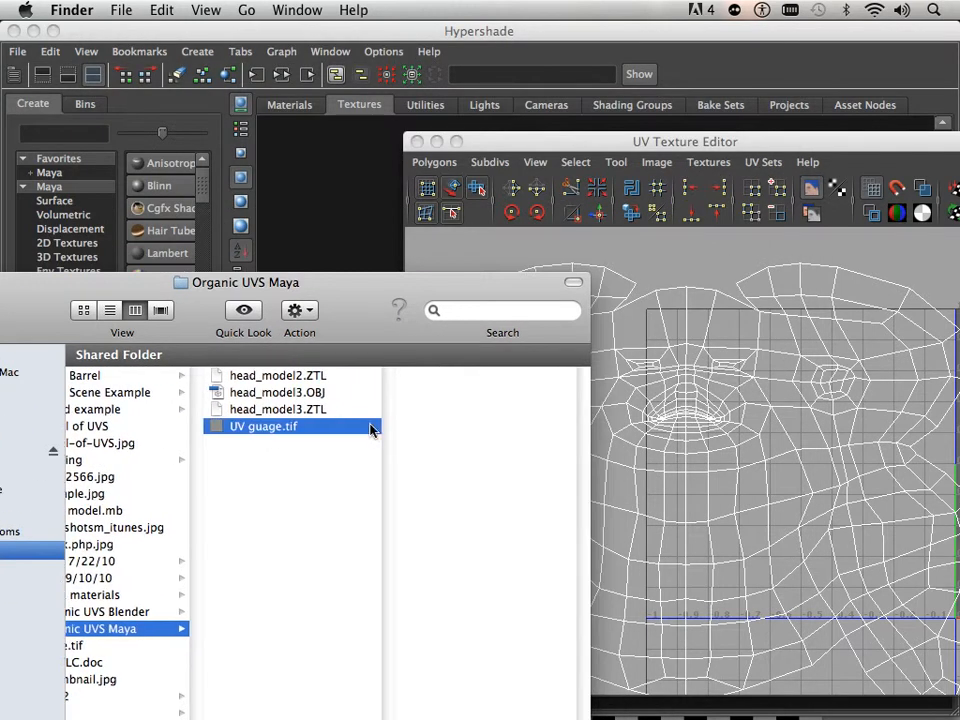
{"action": "left_click_drag", "start_coordinate": [344, 249], "coordinate": [343, 167]}
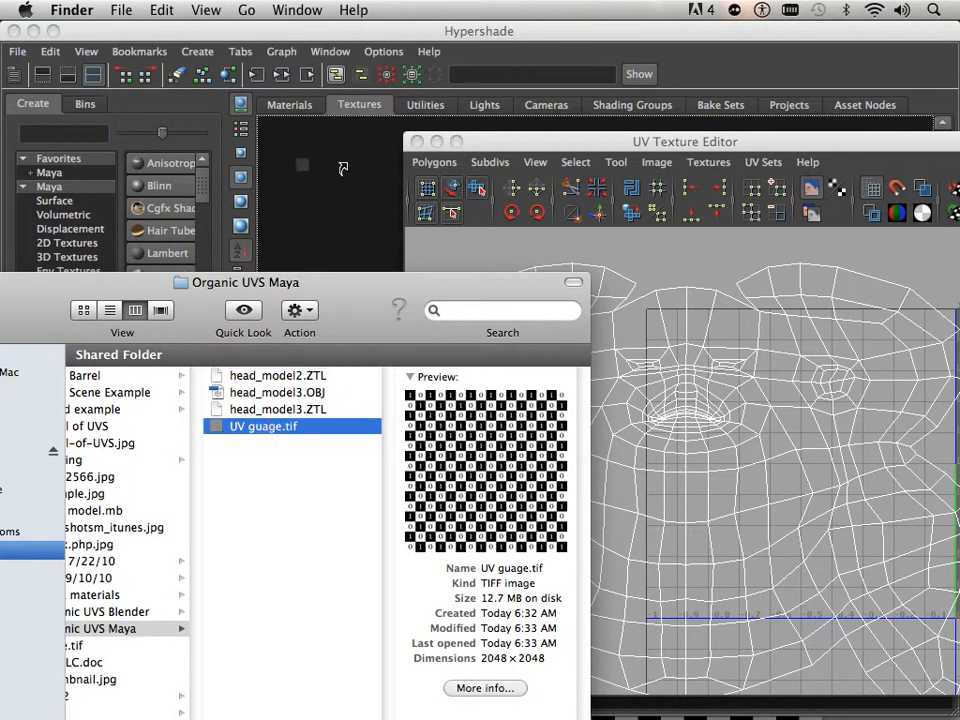
Step: Place the head_model2_blinn material in the Hypershade work area and connect the UV_guage_1 texture to its default input
{"action": "left_click", "coordinate": [417, 142]}
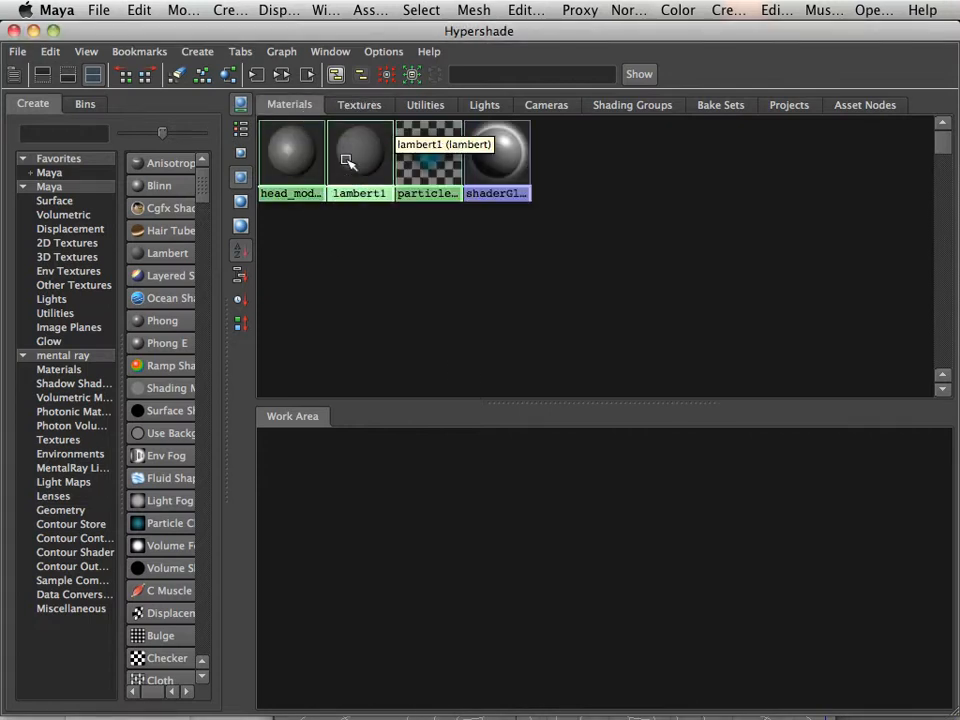
{"action": "left_click", "coordinate": [293, 172]}
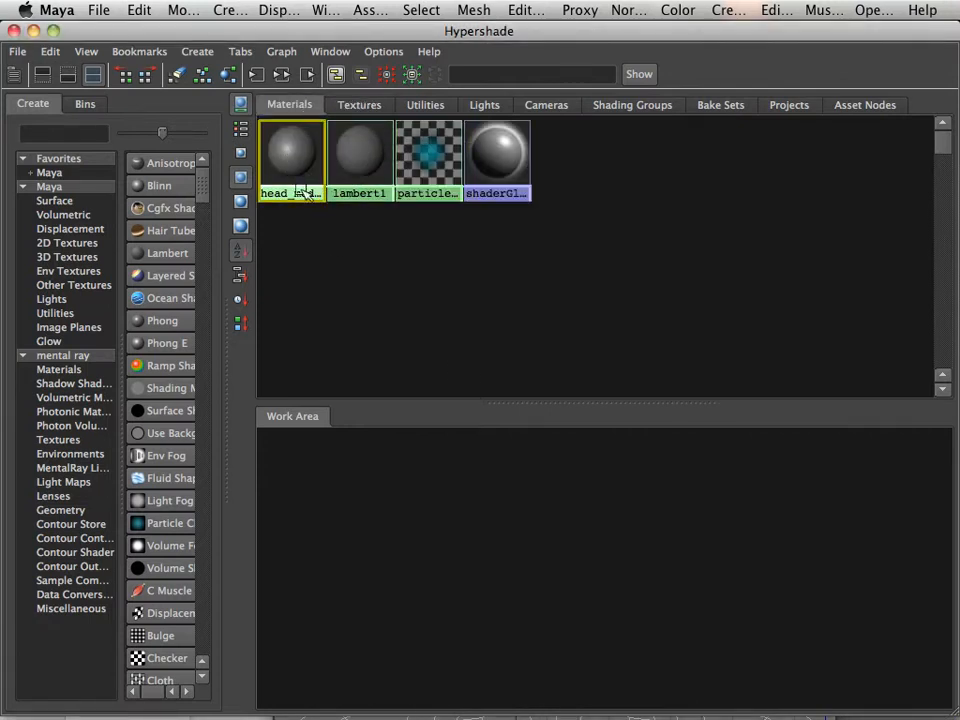
{"action": "middle_click_drag", "start_coordinate": [279, 159], "coordinate": [435, 508]}
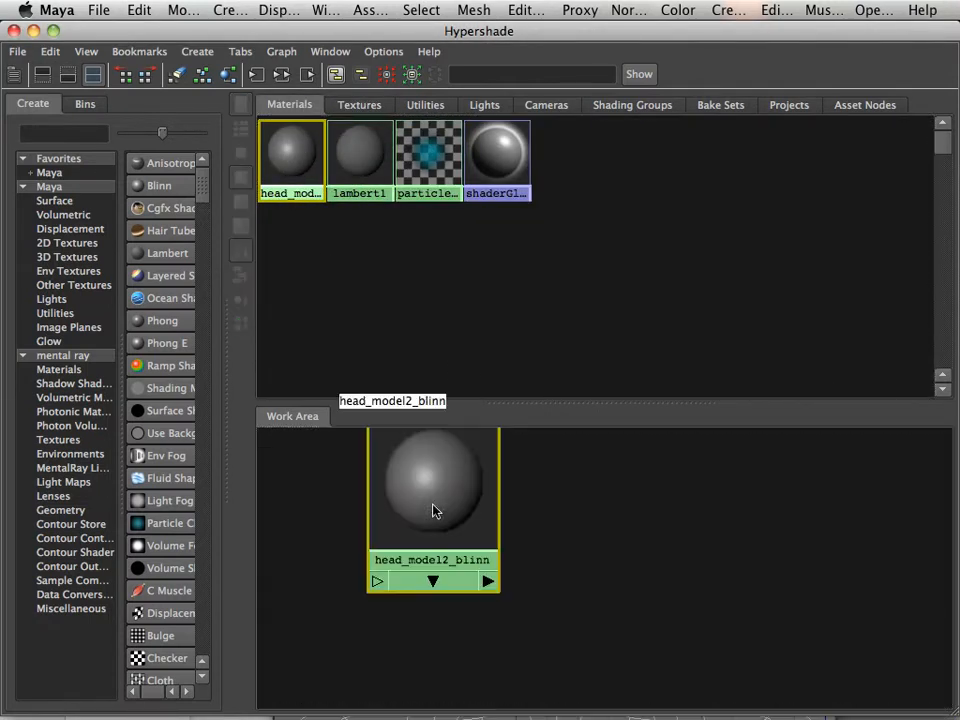
{"action": "left_click", "coordinate": [352, 105]}
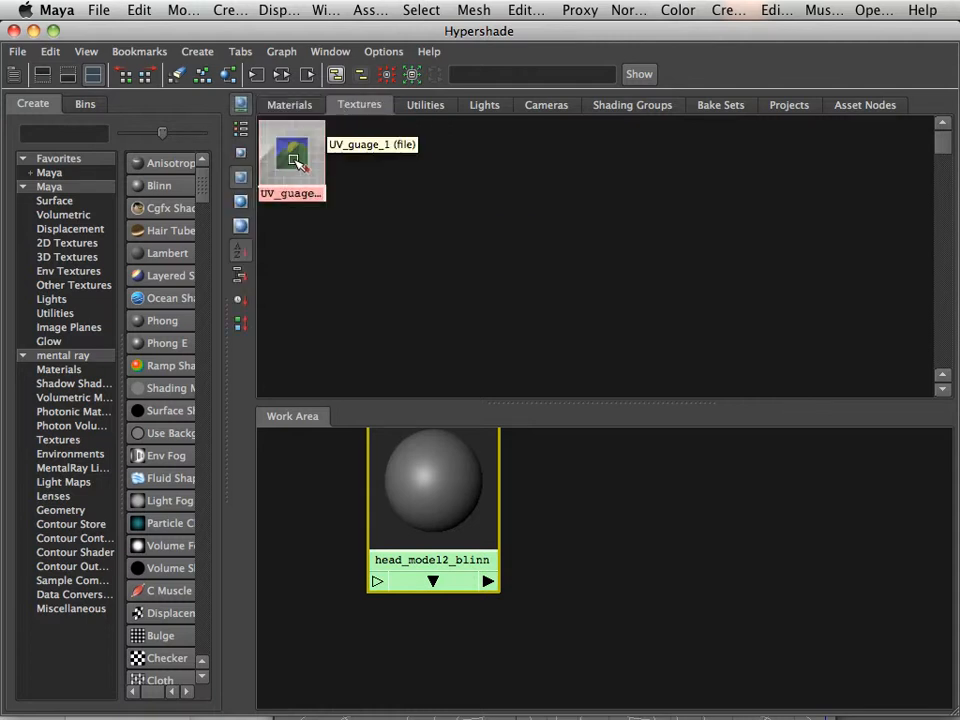
{"action": "middle_click_drag", "start_coordinate": [296, 163], "coordinate": [468, 528]}
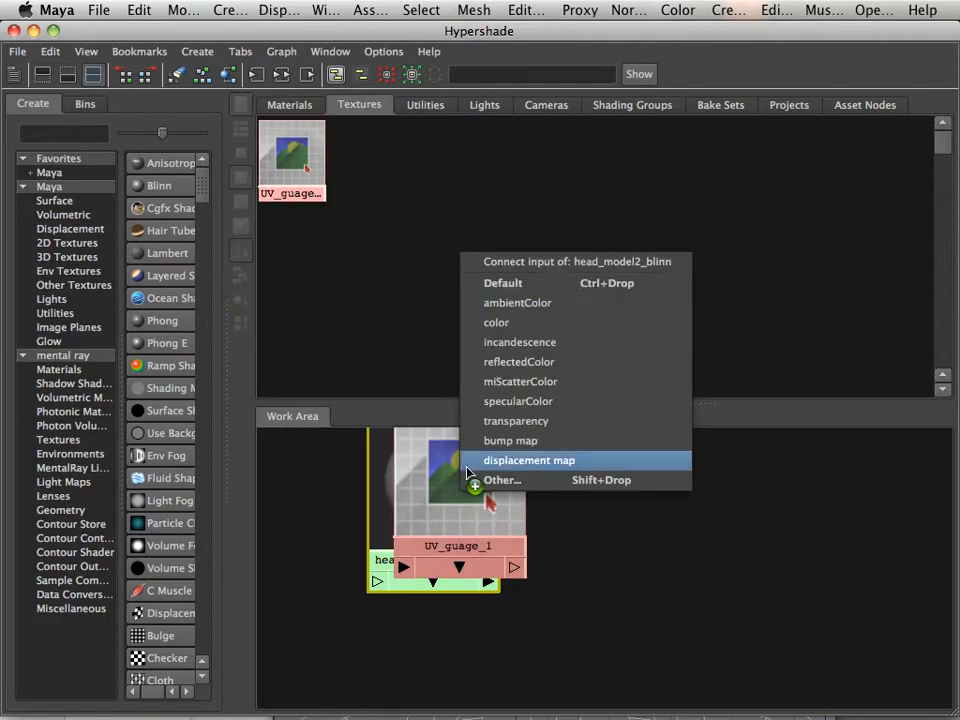
{"action": "left_click", "coordinate": [502, 284]}
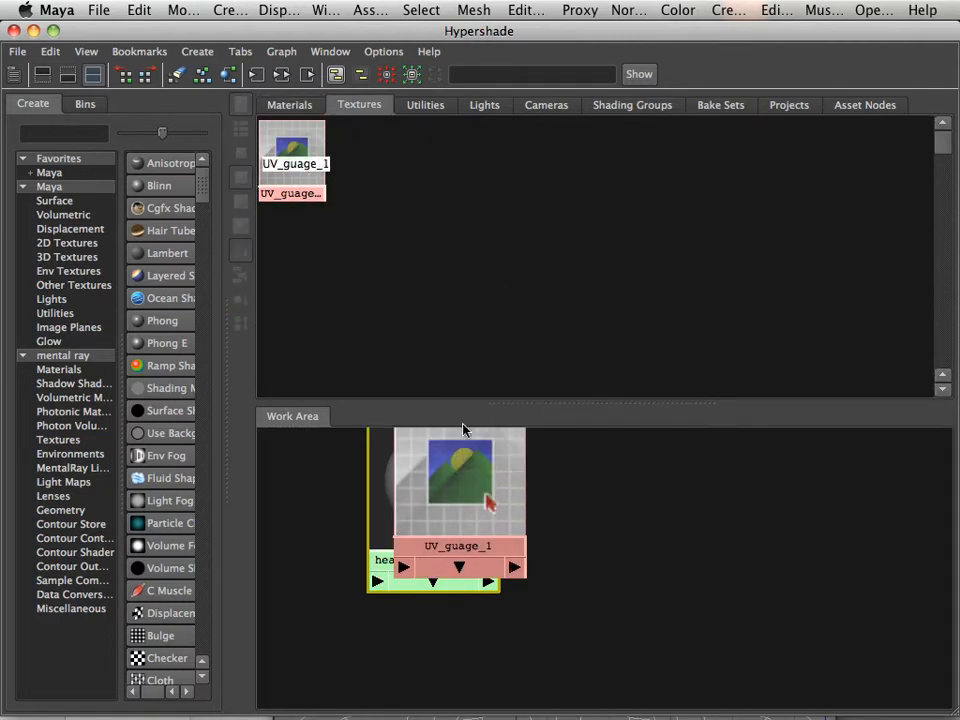
Step: Place the UV_guage_1 node beside the head_model2_blinn material and move the Hypershade and Finder windows off the viewport
{"action": "left_click_drag", "start_coordinate": [466, 468], "coordinate": [650, 514]}
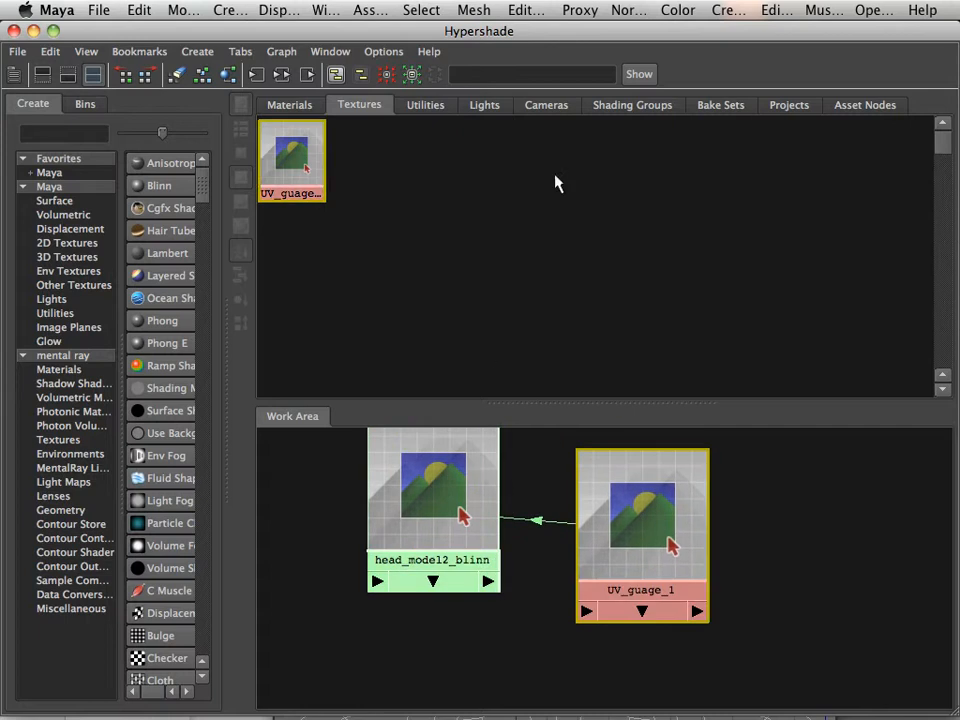
{"action": "left_click_drag", "start_coordinate": [538, 52], "coordinate": [446, 575]}
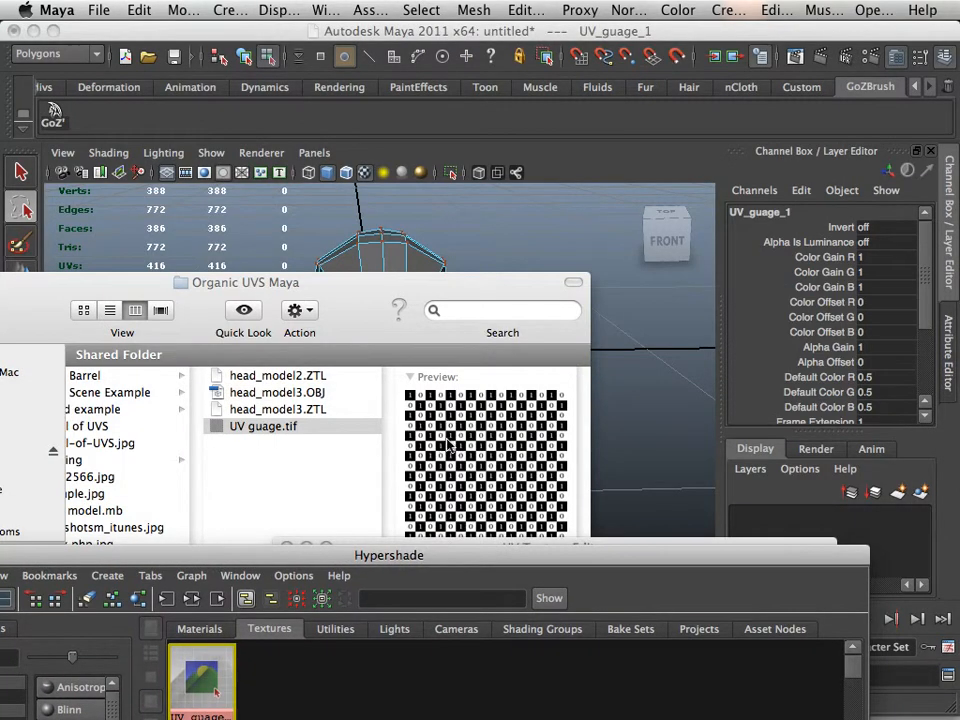
{"action": "left_click_drag", "start_coordinate": [380, 313], "coordinate": [378, 718]}
{"action": "left_click", "coordinate": [372, 357]}
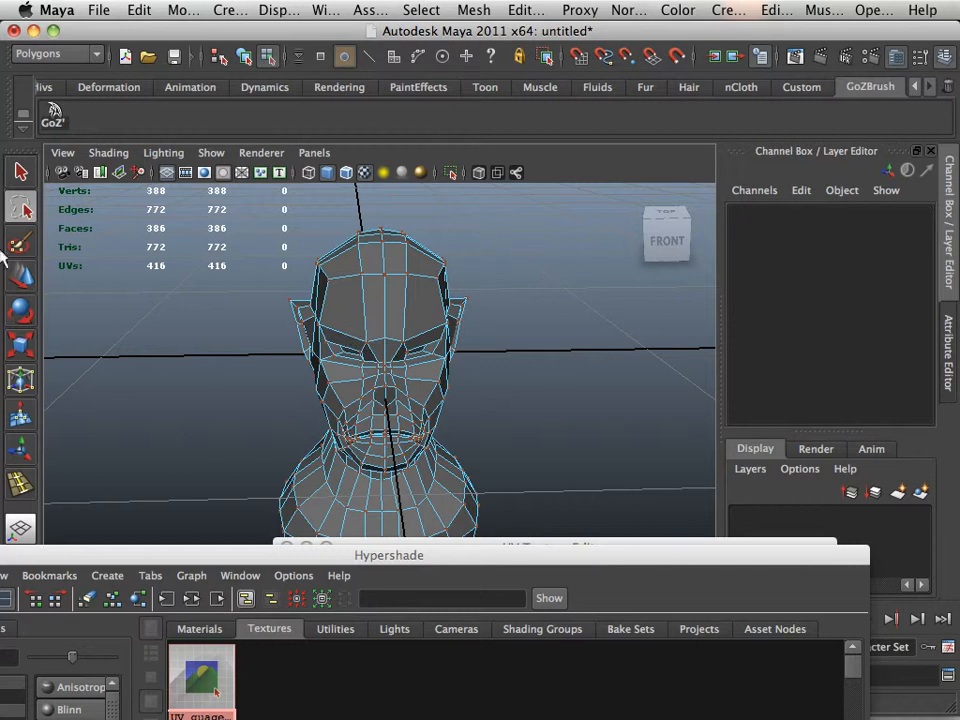
Step: Return the head model to object mode, select it and show it textured in the viewport
{"action": "left_click", "coordinate": [20, 275]}
{"action": "right_click_drag", "start_coordinate": [332, 317], "coordinate": [497, 616]}
{"action": "left_click", "coordinate": [375, 290]}
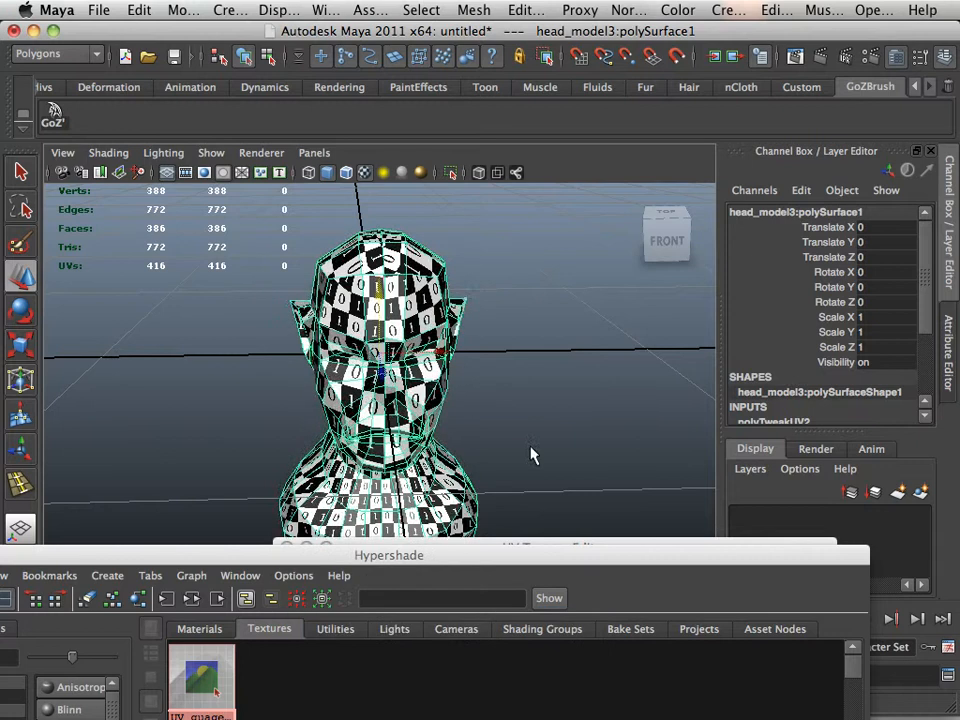
Step: Examine how the 1-and-0 checker stretches over the head's front, sides and back, moving the floating windows out of the way
{"action": "left_click", "coordinate": [531, 448]}
{"action": "left_click_drag", "start_coordinate": [531, 444], "coordinate": [522, 411], "text": "alt"}
{"action": "right_click_drag", "start_coordinate": [522, 411], "coordinate": [543, 412], "text": "alt"}
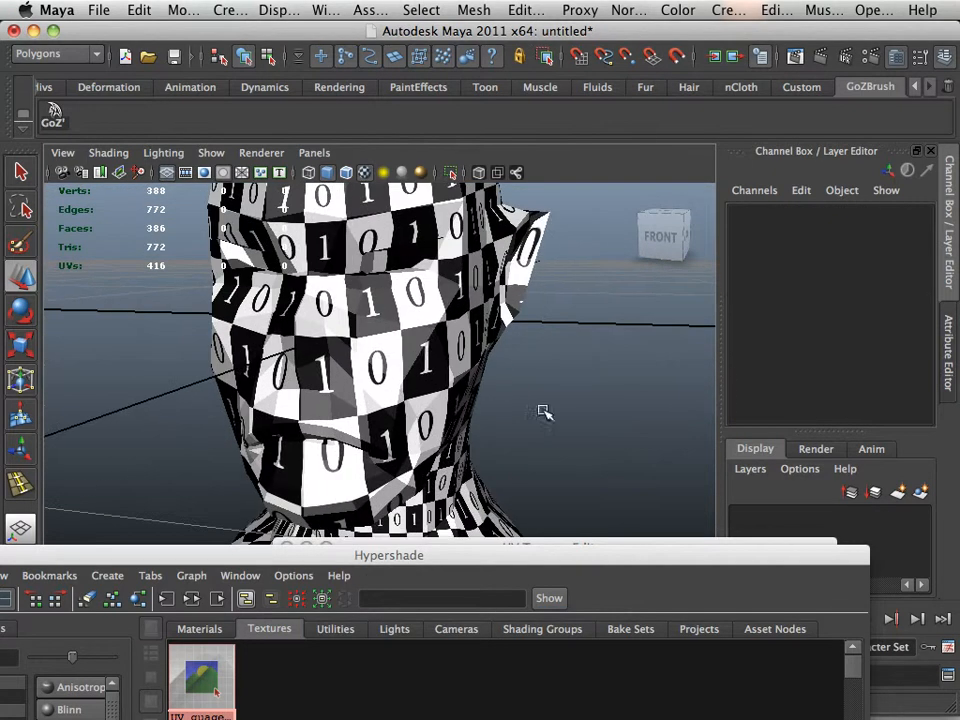
{"action": "left_click_drag", "start_coordinate": [543, 412], "coordinate": [500, 385], "text": "alt"}
{"action": "left_click_drag", "start_coordinate": [432, 566], "coordinate": [408, 698]}
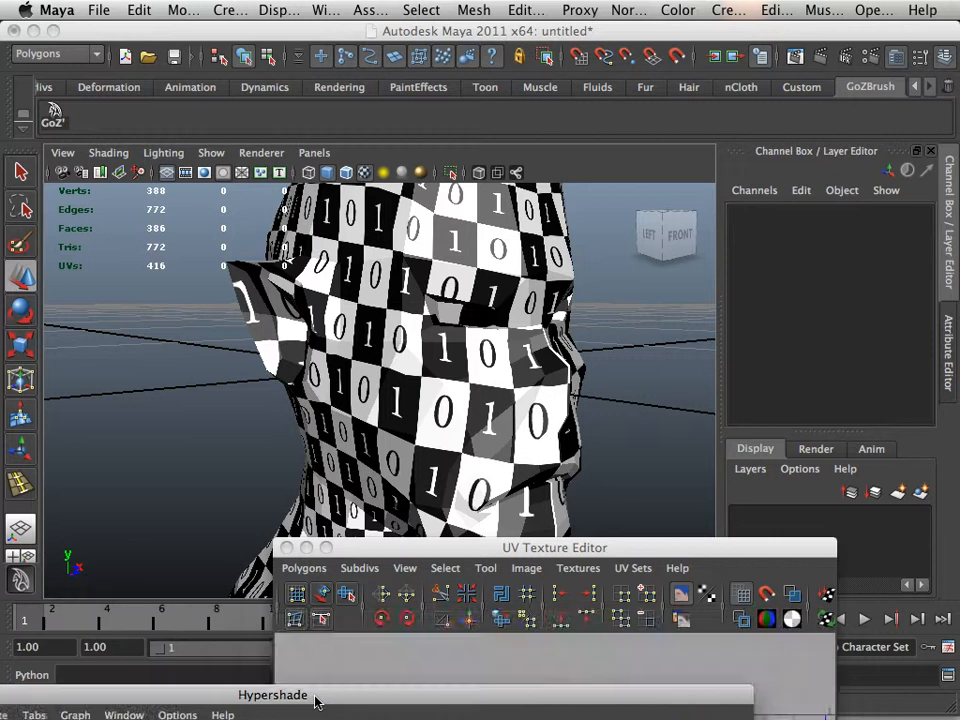
{"action": "left_click_drag", "start_coordinate": [424, 548], "coordinate": [330, 679]}
{"action": "left_click_drag", "start_coordinate": [222, 440], "coordinate": [246, 276], "text": "alt"}
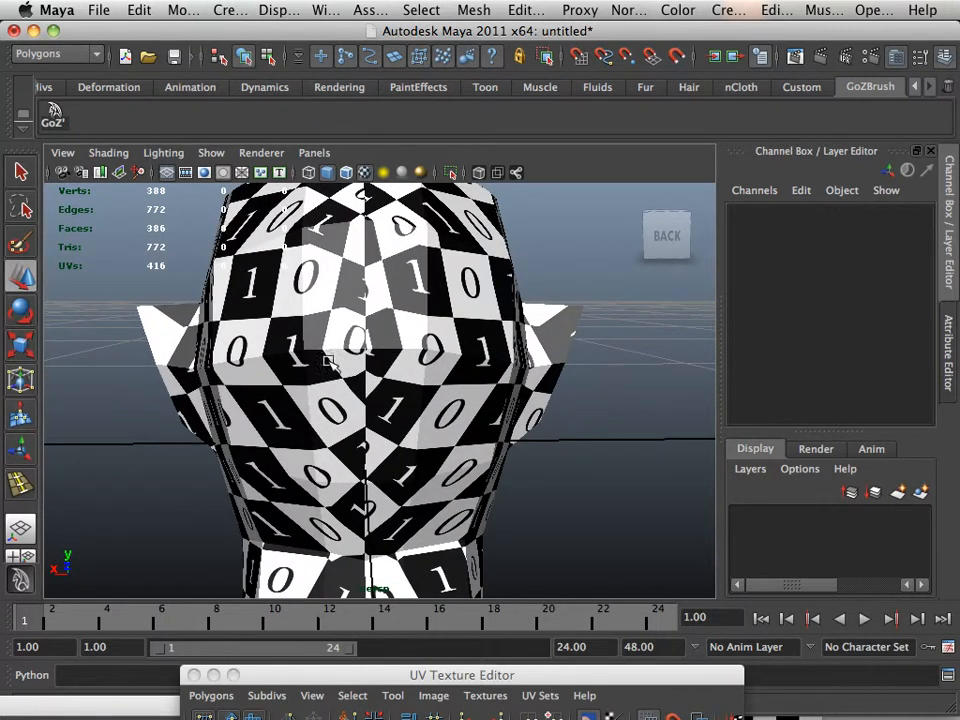
{"action": "left_click_drag", "start_coordinate": [312, 452], "coordinate": [368, 446], "text": "alt"}
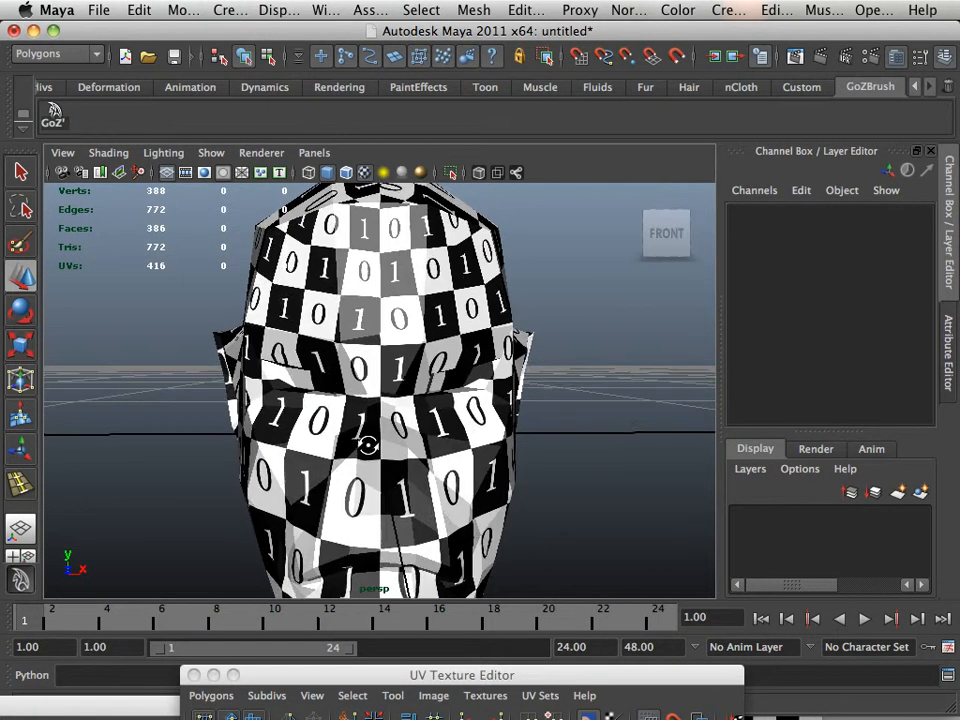
Step: Bring the UV Texture Editor into view and select the head model to display its UV layout
{"action": "left_click_drag", "start_coordinate": [355, 684], "coordinate": [843, 636]}
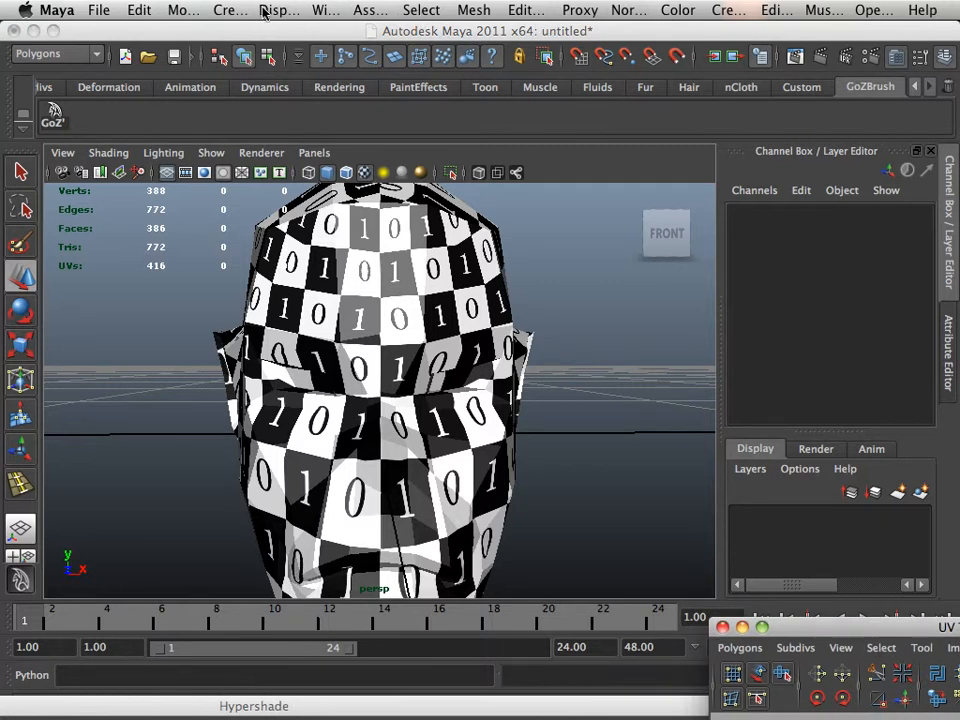
{"action": "left_click", "coordinate": [323, 10]}
{"action": "left_click", "coordinate": [330, 238]}
{"action": "left_click_drag", "start_coordinate": [820, 630], "coordinate": [448, 54]}
{"action": "right_click_drag", "start_coordinate": [740, 506], "coordinate": [535, 346], "text": "alt"}
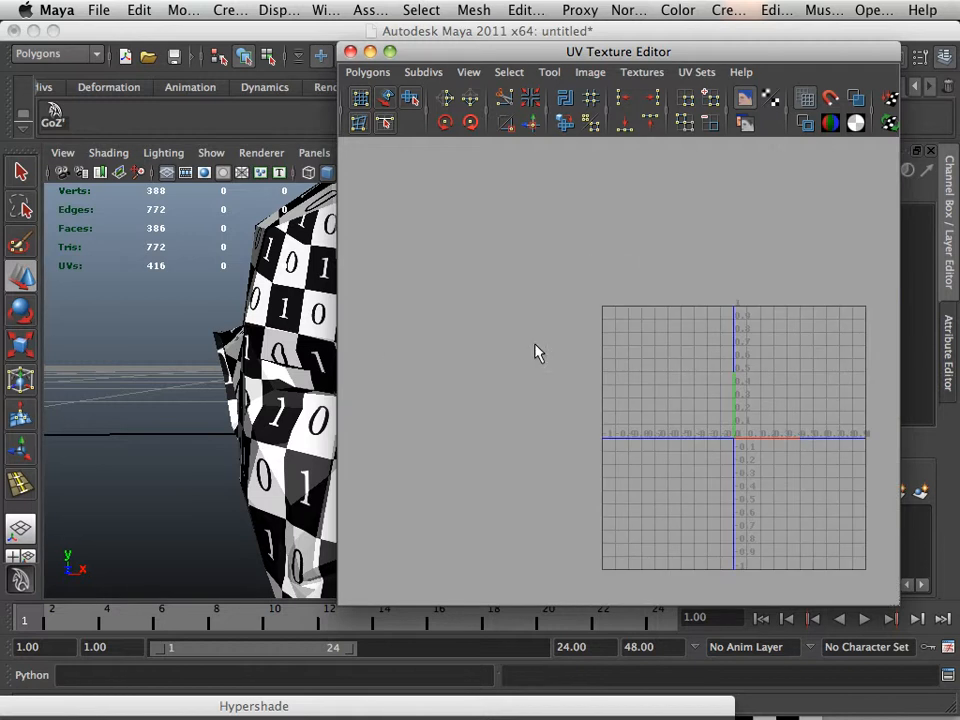
{"action": "left_click", "coordinate": [270, 328]}
Step: Dim the UV_guage_1 image behind the UV layout in the UV Texture Editor
{"action": "left_click", "coordinate": [632, 76]}
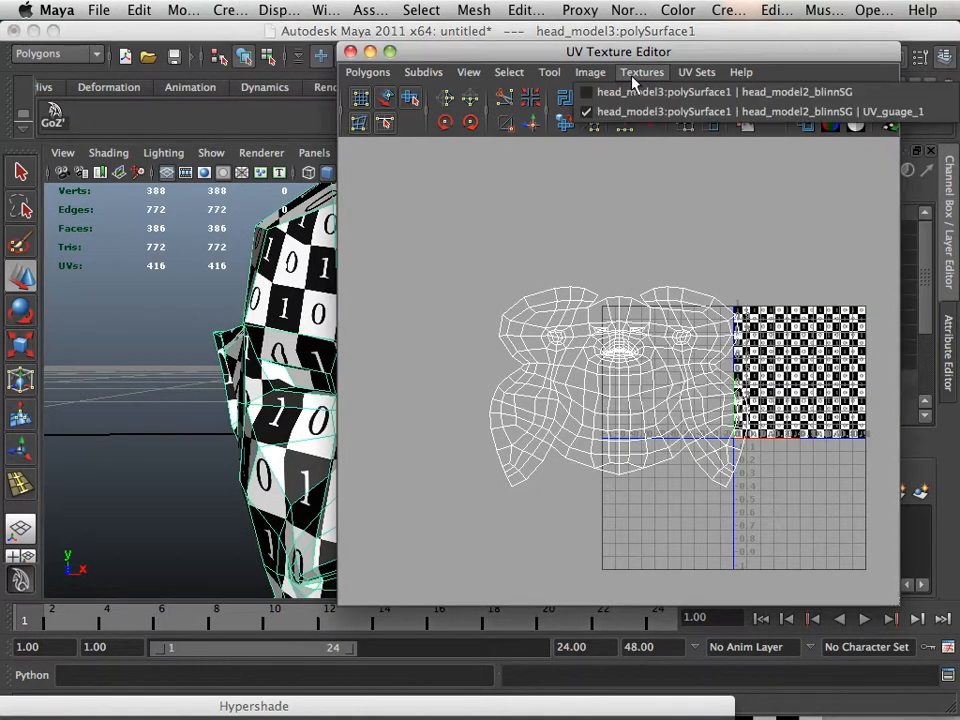
{"action": "mouse_move", "coordinate": [590, 72]}
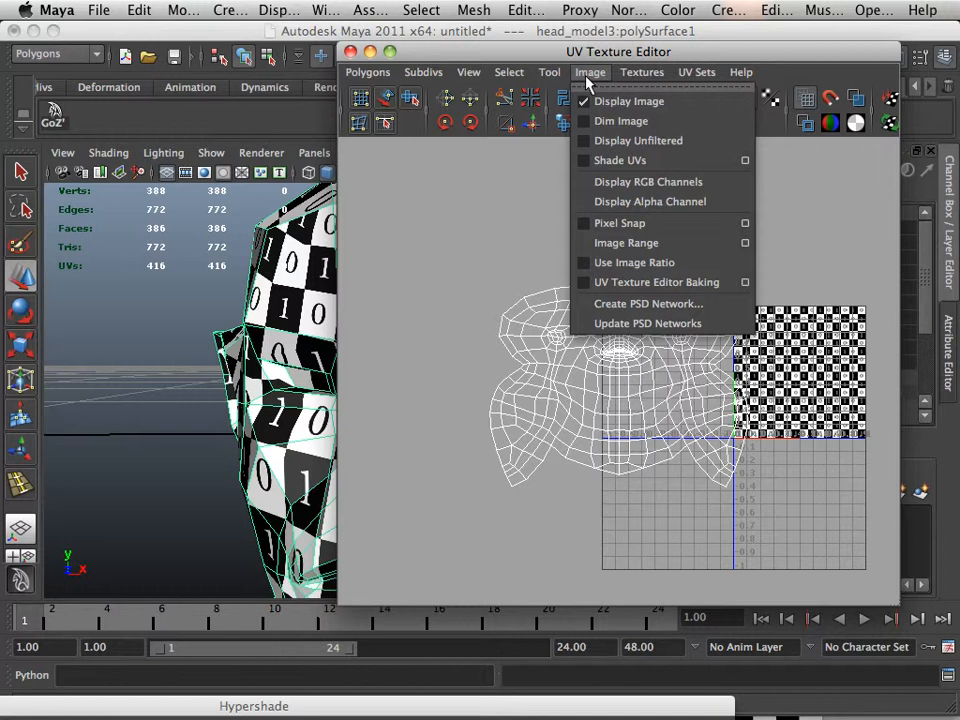
{"action": "left_click", "coordinate": [600, 120]}
Step: Select all of the head's UVs and move them so the layout is centred horizontally over the checker image
{"action": "right_click", "coordinate": [581, 381]}
{"action": "right_click_drag", "start_coordinate": [581, 380], "coordinate": [638, 384]}
{"action": "left_click_drag", "start_coordinate": [398, 237], "coordinate": [814, 690]}
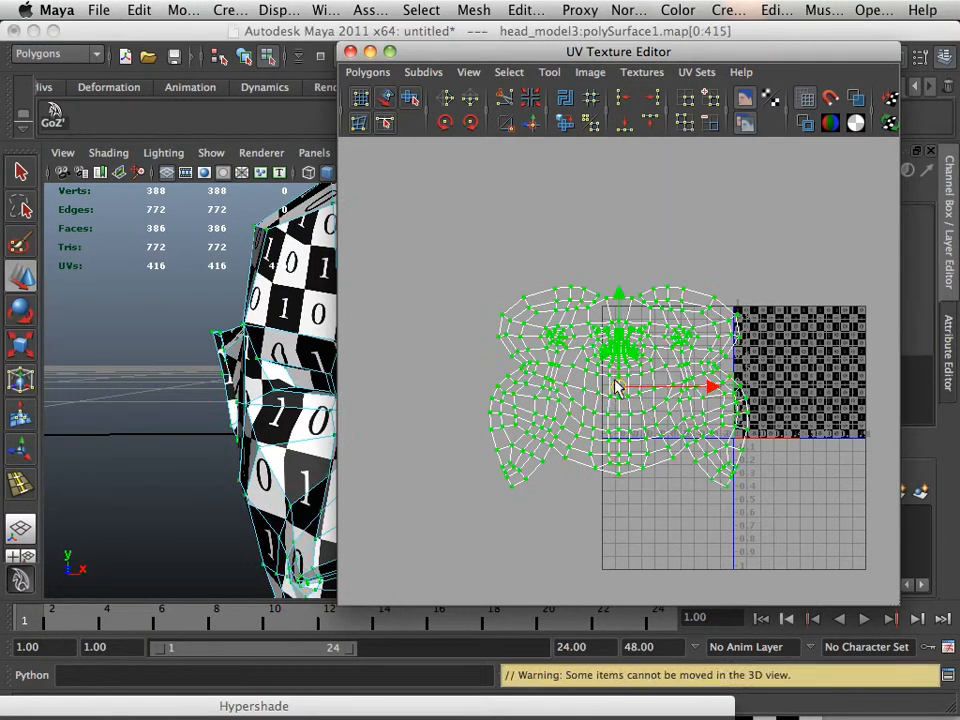
{"action": "left_click_drag", "start_coordinate": [616, 387], "coordinate": [786, 410]}
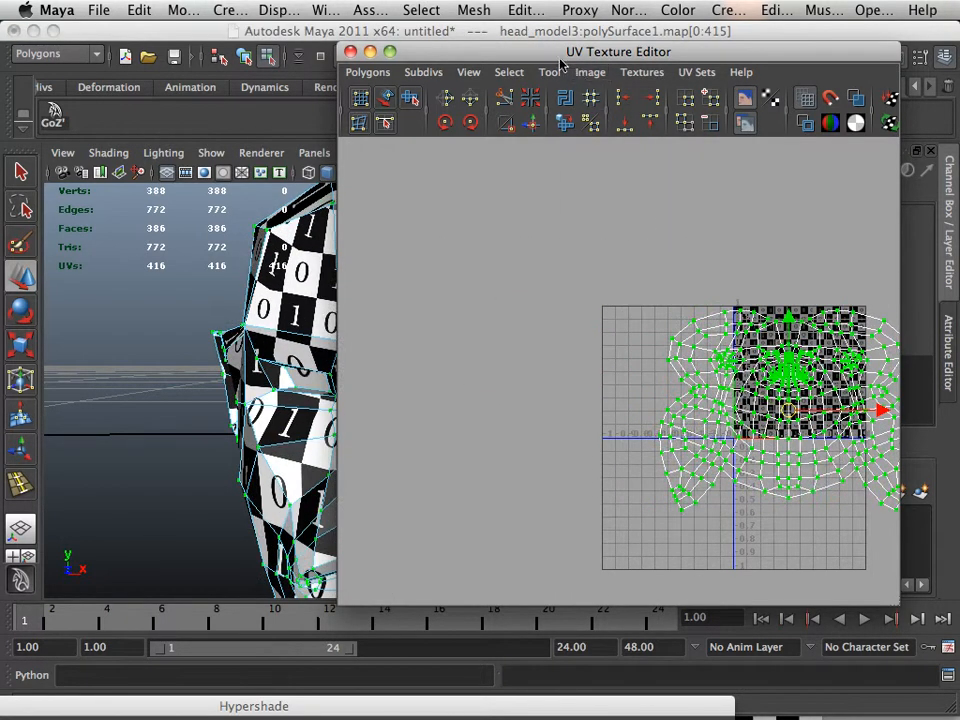
{"action": "left_click_drag", "start_coordinate": [560, 65], "coordinate": [587, 57]}
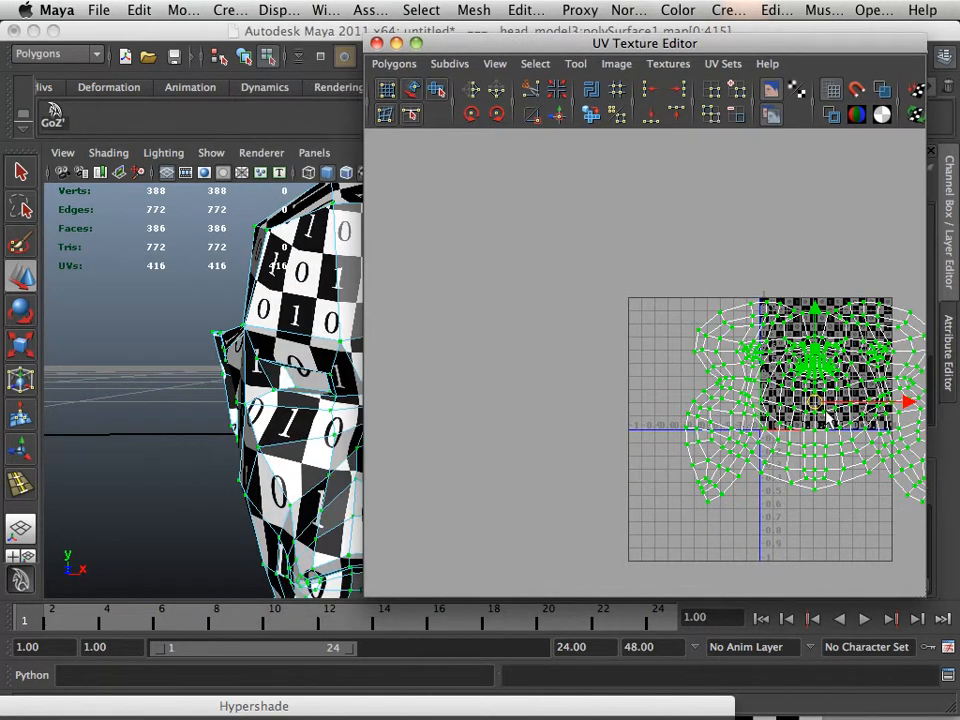
{"action": "mouse_move", "coordinate": [692, 402]}
{"action": "right_mouse_down", "text": "alt"}
{"action": "mouse_move", "coordinate": [756, 402]}
{"action": "mouse_move", "coordinate": [704, 391]}
{"action": "right_mouse_up", "text": "alt"}
{"action": "middle_click_drag", "start_coordinate": [786, 379], "coordinate": [664, 374], "text": "alt"}
{"action": "right_click_drag", "start_coordinate": [664, 374], "coordinate": [872, 425], "text": "alt"}
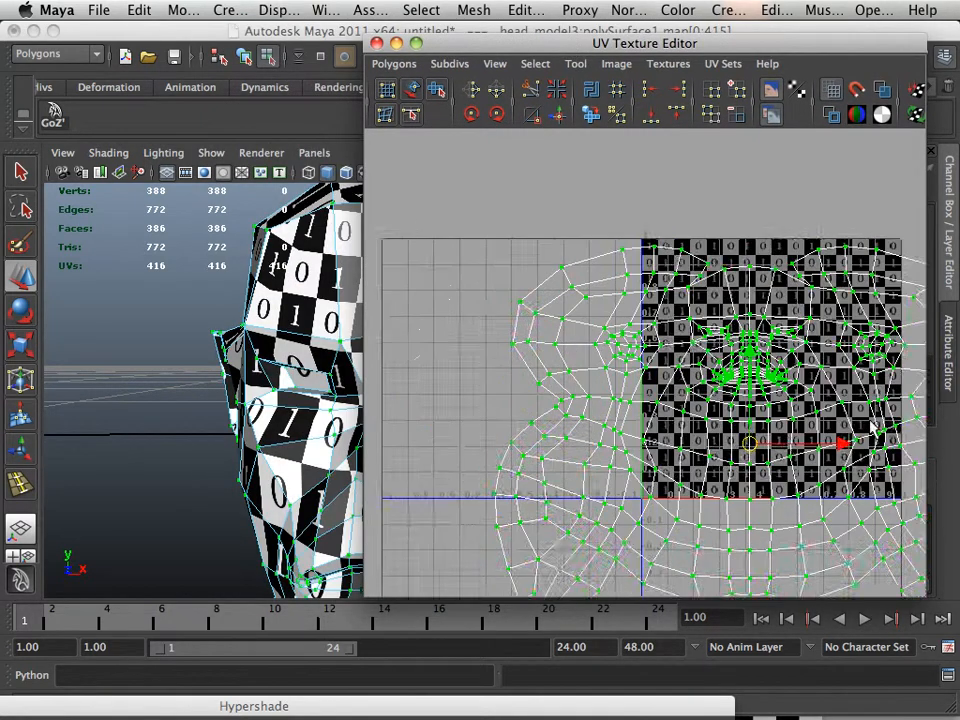
{"action": "middle_click_drag", "start_coordinate": [873, 428], "coordinate": [678, 393], "text": "alt"}
{"action": "left_click_drag", "start_coordinate": [631, 428], "coordinate": [647, 424]}
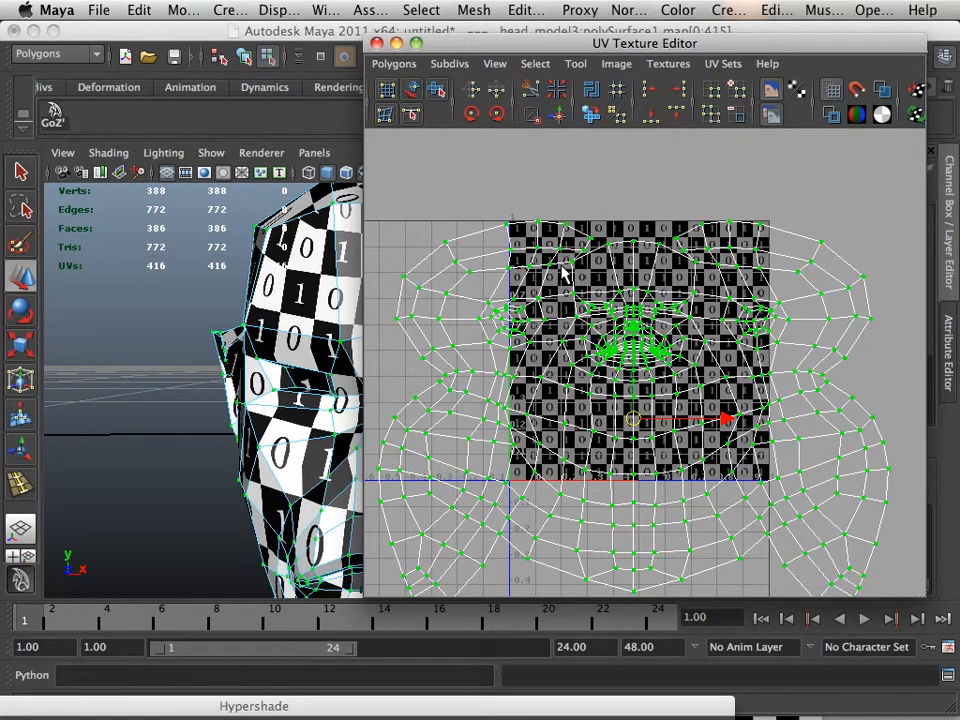
Step: Scale the whole UV layout down and position it so that it fits inside the 0 to 1 texture square
{"action": "key", "text": "r"}
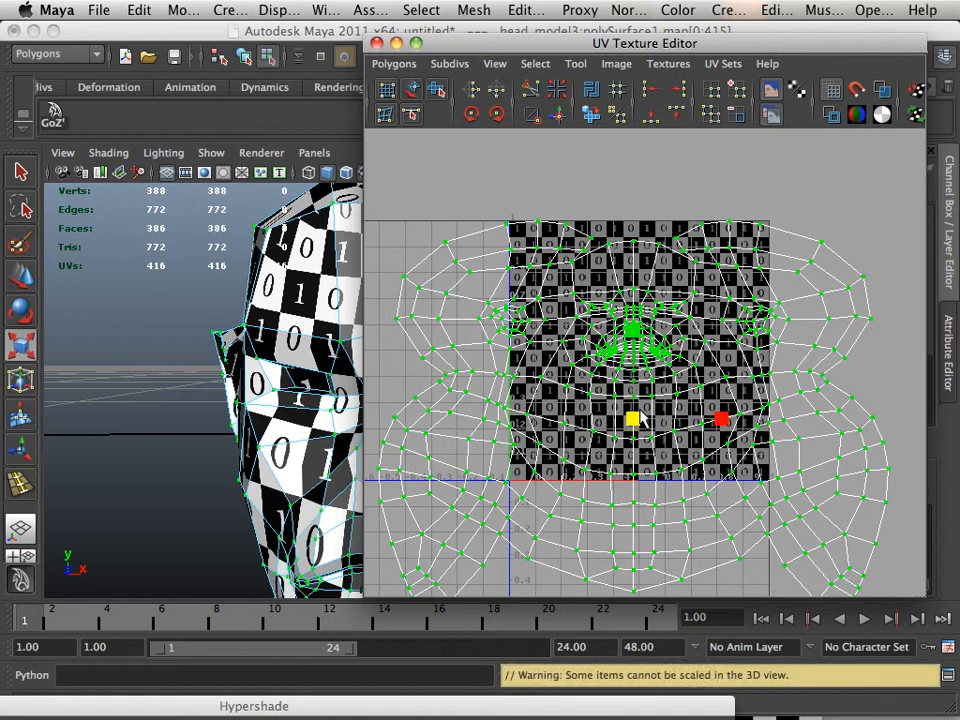
{"action": "left_click_drag", "start_coordinate": [640, 414], "coordinate": [641, 341]}
{"action": "key", "text": "q"}
{"action": "key", "text": "w"}
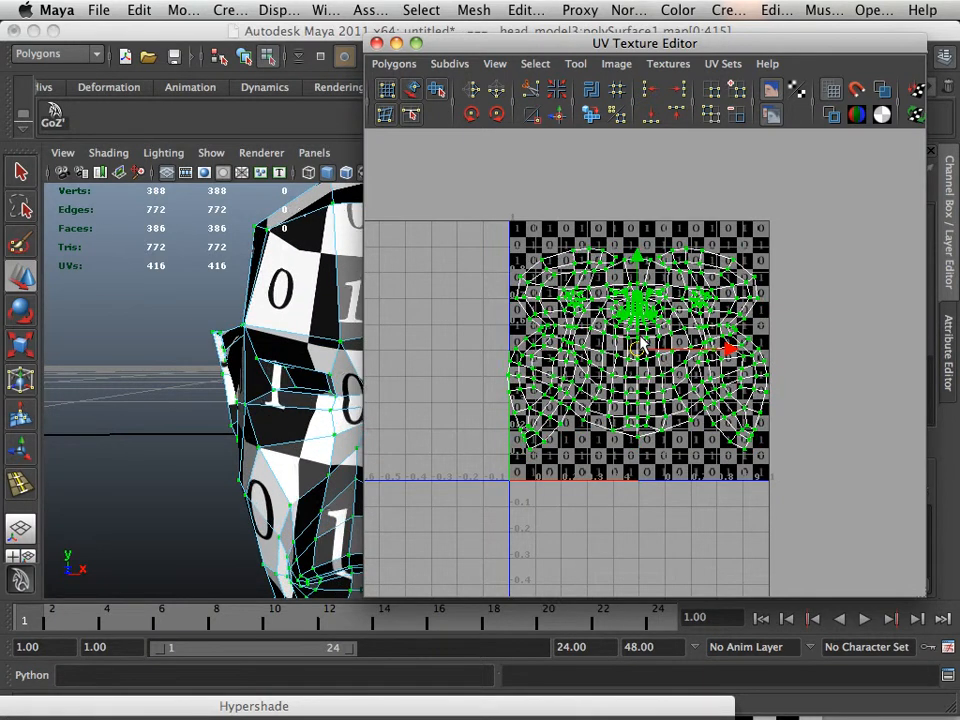
{"action": "key", "text": "q"}
{"action": "key", "text": "e"}
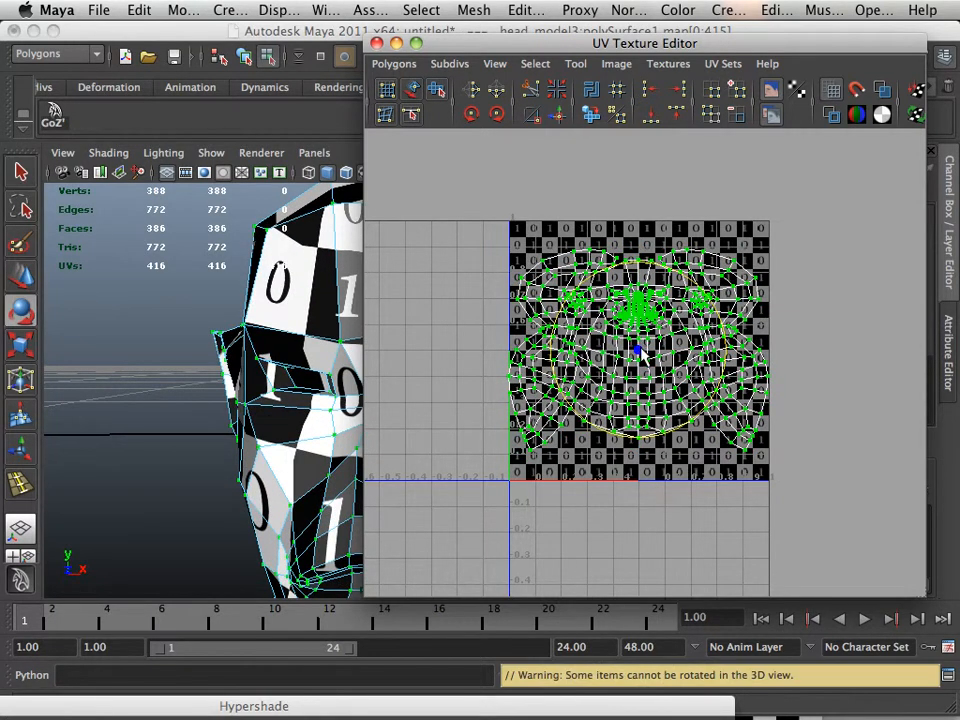
{"action": "key", "text": "w"}
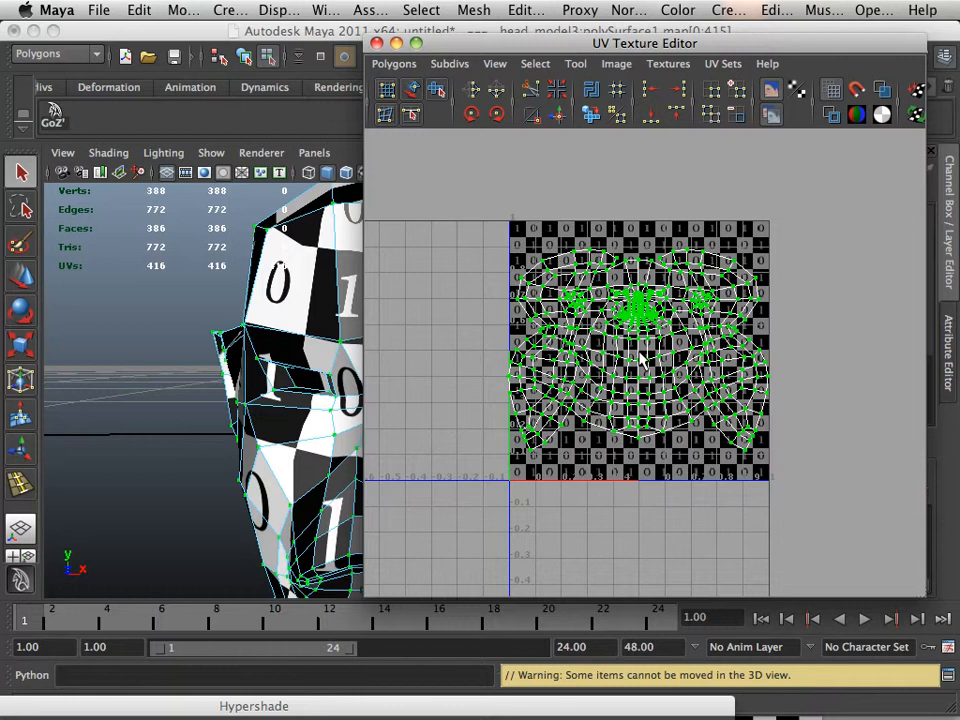
{"action": "key", "text": "r"}
{"action": "left_click_drag", "start_coordinate": [641, 356], "coordinate": [640, 360]}
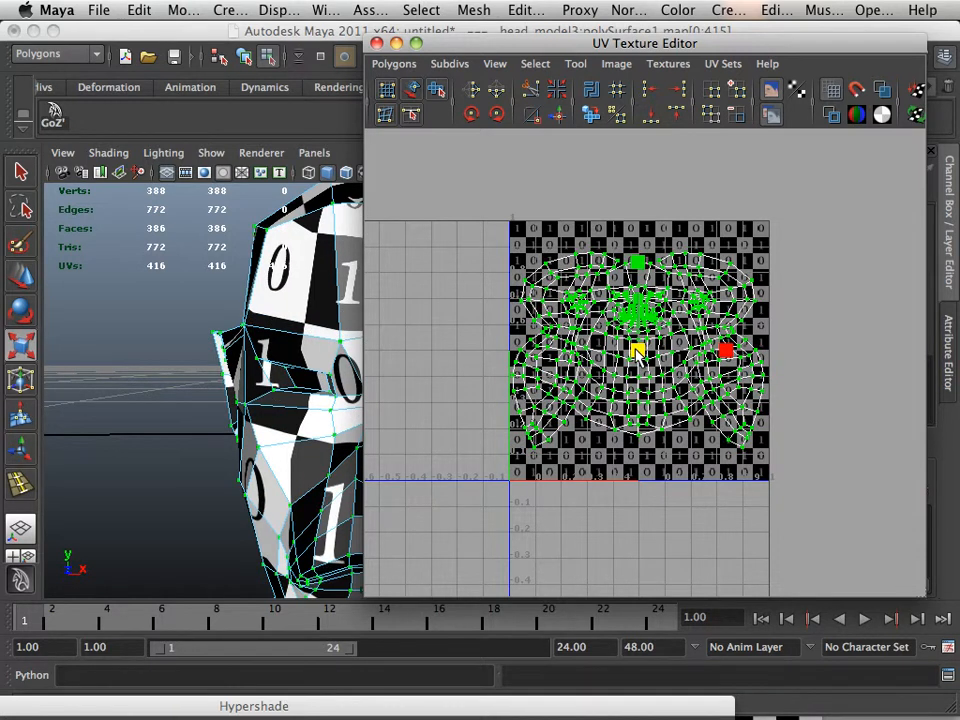
Step: Examine the checker around the nose and mouth in the viewport and compare it with the head's UV layout
{"action": "left_click_drag", "start_coordinate": [503, 53], "coordinate": [650, 165]}
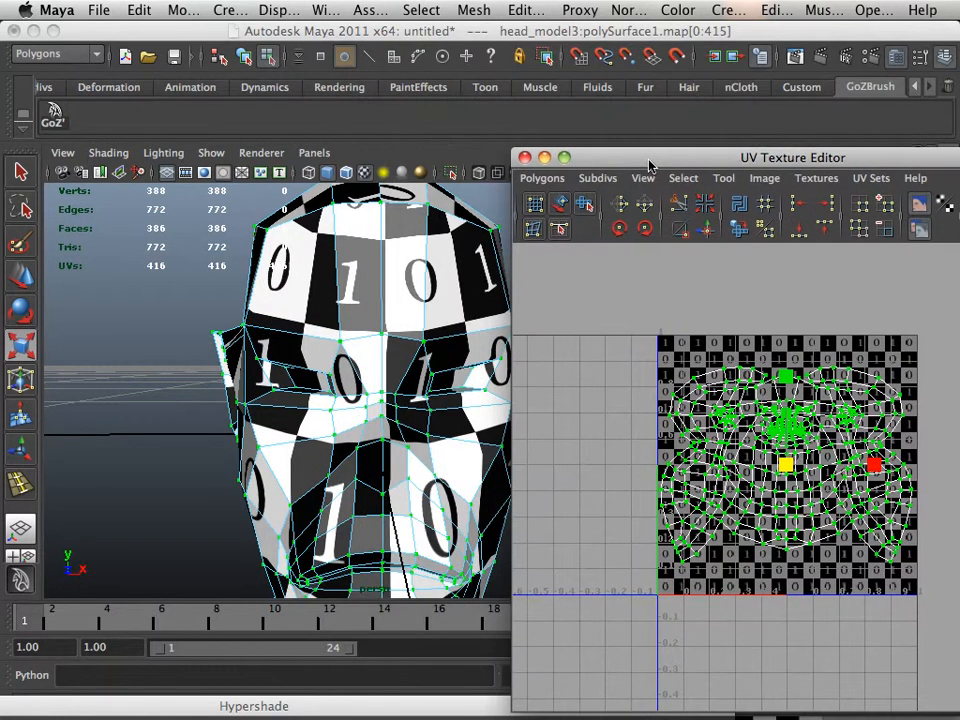
{"action": "mouse_move", "coordinate": [317, 352]}
{"action": "left_mouse_down", "text": "alt"}
{"action": "mouse_move", "coordinate": [240, 267]}
{"action": "mouse_move", "coordinate": [626, 347]}
{"action": "mouse_move", "coordinate": [516, 272]}
{"action": "mouse_move", "coordinate": [366, 371]}
{"action": "mouse_move", "coordinate": [330, 357]}
{"action": "left_mouse_up", "text": "alt"}
{"action": "right_click_drag", "start_coordinate": [330, 357], "coordinate": [538, 452], "text": "alt"}
{"action": "left_click_drag", "start_coordinate": [366, 389], "coordinate": [290, 302], "text": "alt"}
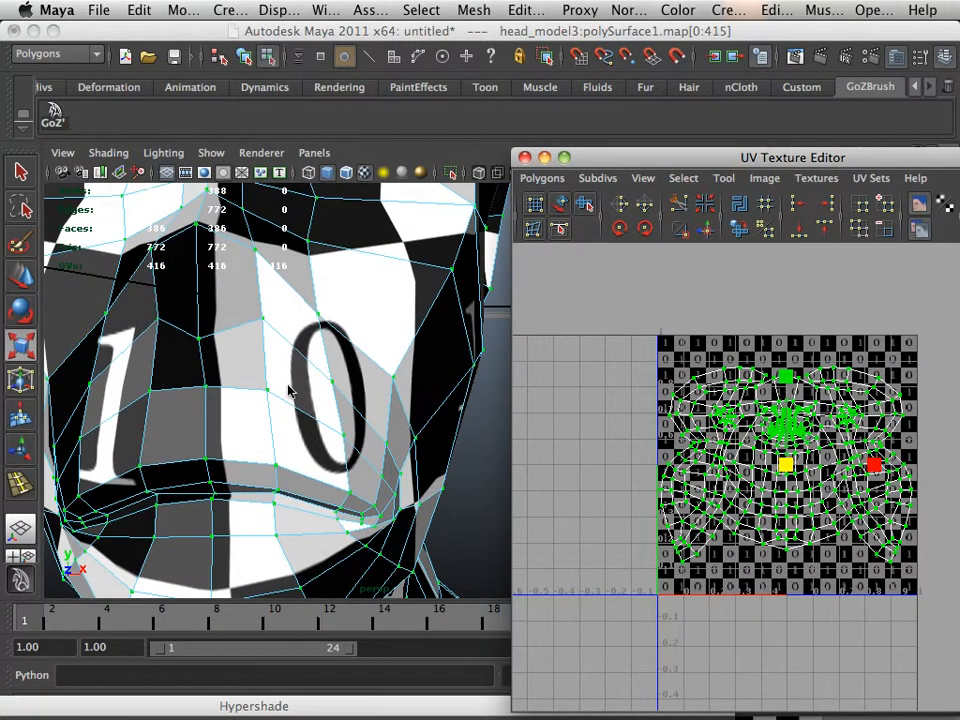
{"action": "left_click_drag", "start_coordinate": [294, 389], "coordinate": [345, 321], "text": "alt"}
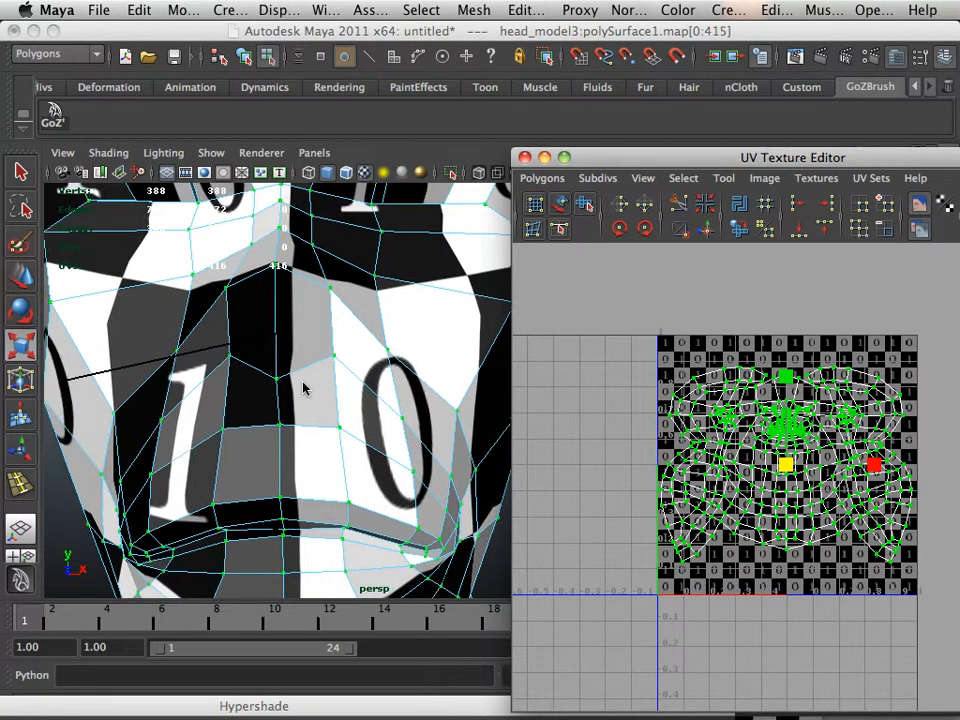
{"action": "left_click_drag", "start_coordinate": [685, 160], "coordinate": [368, 79]}
{"action": "scroll", "coordinate": [430, 322], "scroll_direction": "up", "scroll_amount": 5}
{"action": "middle_click_drag", "start_coordinate": [434, 328], "coordinate": [427, 478], "text": "alt"}
{"action": "scroll", "coordinate": [343, 433], "scroll_direction": "down", "scroll_amount": 5}
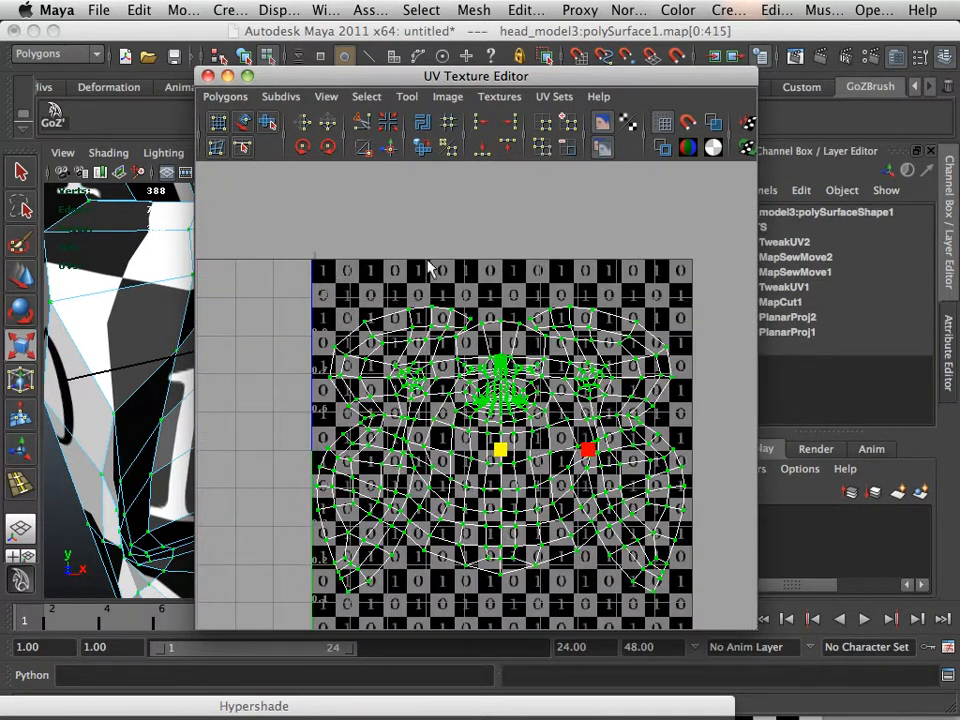
{"action": "middle_click_drag", "start_coordinate": [663, 533], "coordinate": [558, 528], "text": "alt"}
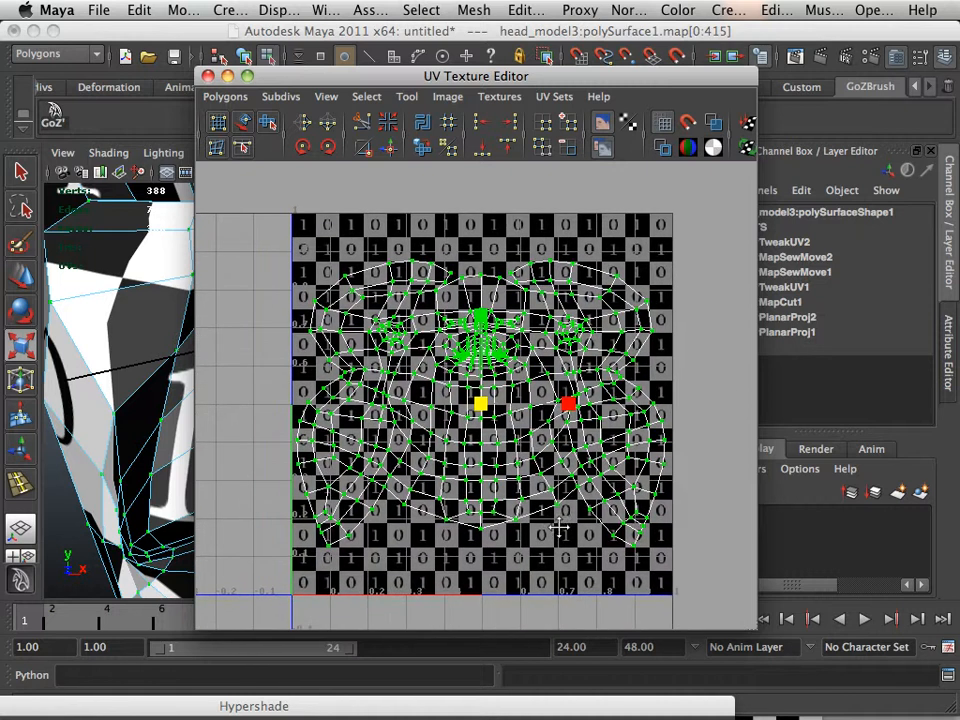
{"action": "middle_click_drag", "start_coordinate": [465, 557], "coordinate": [435, 537], "text": "alt"}
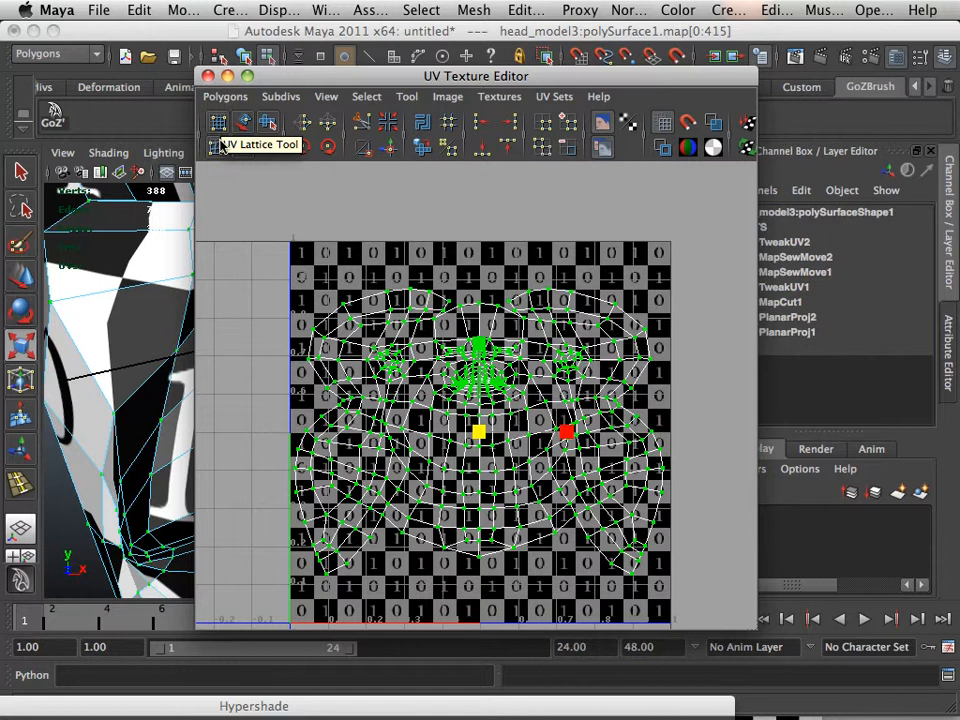
Step: Apply the UV Lattice Tool to the head's UVs and pull both upper lattice corners outward and slightly up
{"action": "left_click", "coordinate": [219, 147]}
{"action": "left_click", "coordinate": [219, 123]}
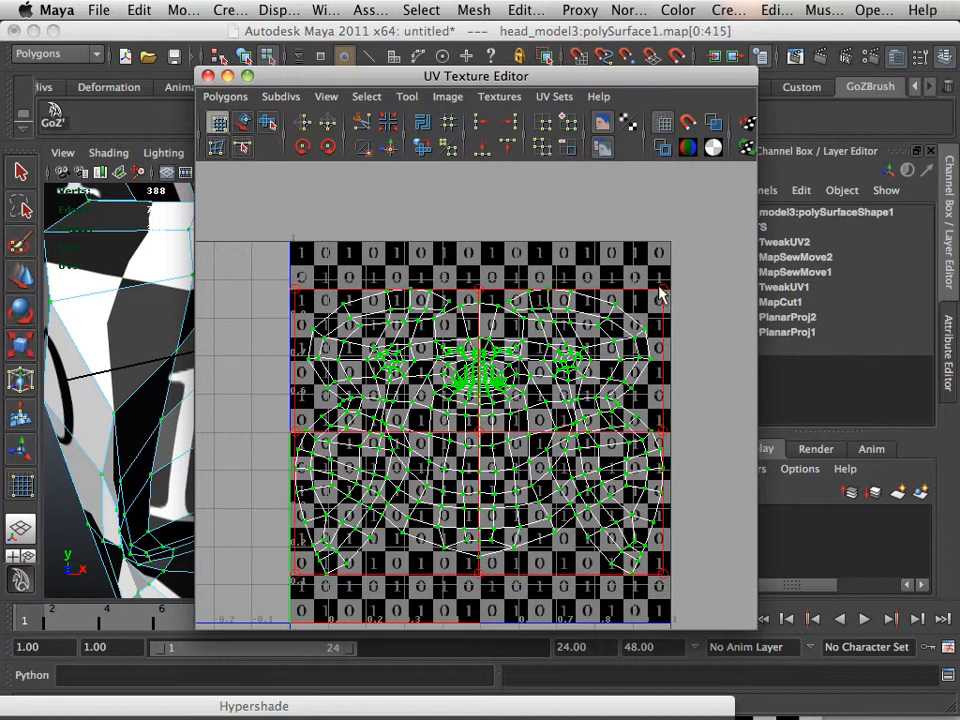
{"action": "left_click_drag", "start_coordinate": [660, 291], "coordinate": [686, 282]}
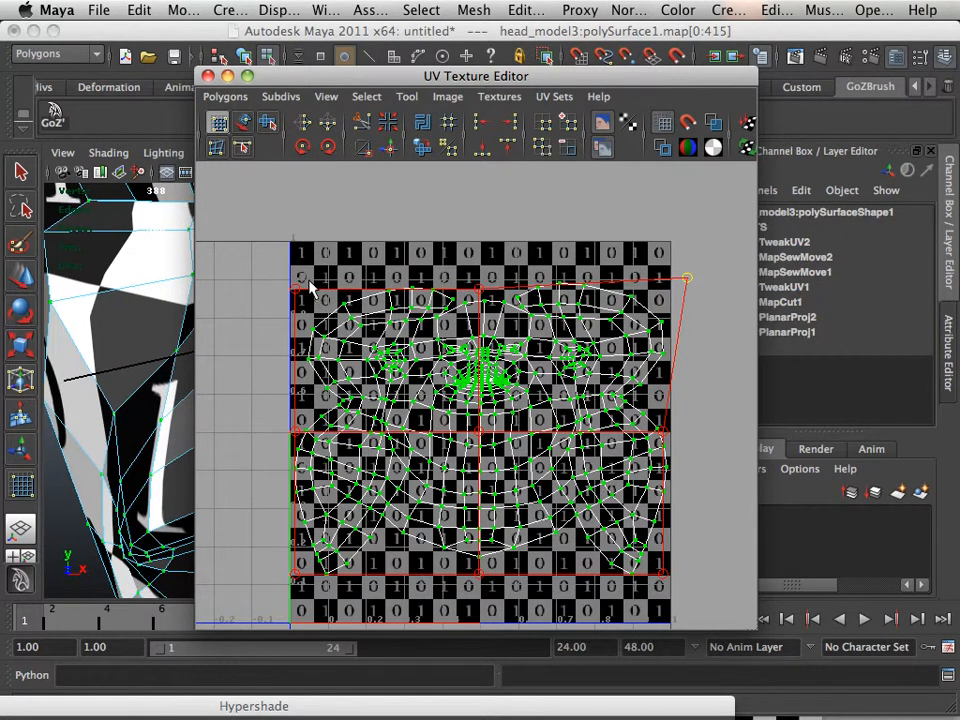
{"action": "left_click_drag", "start_coordinate": [299, 292], "coordinate": [277, 276]}
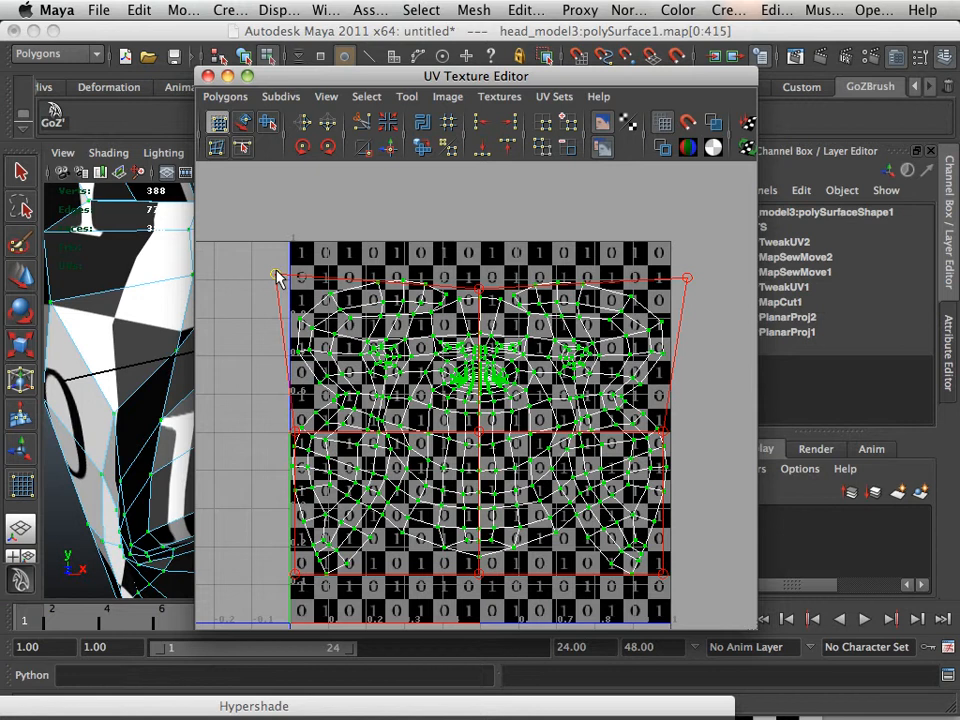
Step: Pull both lower corners of the UV lattice slightly down toward the bottom edge of the texture square
{"action": "middle_click_drag", "start_coordinate": [511, 535], "coordinate": [501, 426], "text": "alt"}
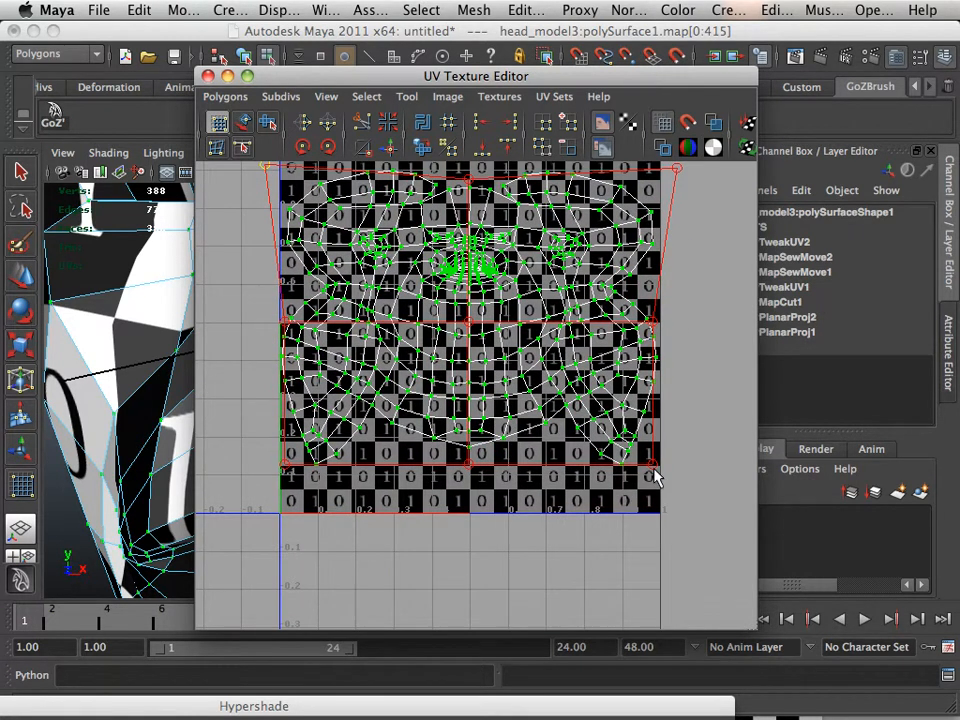
{"action": "left_click_drag", "start_coordinate": [654, 470], "coordinate": [656, 479]}
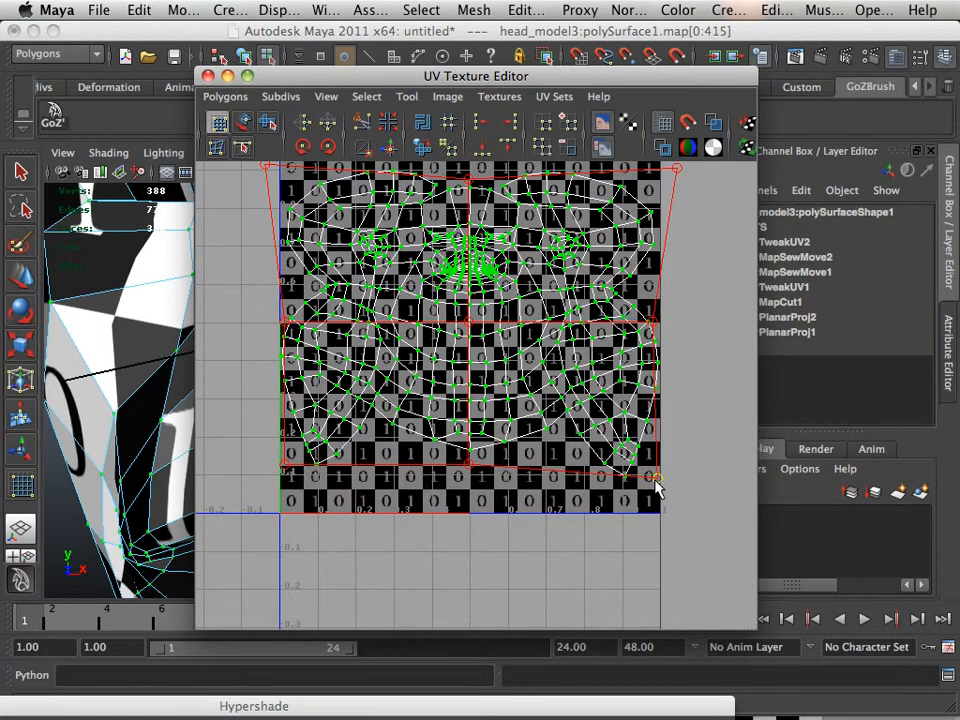
{"action": "left_click_drag", "start_coordinate": [287, 468], "coordinate": [285, 484]}
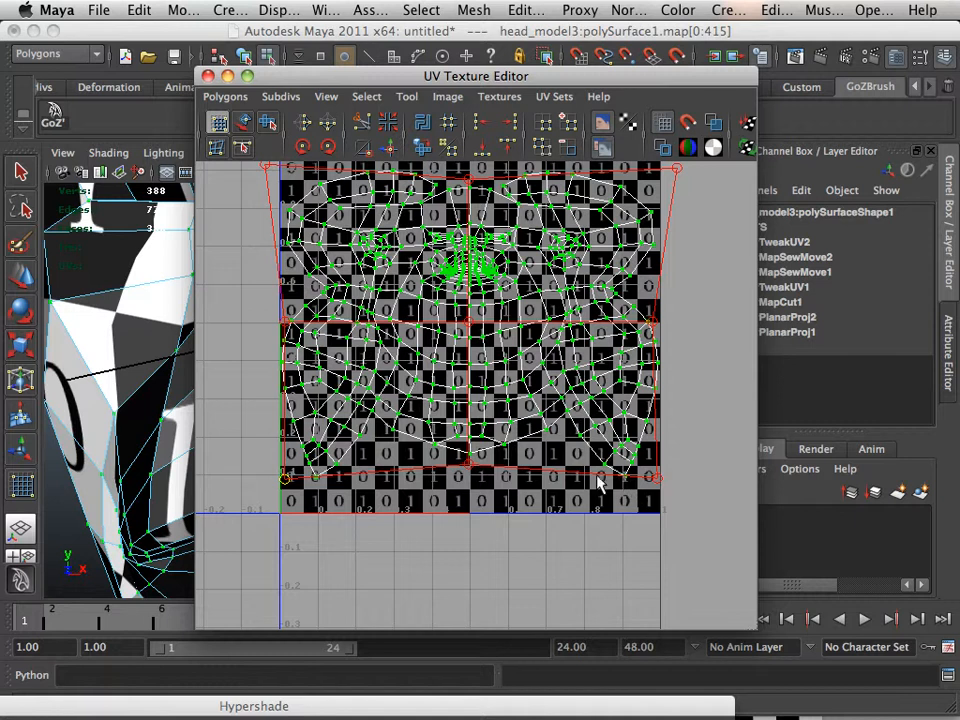
{"action": "middle_click_drag", "start_coordinate": [450, 354], "coordinate": [442, 489], "text": "alt"}
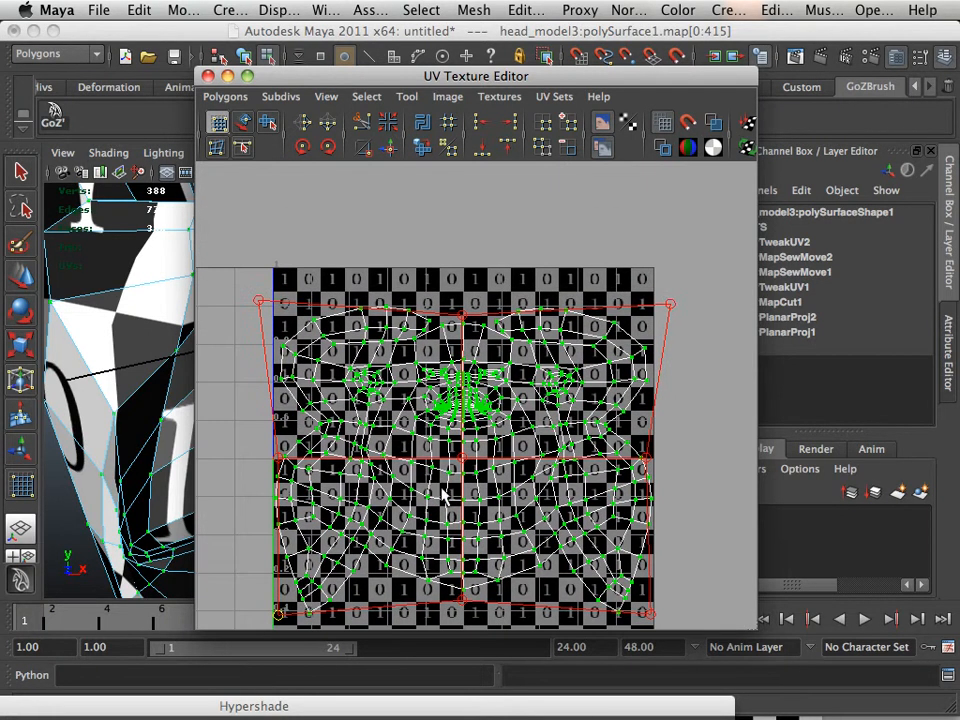
Step: Examine the checker on the back of the head and compare it with the lattice-adjusted UV layout
{"action": "right_click_drag", "start_coordinate": [442, 489], "coordinate": [487, 523], "text": "alt"}
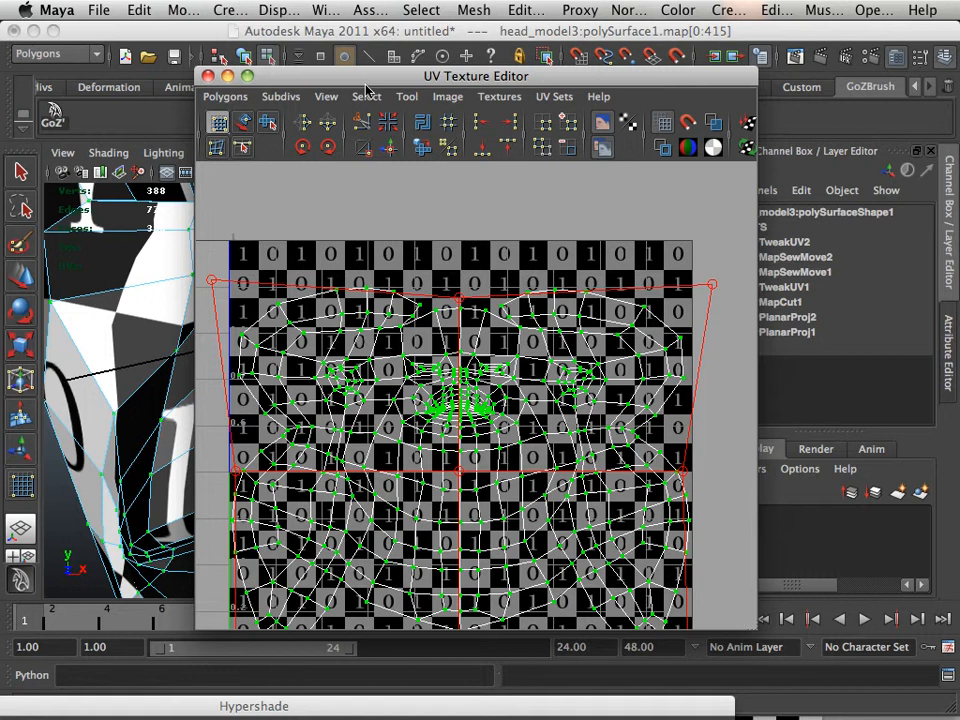
{"action": "right_click_drag", "start_coordinate": [432, 306], "coordinate": [509, 352], "text": "alt"}
{"action": "middle_click_drag", "start_coordinate": [509, 352], "coordinate": [534, 262], "text": "alt"}
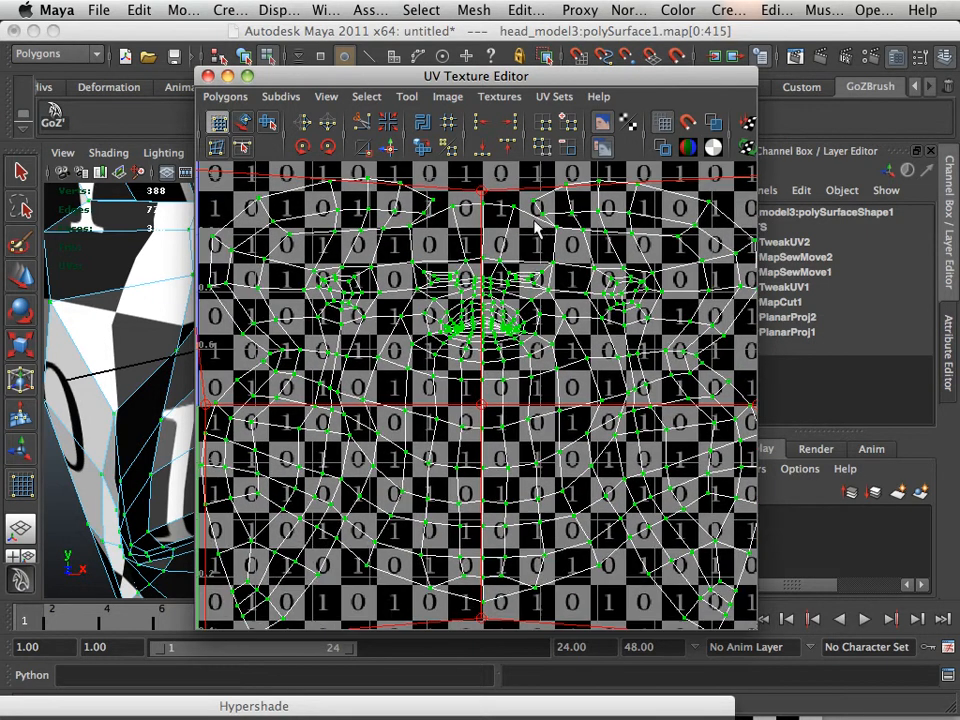
{"action": "left_click_drag", "start_coordinate": [388, 82], "coordinate": [655, 173]}
{"action": "right_click_drag", "start_coordinate": [245, 357], "coordinate": [150, 347], "text": "alt"}
{"action": "left_click_drag", "start_coordinate": [150, 347], "coordinate": [422, 458], "text": "alt"}
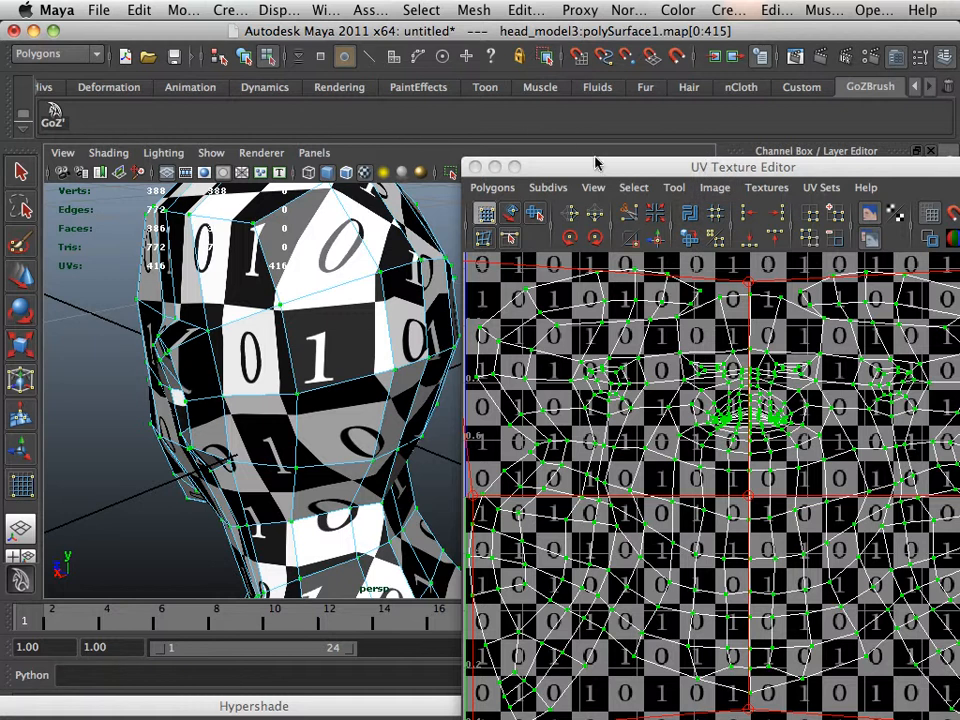
Step: Close and reopen the UV Texture Editor and clear the selection of the head's UVs
{"action": "left_click_drag", "start_coordinate": [597, 164], "coordinate": [328, 69]}
{"action": "left_click", "coordinate": [202, 72]}
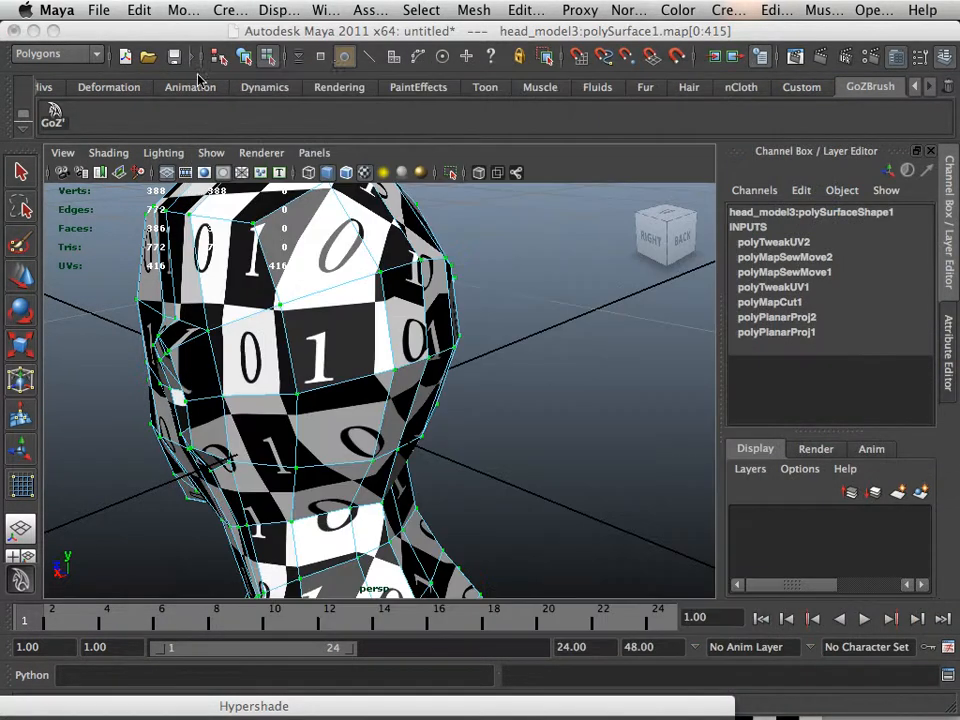
{"action": "left_click", "coordinate": [326, 12]}
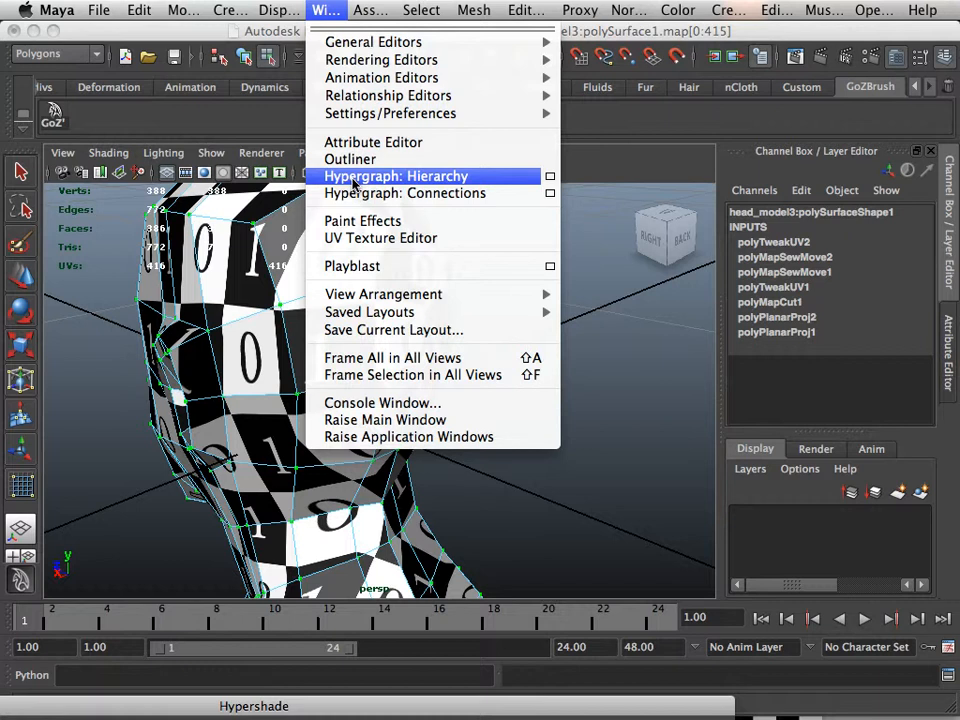
{"action": "left_click", "coordinate": [350, 238]}
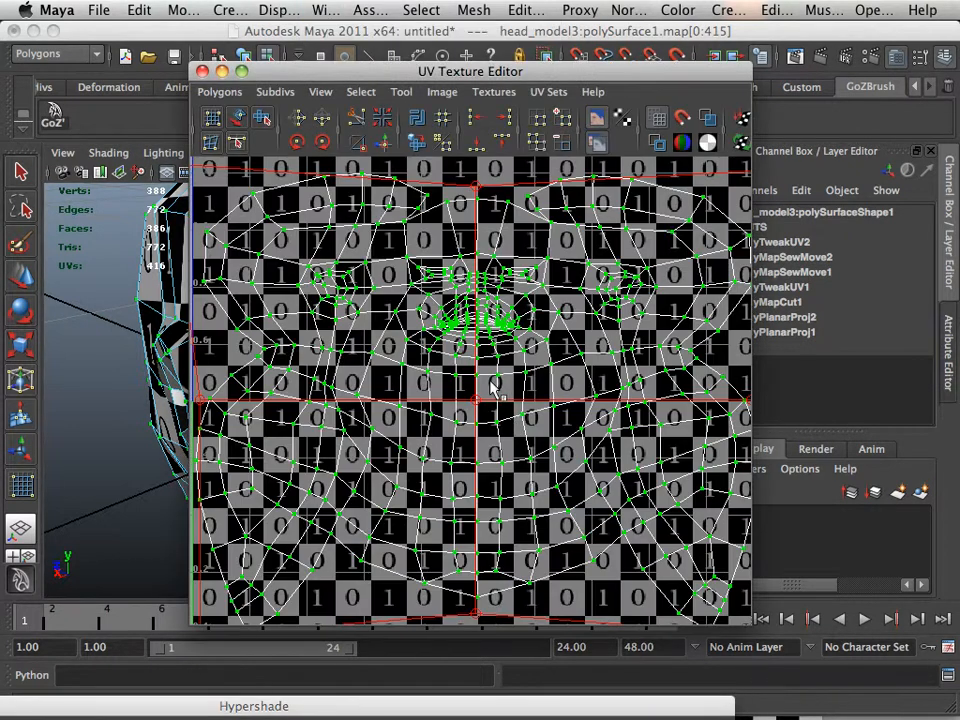
{"action": "scroll", "coordinate": [296, 332], "scroll_direction": "down", "scroll_amount": 3}
{"action": "left_click", "coordinate": [392, 230]}
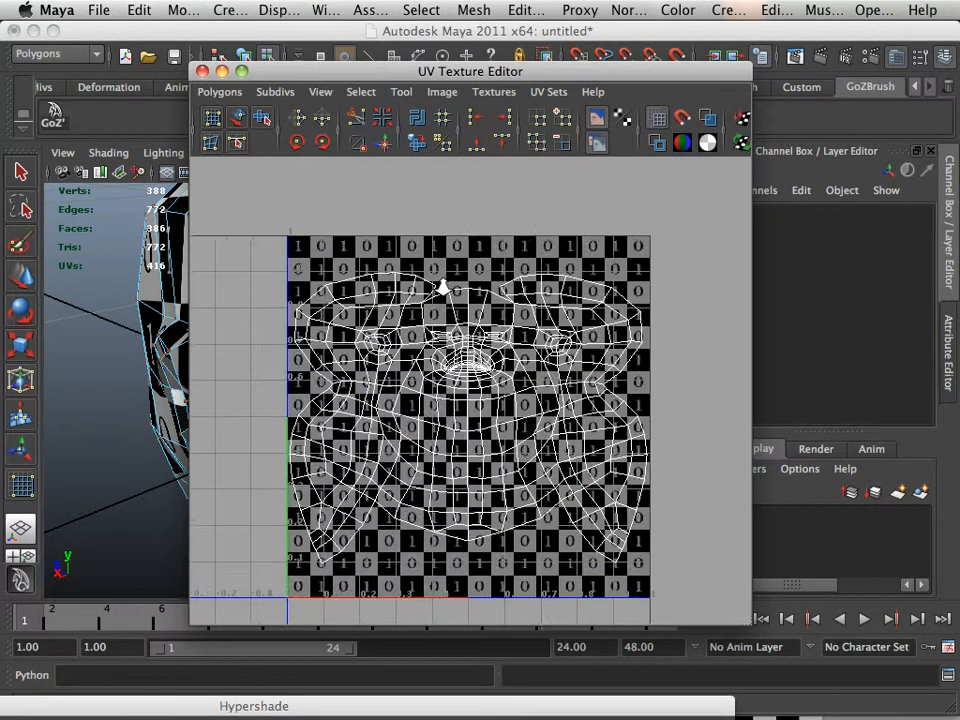
Step: Examine the UV layout around the mouth, nose and eyes for overlapping or crowded areas
{"action": "scroll", "coordinate": [443, 288], "scroll_direction": "up", "scroll_amount": 4}
{"action": "scroll", "coordinate": [556, 363], "scroll_direction": "down", "scroll_amount": 1}
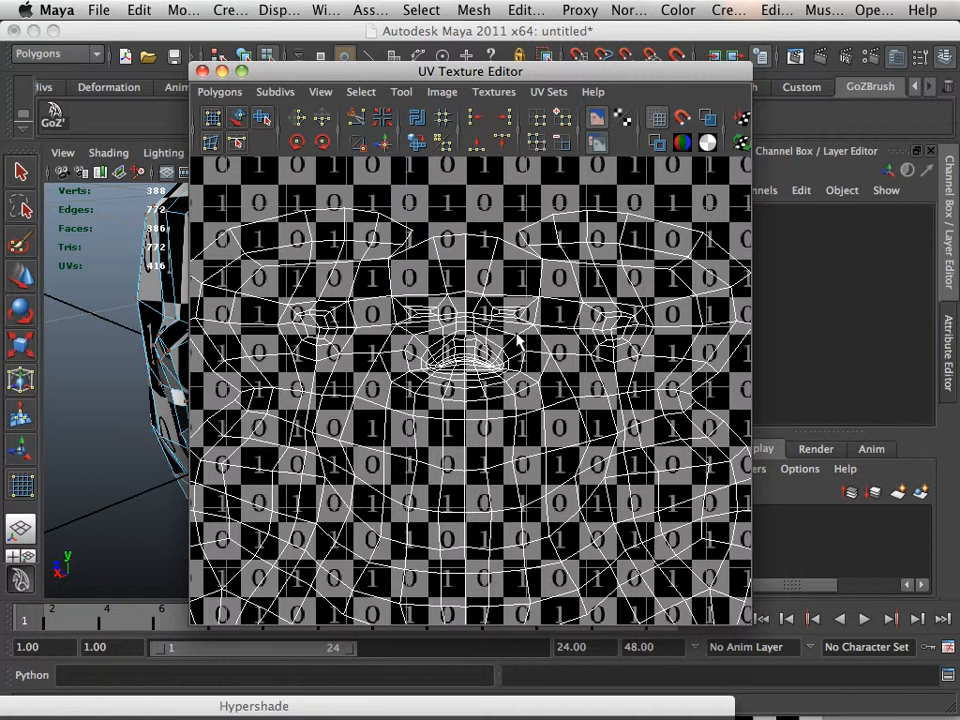
{"action": "right_click_drag", "start_coordinate": [518, 340], "coordinate": [478, 334]}
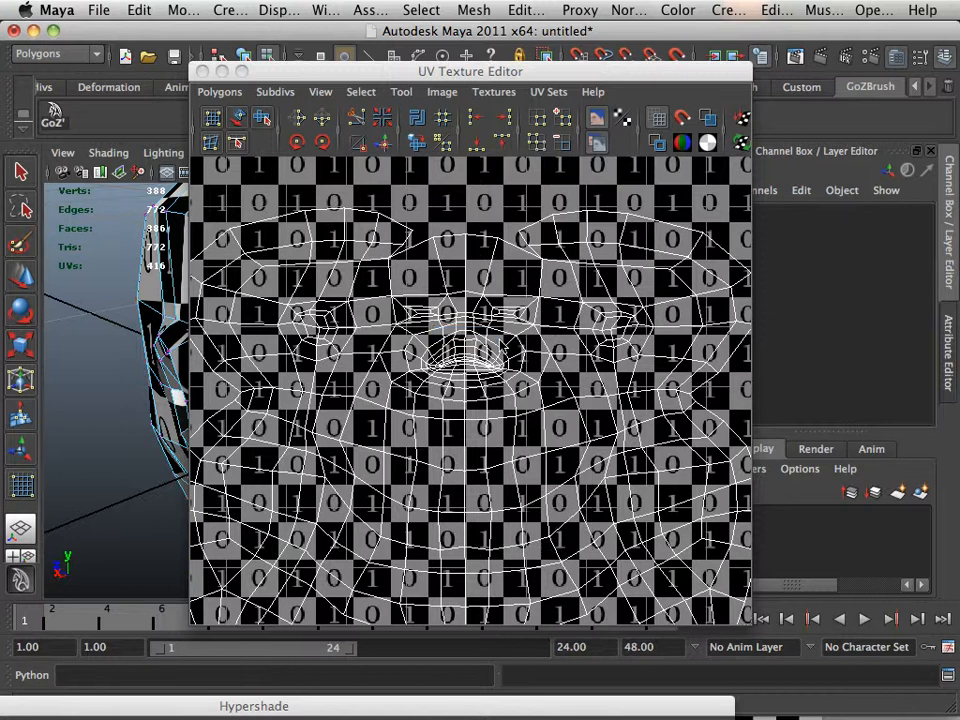
{"action": "scroll", "coordinate": [540, 362], "scroll_direction": "up", "scroll_amount": 3}
{"action": "scroll", "coordinate": [540, 365], "scroll_direction": "up", "scroll_amount": 4}
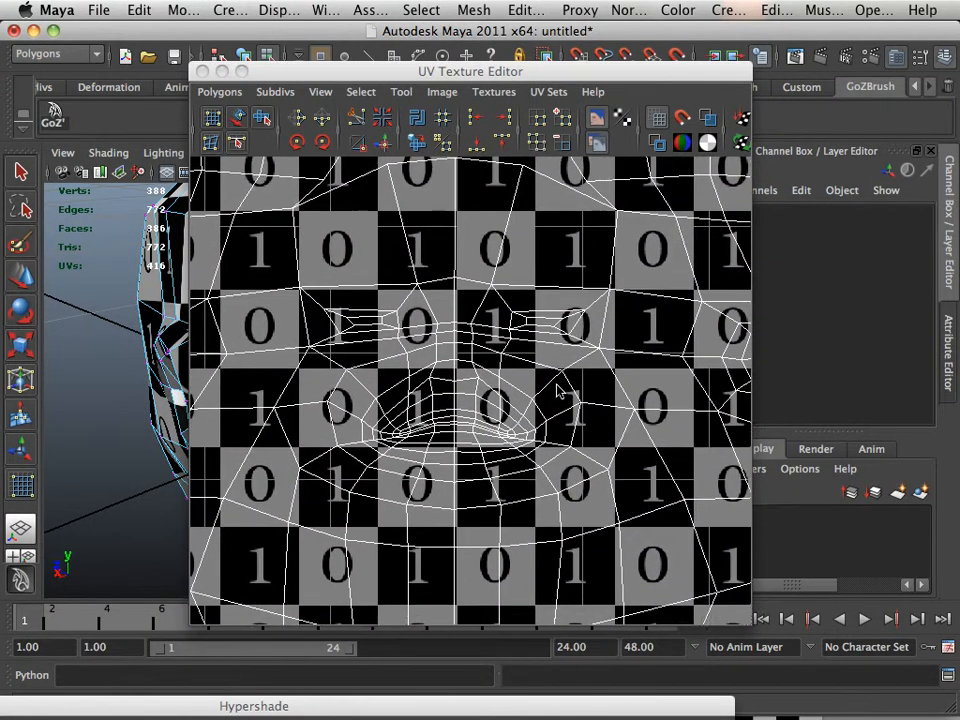
{"action": "scroll", "coordinate": [681, 514], "scroll_direction": "up", "scroll_amount": 5}
{"action": "scroll", "coordinate": [606, 520], "scroll_direction": "up", "scroll_amount": 2}
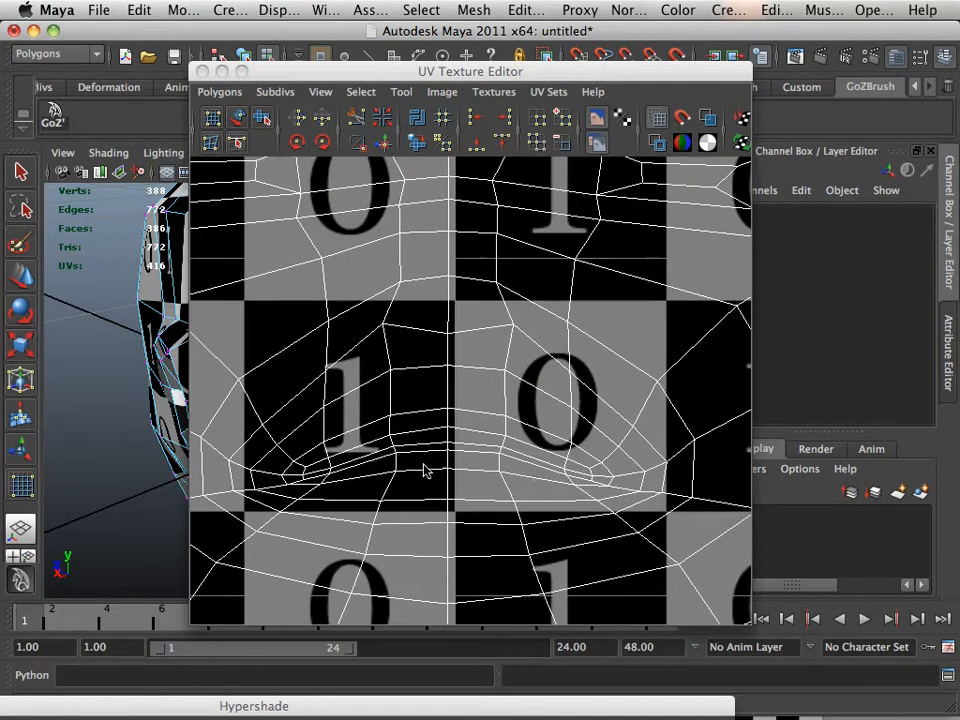
{"action": "scroll", "coordinate": [347, 399], "scroll_direction": "down", "scroll_amount": 6}
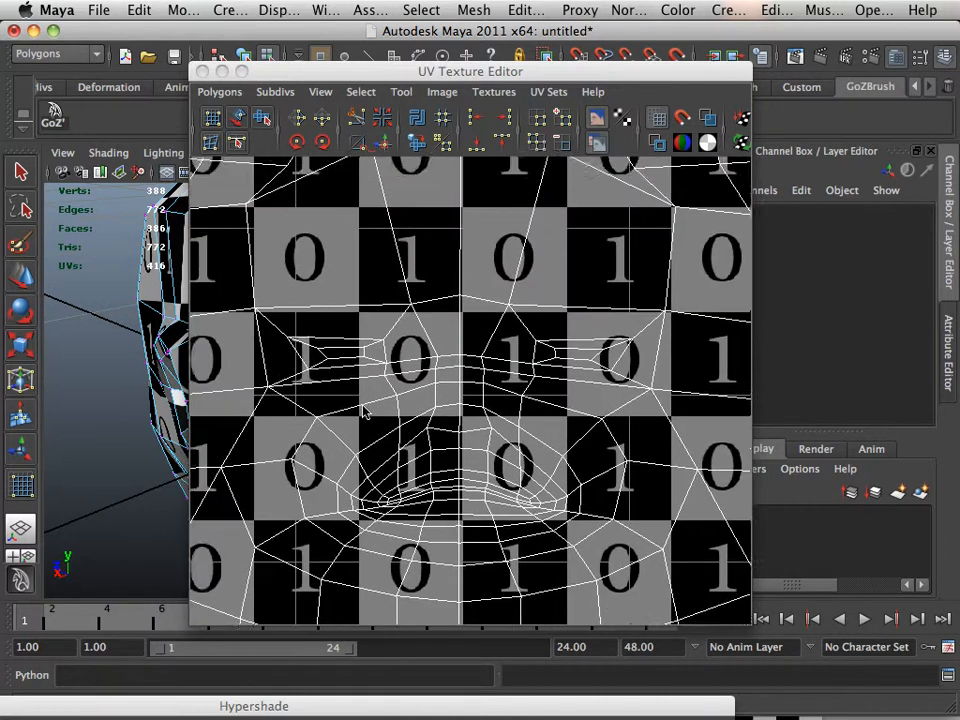
{"action": "middle_click_drag", "start_coordinate": [489, 402], "coordinate": [466, 413], "text": "alt"}
{"action": "scroll", "coordinate": [387, 399], "scroll_direction": "down", "scroll_amount": 5}
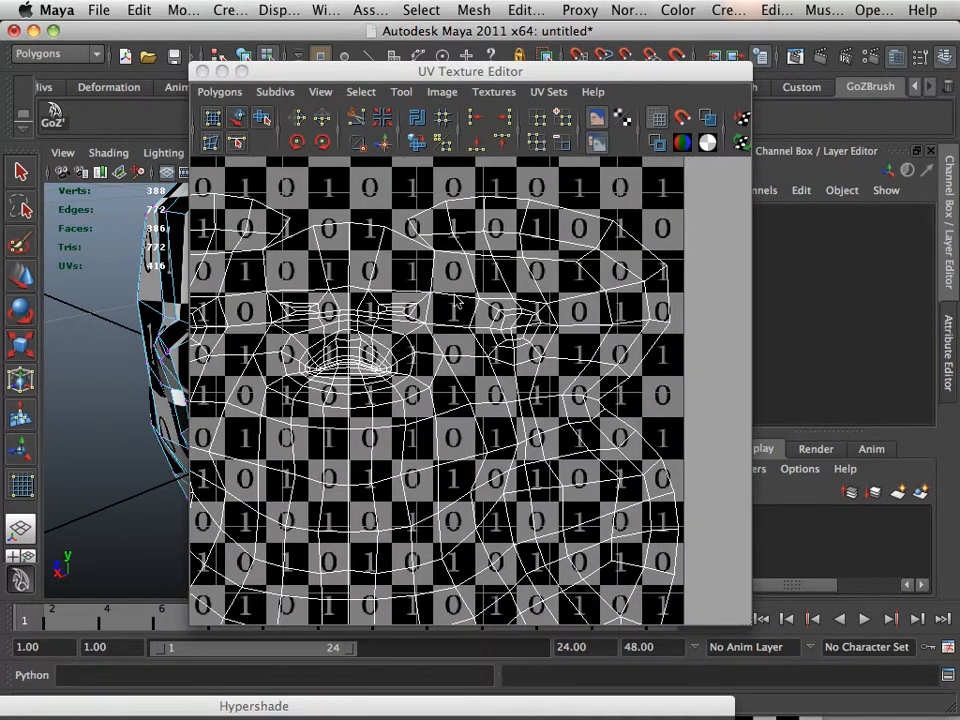
{"action": "mouse_move", "coordinate": [455, 298]}
{"action": "middle_mouse_down", "text": "alt"}
{"action": "mouse_move", "coordinate": [551, 295]}
{"action": "mouse_move", "coordinate": [562, 266]}
{"action": "middle_mouse_up", "text": "alt"}
{"action": "middle_click_drag", "start_coordinate": [481, 220], "coordinate": [504, 294], "text": "alt"}
{"action": "right_click_drag", "start_coordinate": [504, 294], "coordinate": [425, 270], "text": "alt"}
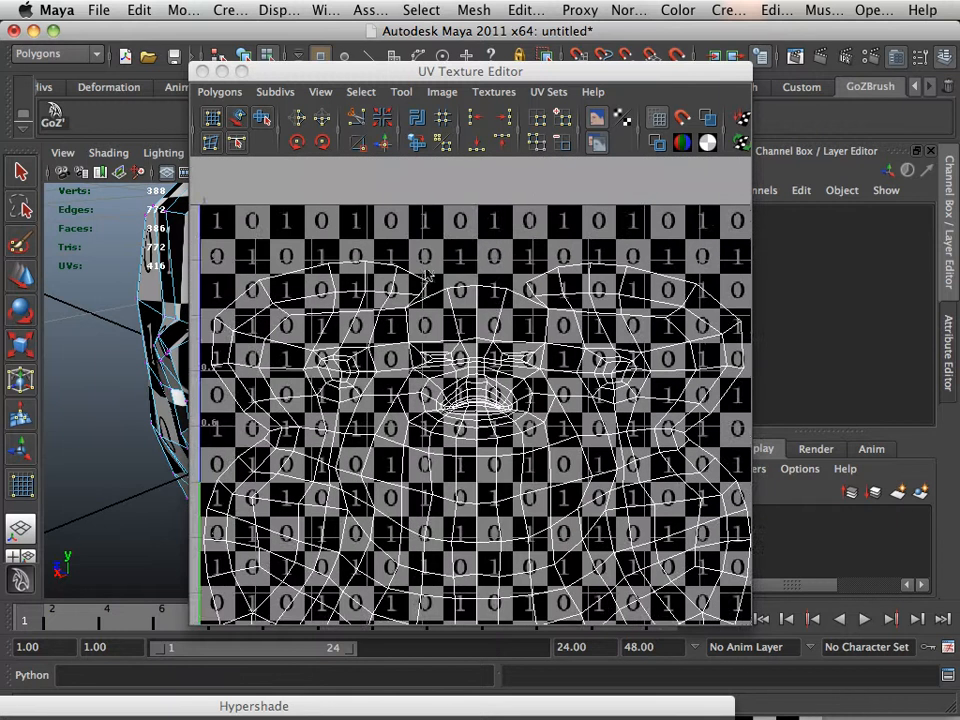
Step: Select the UVs across both upper lobes and the forehead of the layout, unfold them and clear the selection
{"action": "right_click_drag", "start_coordinate": [344, 274], "coordinate": [400, 268]}
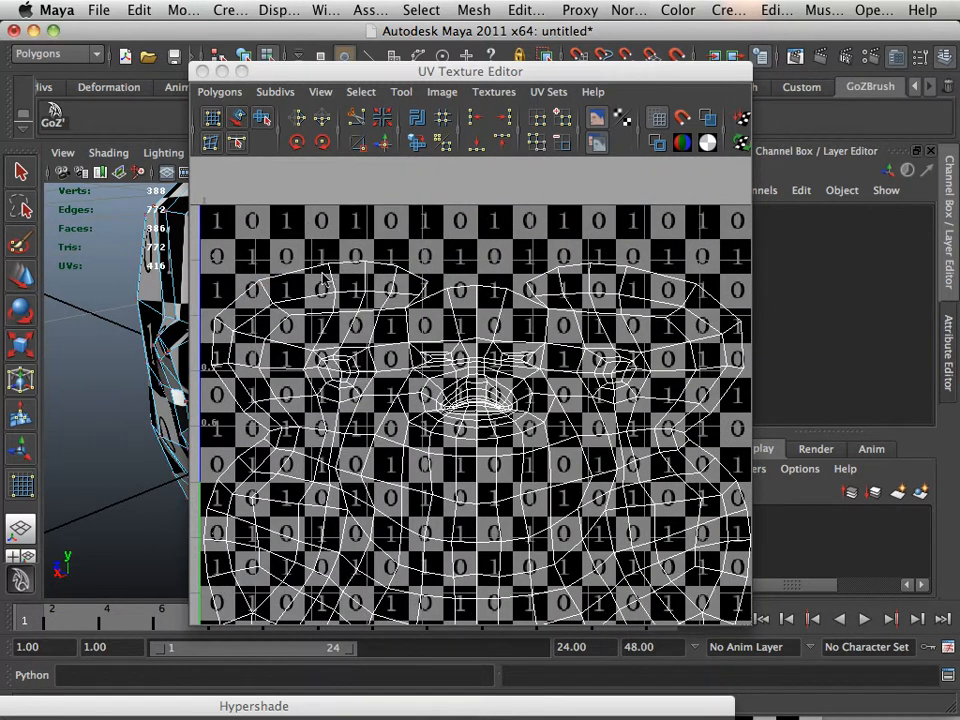
{"action": "left_click_drag", "start_coordinate": [240, 252], "coordinate": [697, 335]}
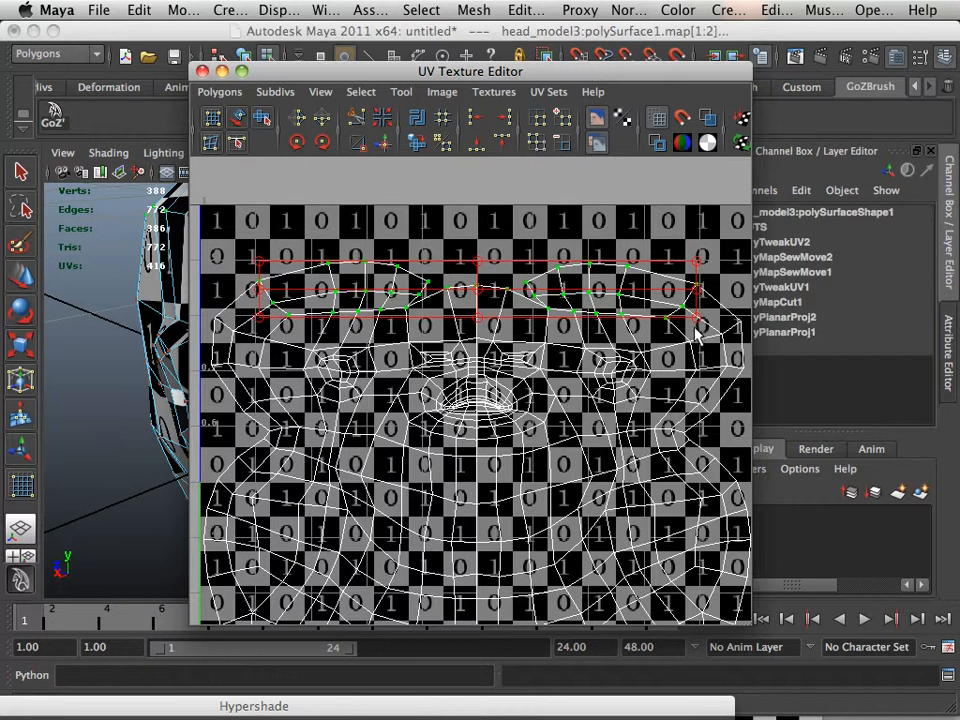
{"action": "left_click", "coordinate": [418, 146]}
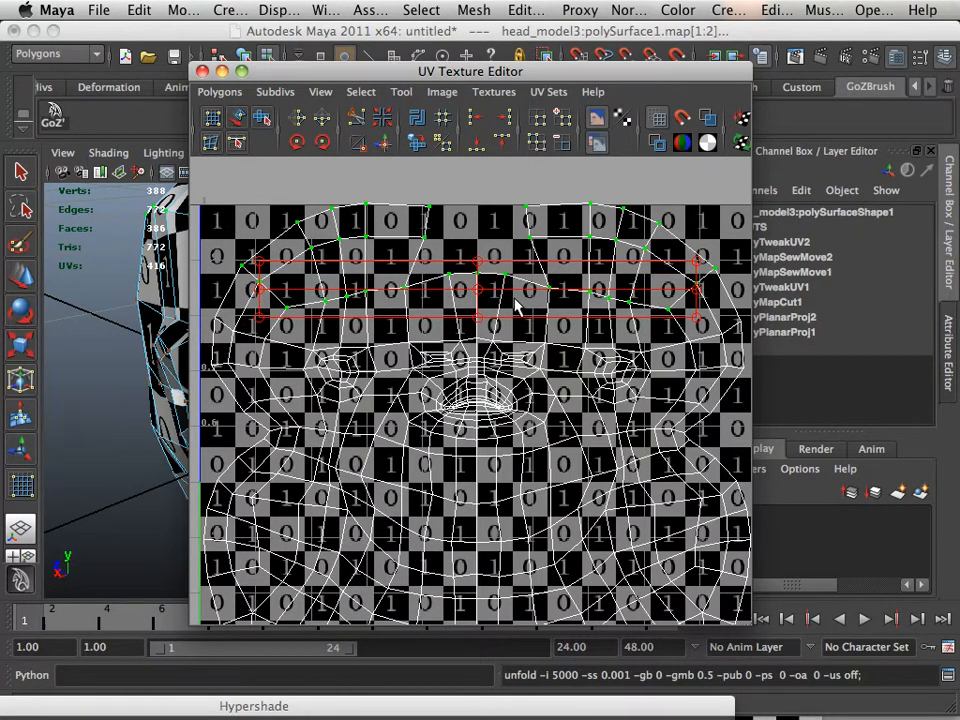
{"action": "key", "text": "w"}
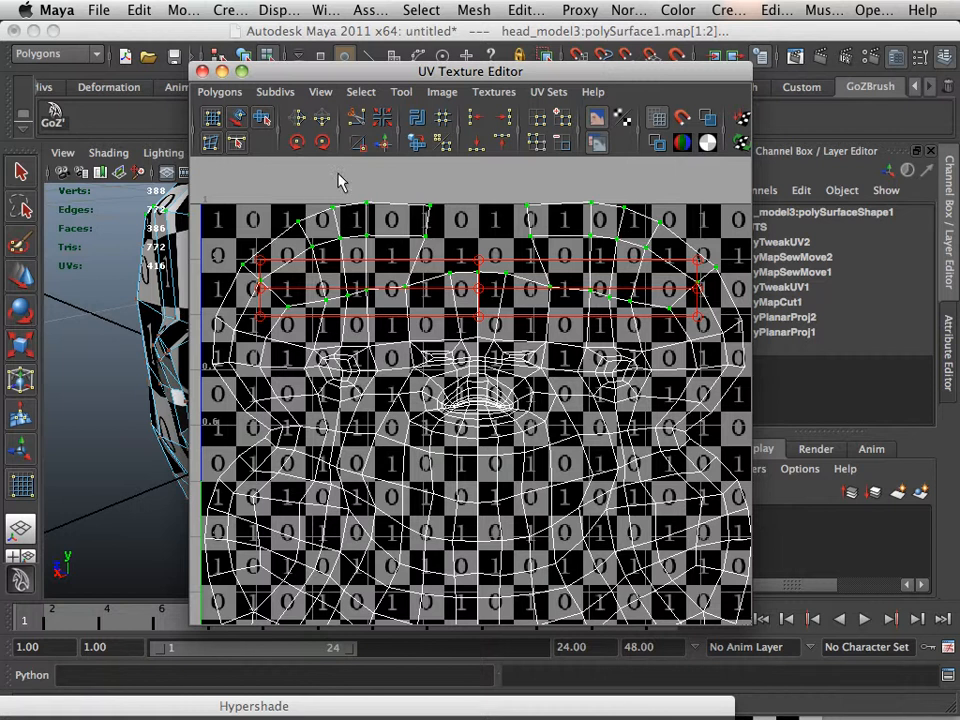
{"action": "scroll", "coordinate": [545, 415], "scroll_direction": "down", "scroll_amount": 5}
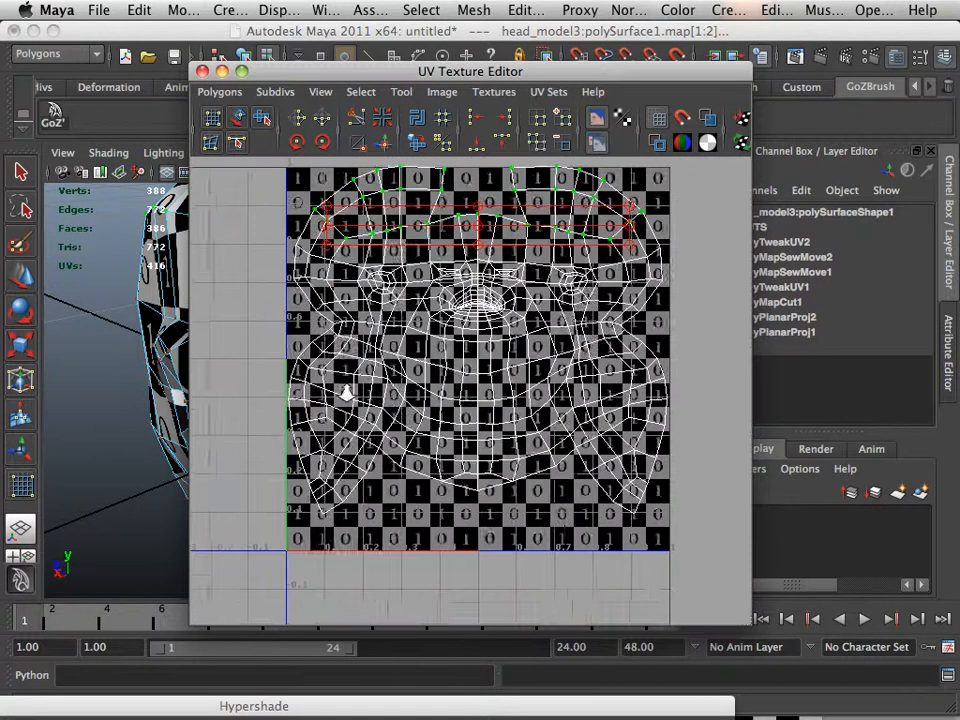
{"action": "left_click", "coordinate": [462, 550]}
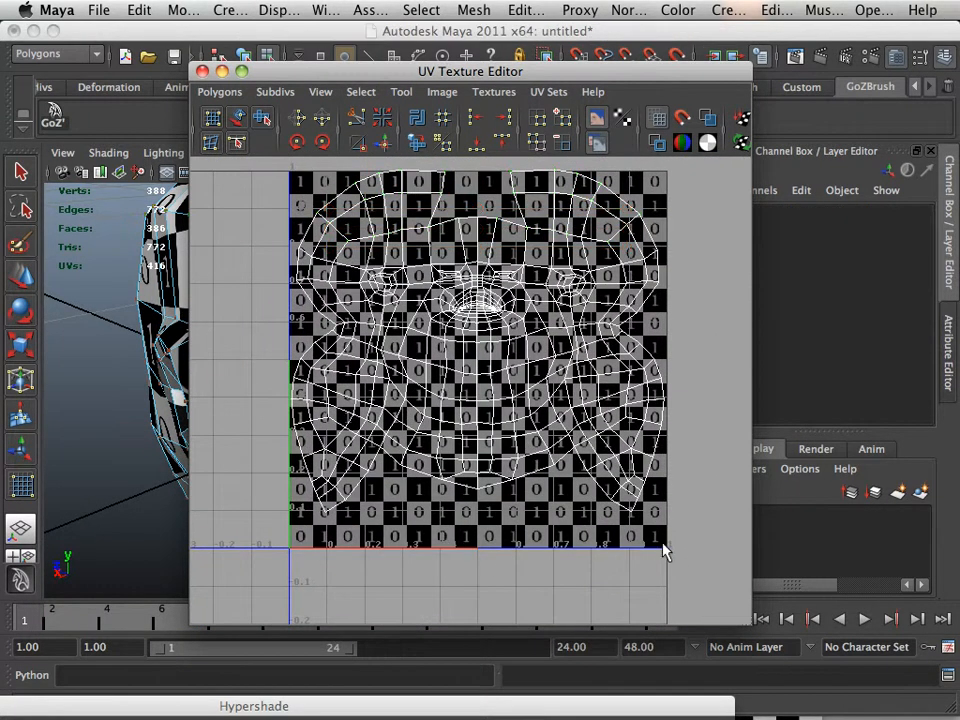
Step: Select the UVs along the lower part of the head's layout and unfold them
{"action": "left_click_drag", "start_coordinate": [665, 550], "coordinate": [266, 437]}
{"action": "scroll", "coordinate": [322, 440], "scroll_direction": "up", "scroll_amount": 1}
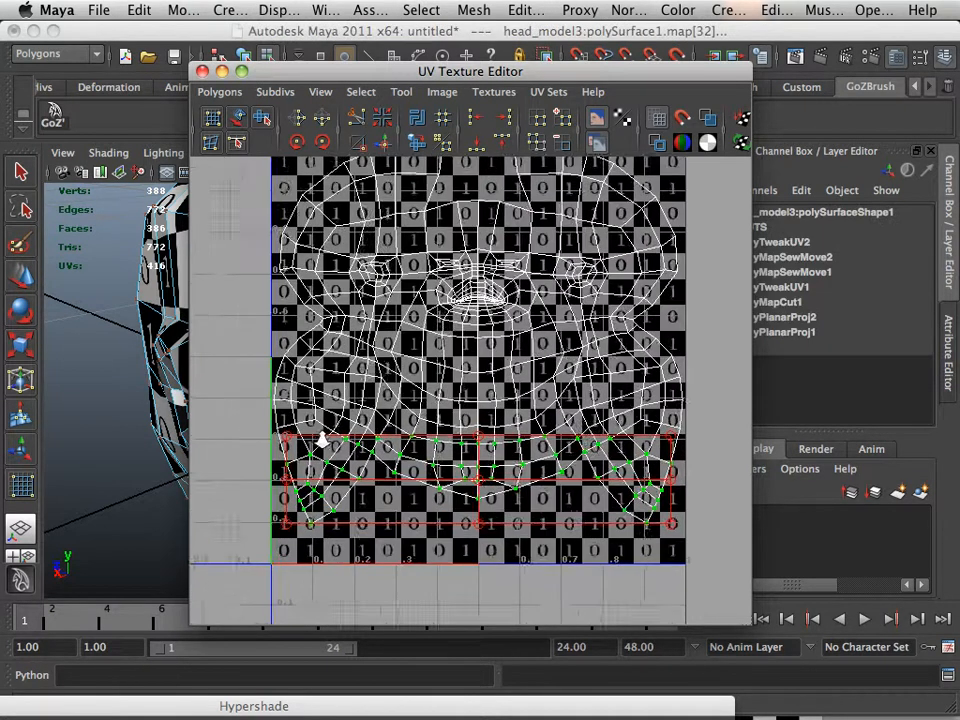
{"action": "scroll", "coordinate": [322, 440], "scroll_direction": "up", "scroll_amount": 1}
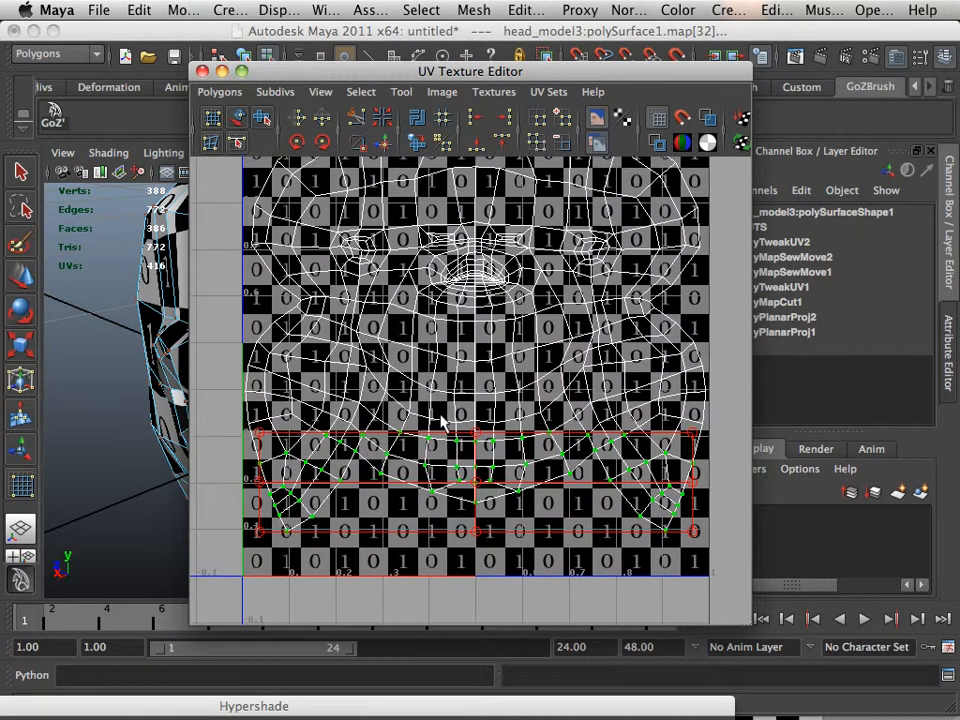
{"action": "left_click", "coordinate": [430, 145]}
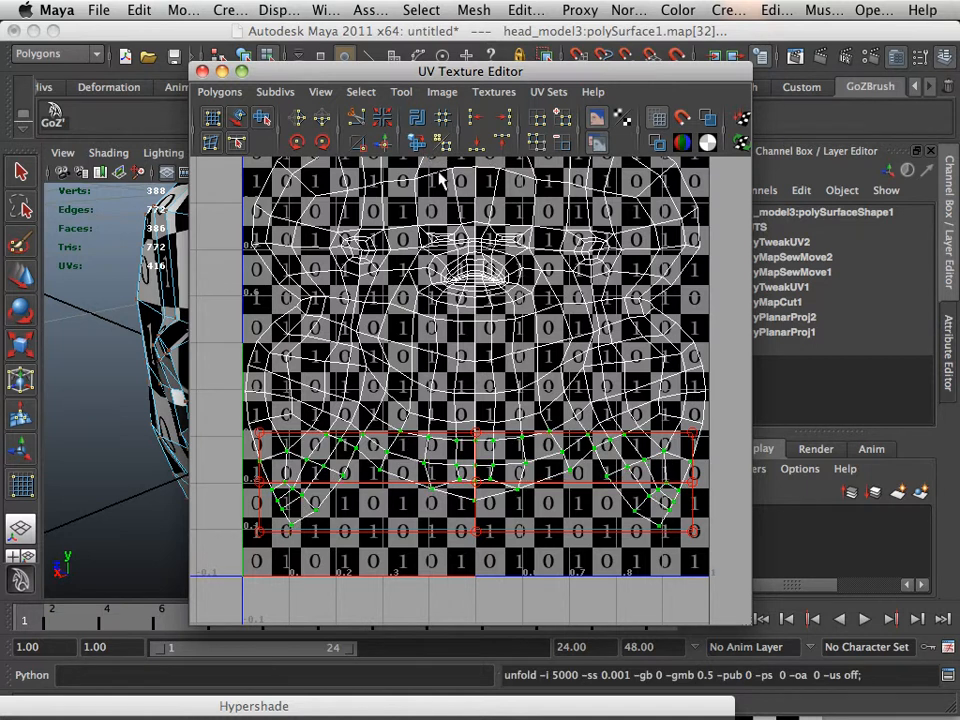
Step: Select the central UVs from the forehead down to below the mouth, unfold them and clear the selection
{"action": "middle_click_drag", "start_coordinate": [469, 310], "coordinate": [483, 423], "text": "alt"}
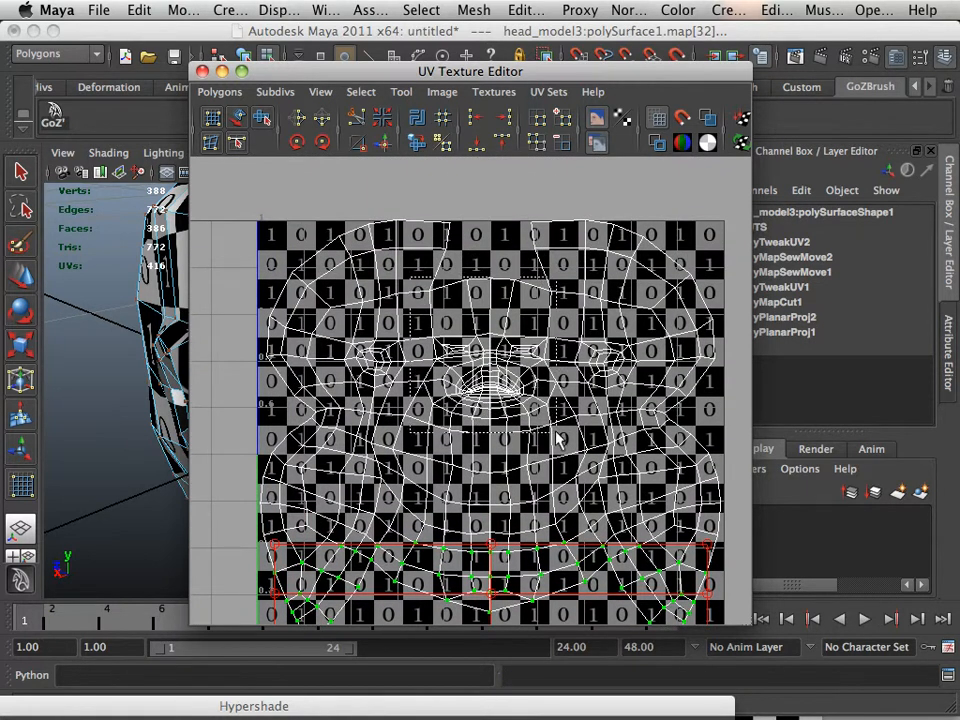
{"action": "left_click_drag", "start_coordinate": [572, 439], "coordinate": [567, 437]}
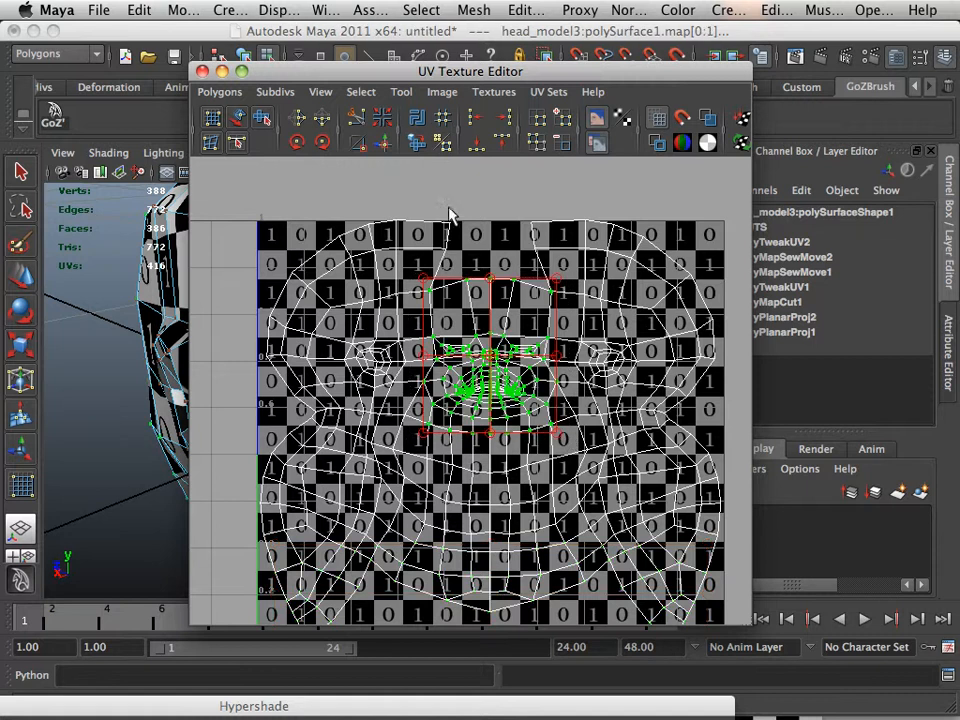
{"action": "left_click", "coordinate": [414, 147]}
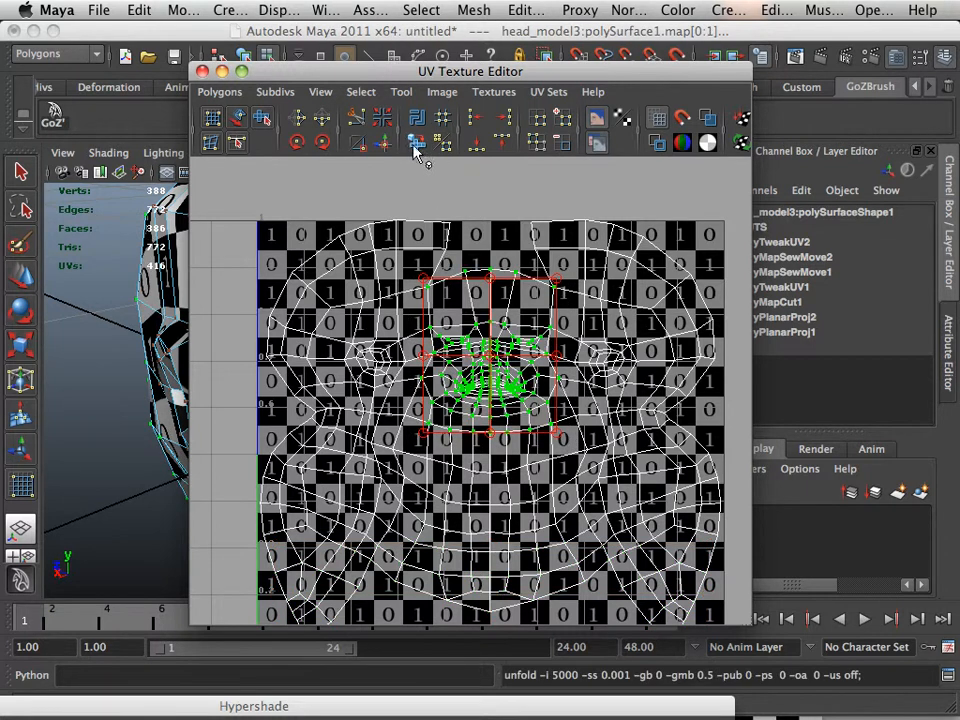
{"action": "left_click", "coordinate": [467, 330]}
Step: Inspect the unfolded UVs of the whole layout, then closely around the nose and mouth
{"action": "middle_click_drag", "start_coordinate": [467, 339], "coordinate": [447, 273], "text": "alt"}
{"action": "right_click_drag", "start_coordinate": [447, 273], "coordinate": [418, 337], "text": "alt"}
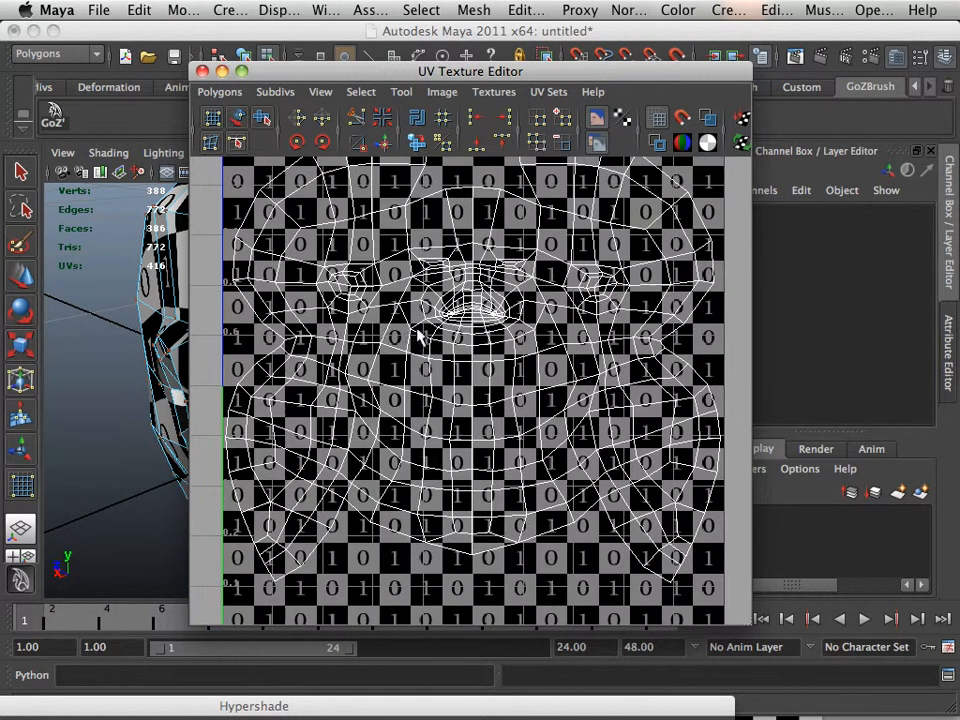
{"action": "middle_click_drag", "start_coordinate": [417, 327], "coordinate": [395, 348], "text": "alt"}
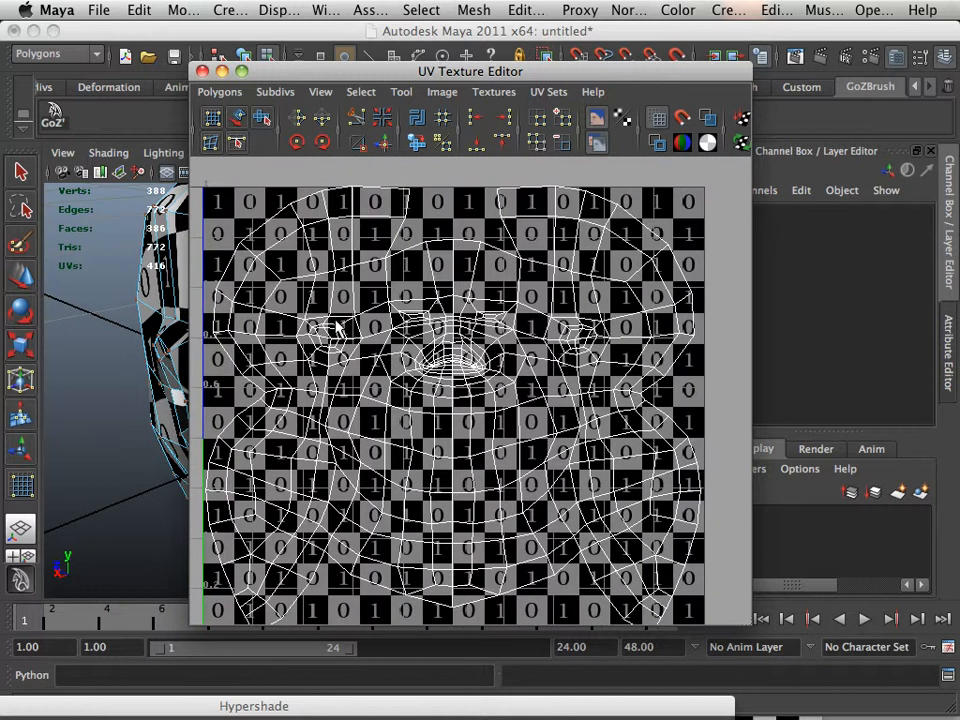
{"action": "right_click_drag", "start_coordinate": [410, 338], "coordinate": [647, 456], "text": "alt"}
{"action": "mouse_move", "coordinate": [524, 394]}
{"action": "middle_mouse_down", "text": "alt"}
{"action": "mouse_move", "coordinate": [528, 424]}
{"action": "mouse_move", "coordinate": [528, 410]}
{"action": "middle_mouse_up", "text": "alt"}
{"action": "right_click_drag", "start_coordinate": [528, 410], "coordinate": [530, 503], "text": "alt"}
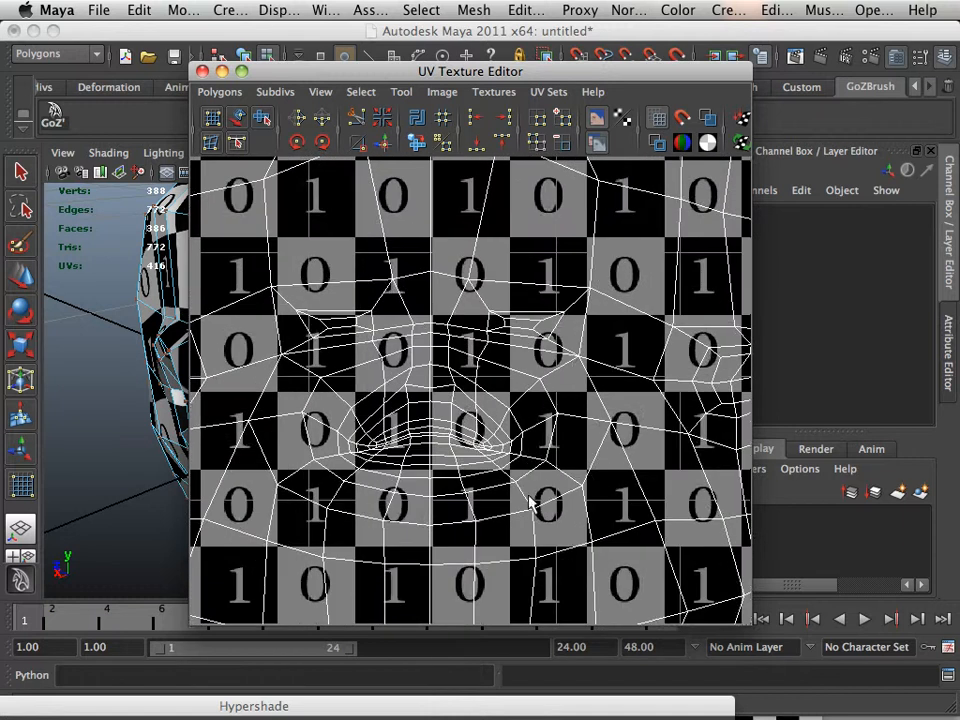
{"action": "right_click_drag", "start_coordinate": [548, 454], "coordinate": [482, 424], "text": "alt"}
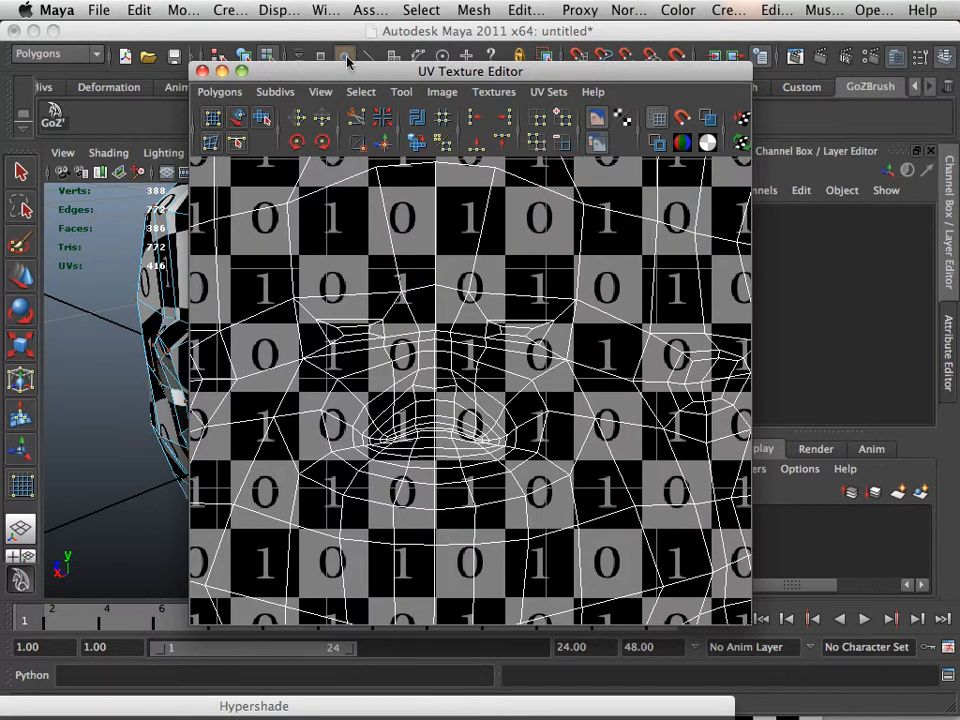
Step: Examine the checker along the seam at the back of the neck and the base of the head model
{"action": "left_click_drag", "start_coordinate": [348, 70], "coordinate": [647, 106]}
{"action": "left_click_drag", "start_coordinate": [330, 215], "coordinate": [353, 305], "text": "alt"}
{"action": "middle_click_drag", "start_coordinate": [353, 305], "coordinate": [322, 250], "text": "alt"}
{"action": "right_click_drag", "start_coordinate": [322, 250], "coordinate": [319, 257], "text": "alt"}
{"action": "left_click_drag", "start_coordinate": [319, 257], "coordinate": [303, 254], "text": "alt"}
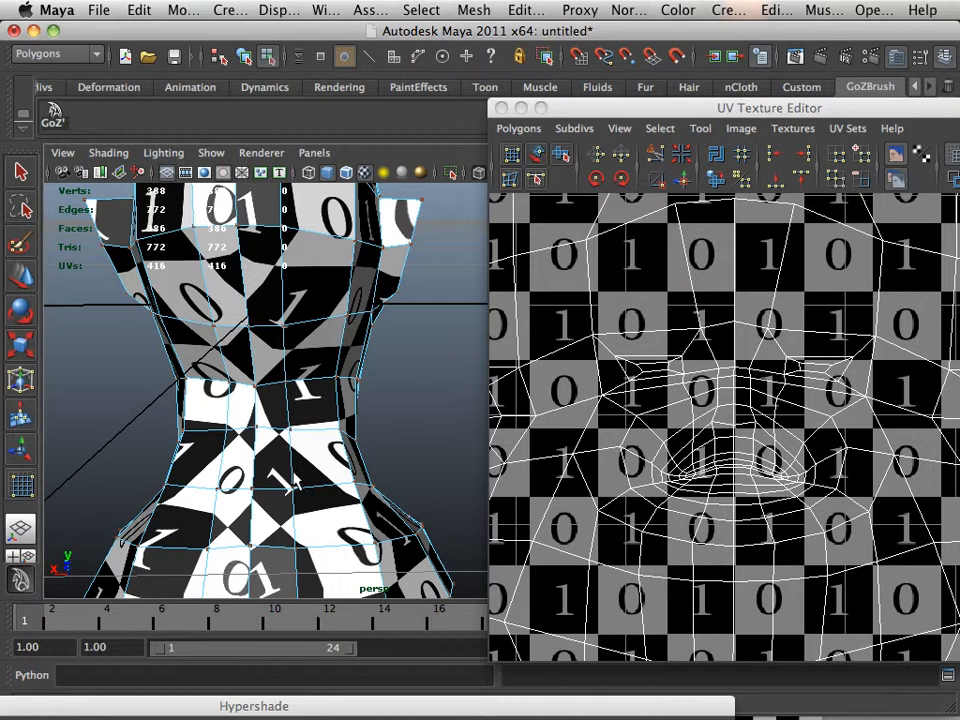
{"action": "middle_click_drag", "start_coordinate": [275, 308], "coordinate": [306, 208], "text": "alt"}
{"action": "left_click_drag", "start_coordinate": [306, 208], "coordinate": [307, 315], "text": "alt"}
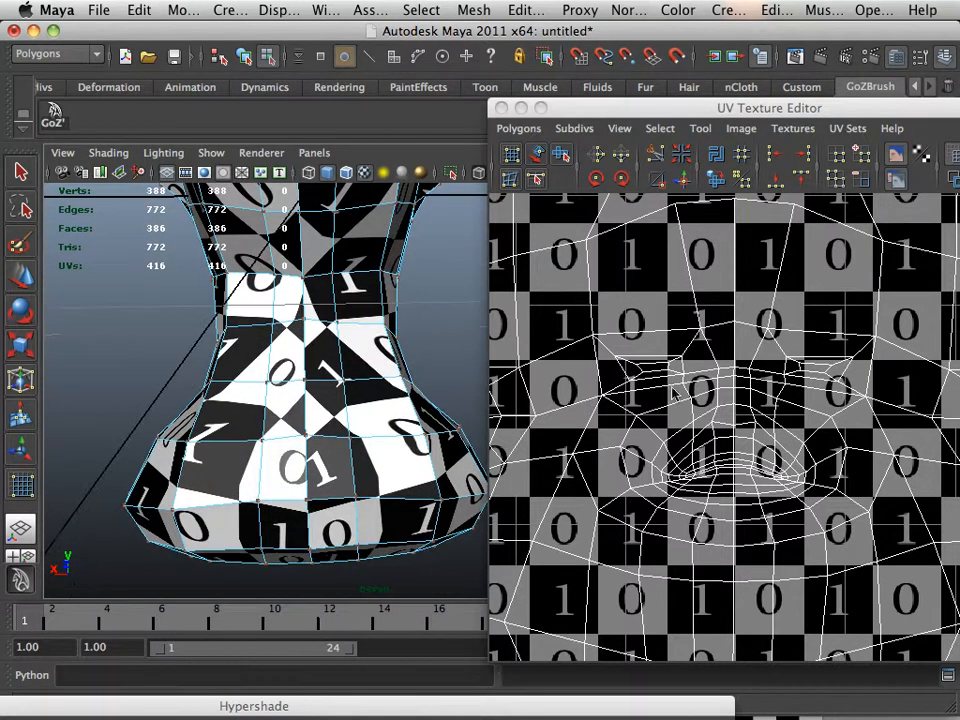
Step: Try to unfold the UVs in the left third of the head's layout
{"action": "right_click_drag", "start_coordinate": [840, 403], "coordinate": [535, 290], "text": "alt"}
{"action": "left_click_drag", "start_coordinate": [519, 258], "coordinate": [662, 572]}
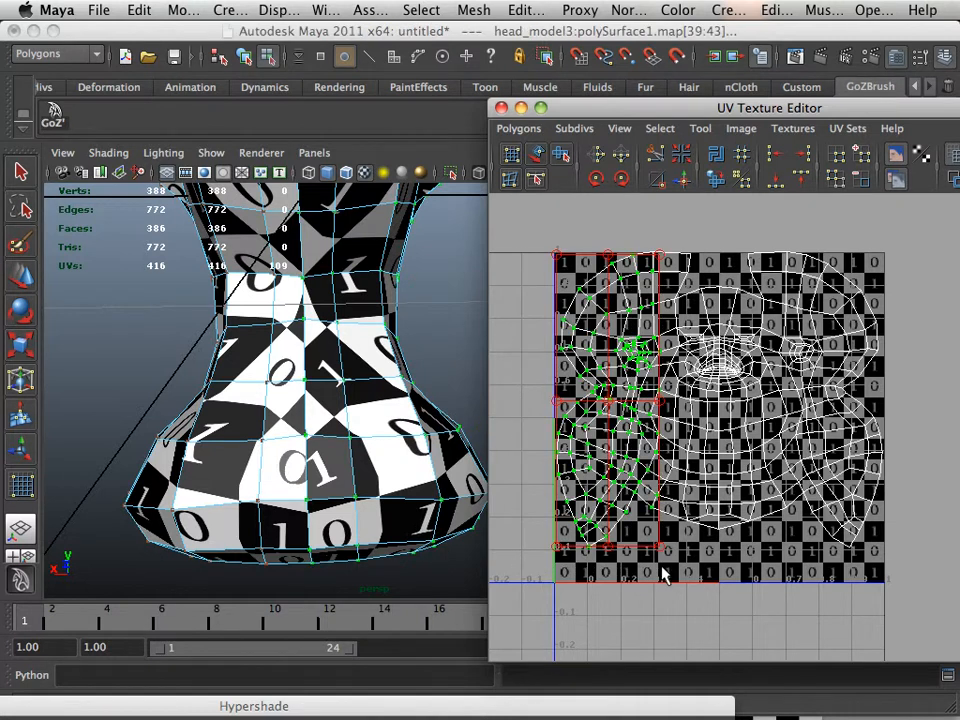
{"action": "left_click", "coordinate": [713, 178]}
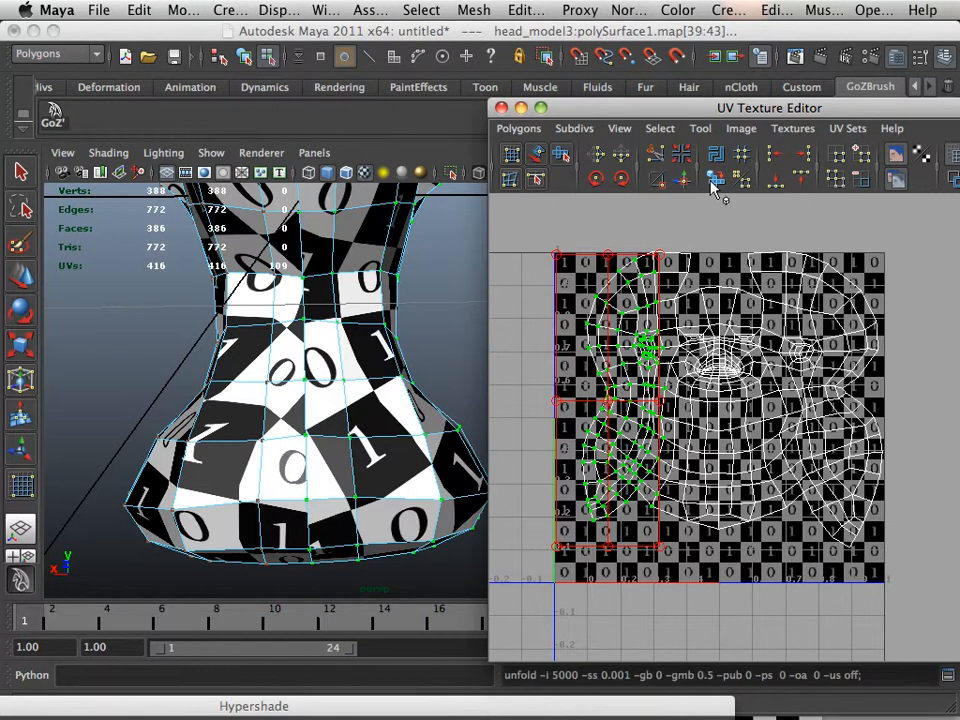
{"action": "key", "text": "ctrl+z"}
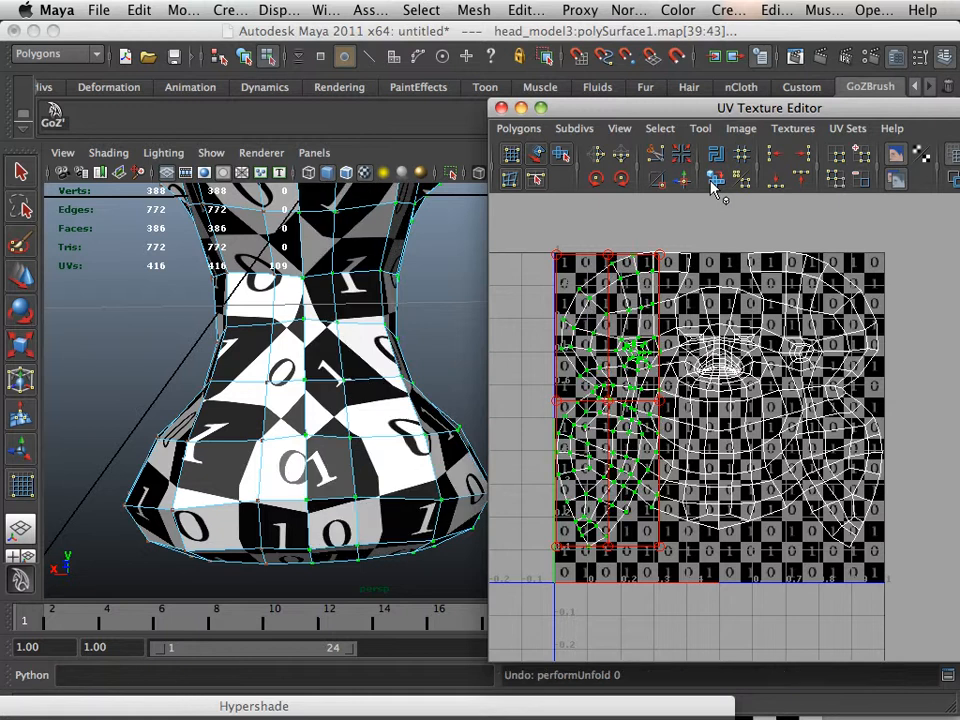
Step: Try unfolding the left and right outer thirds of the head's UV layout separately, undoing each attempt
{"action": "left_click", "coordinate": [712, 180]}
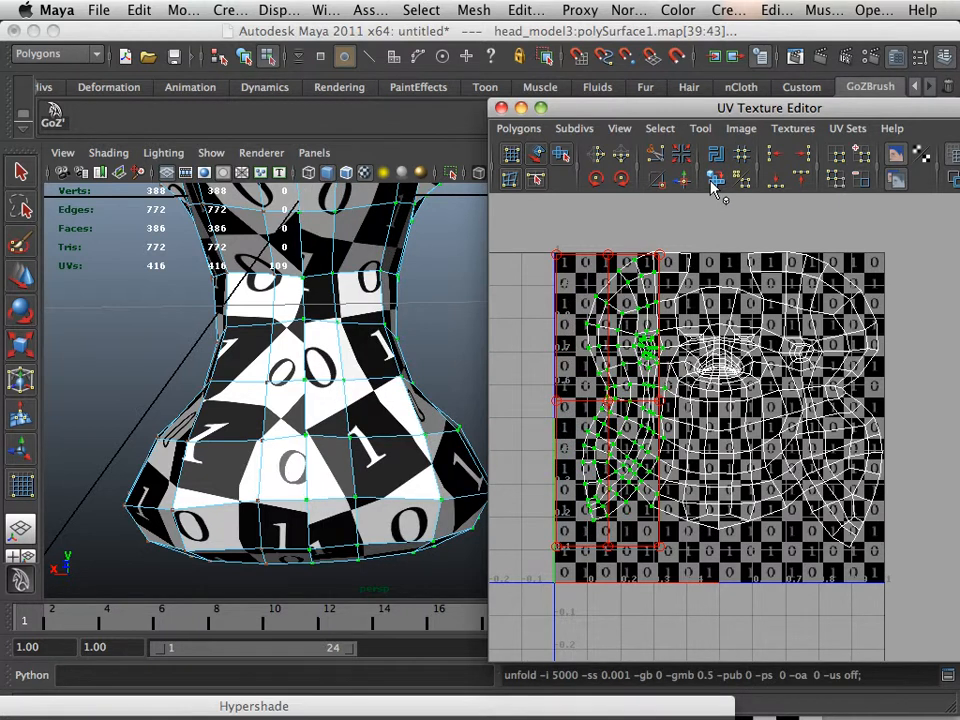
{"action": "key", "text": "ctrl+z"}
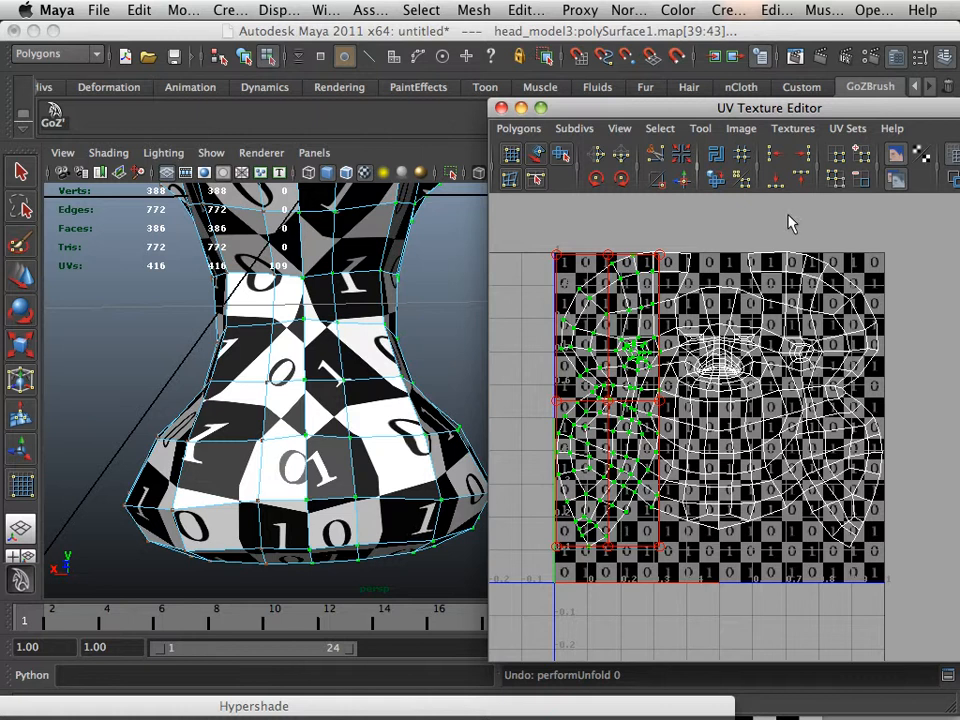
{"action": "left_click_drag", "start_coordinate": [743, 222], "coordinate": [894, 593]}
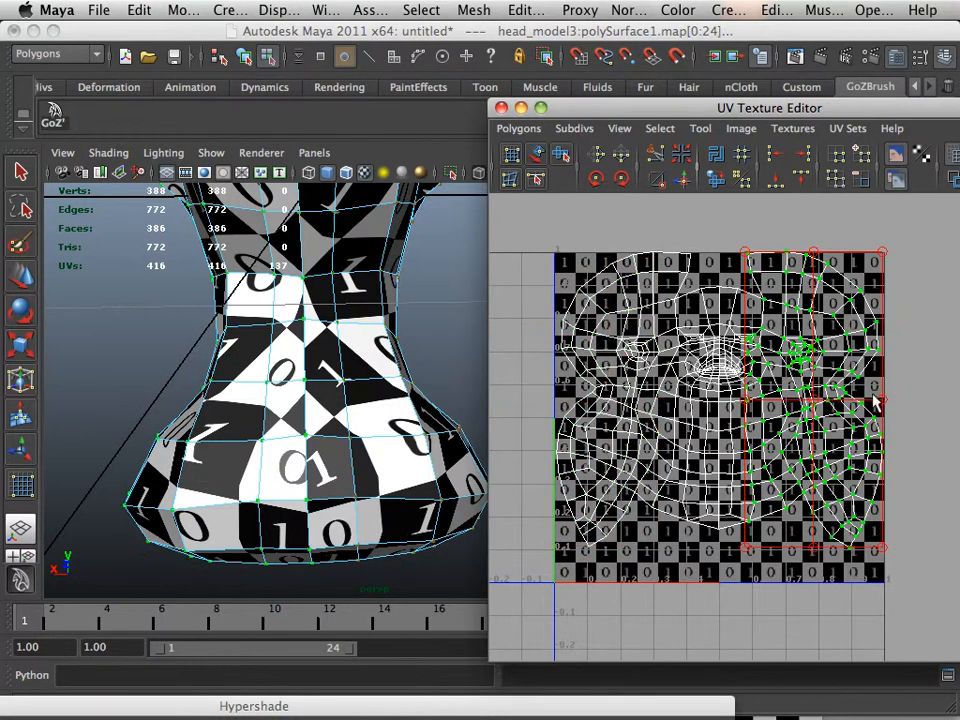
{"action": "left_click", "coordinate": [711, 181]}
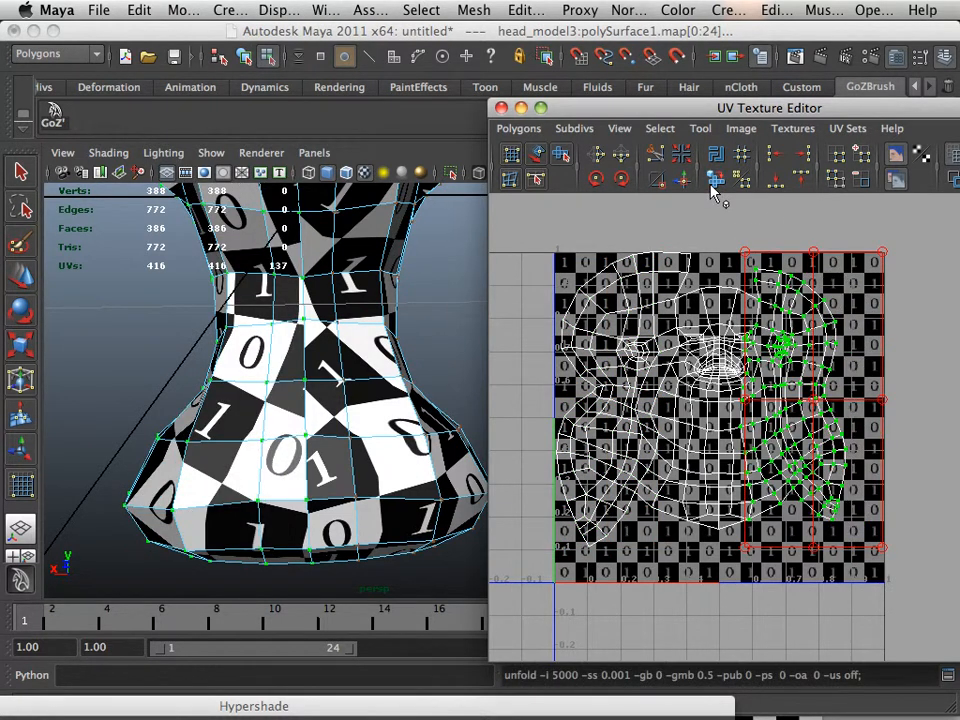
{"action": "key", "text": "z"}
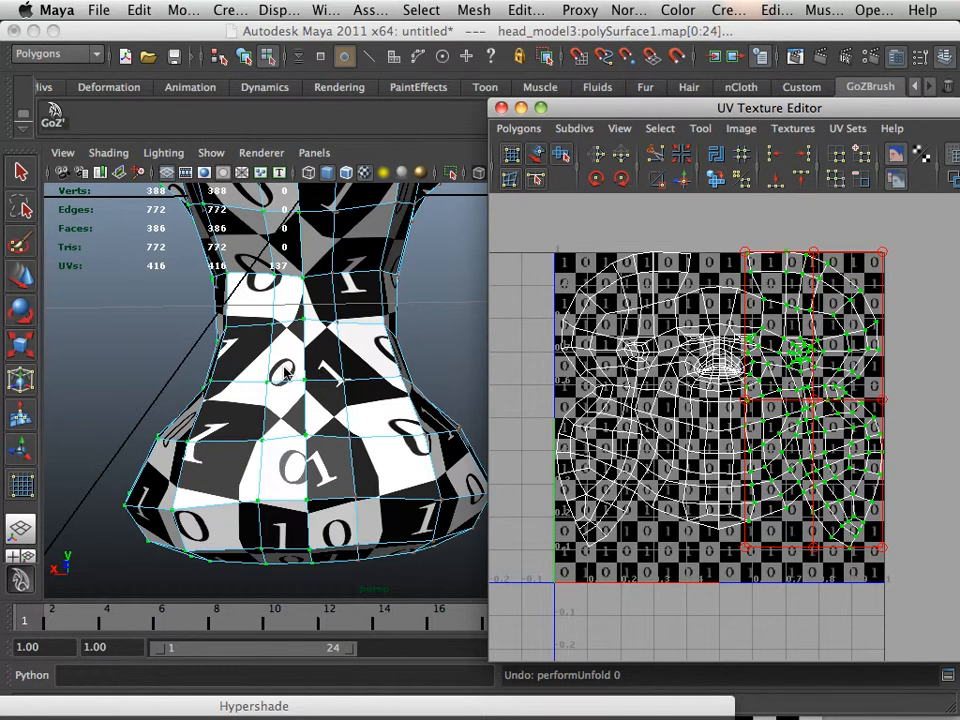
Step: Select the left half of the head's UVs, unfold it and check the checker around the back of the neck
{"action": "left_click_drag", "start_coordinate": [504, 236], "coordinate": [716, 588]}
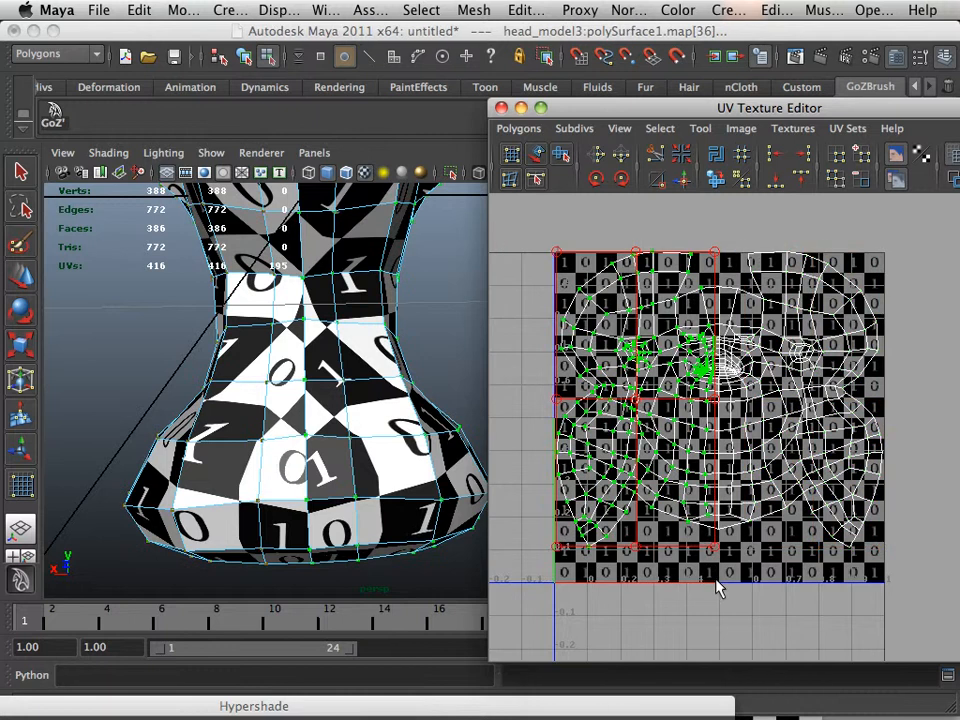
{"action": "left_click", "coordinate": [713, 180]}
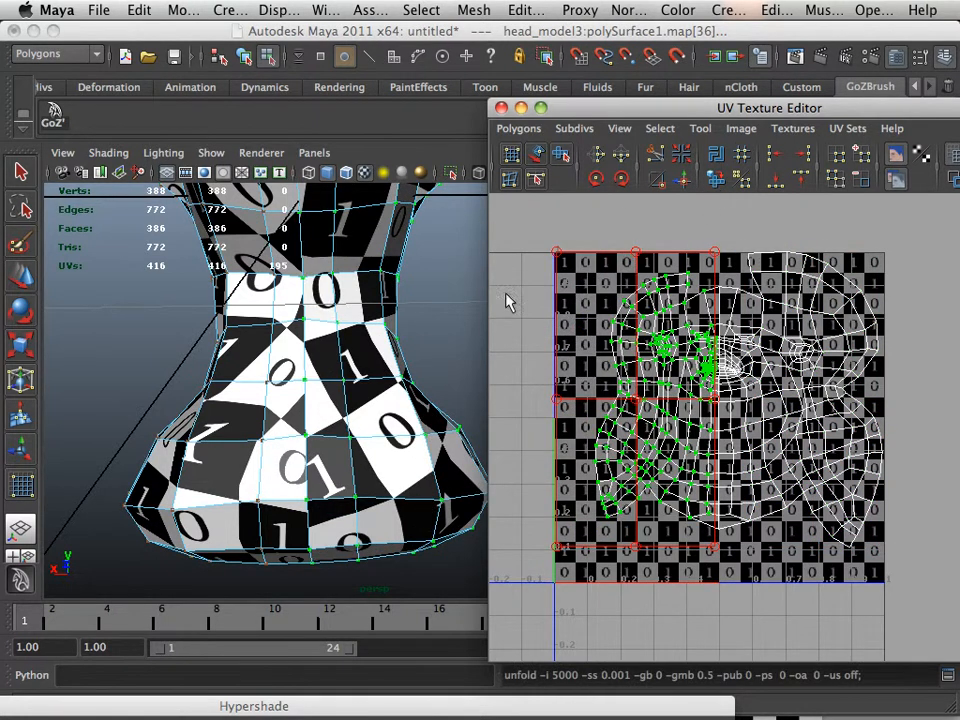
{"action": "left_click_drag", "start_coordinate": [327, 415], "coordinate": [301, 462], "text": "alt"}
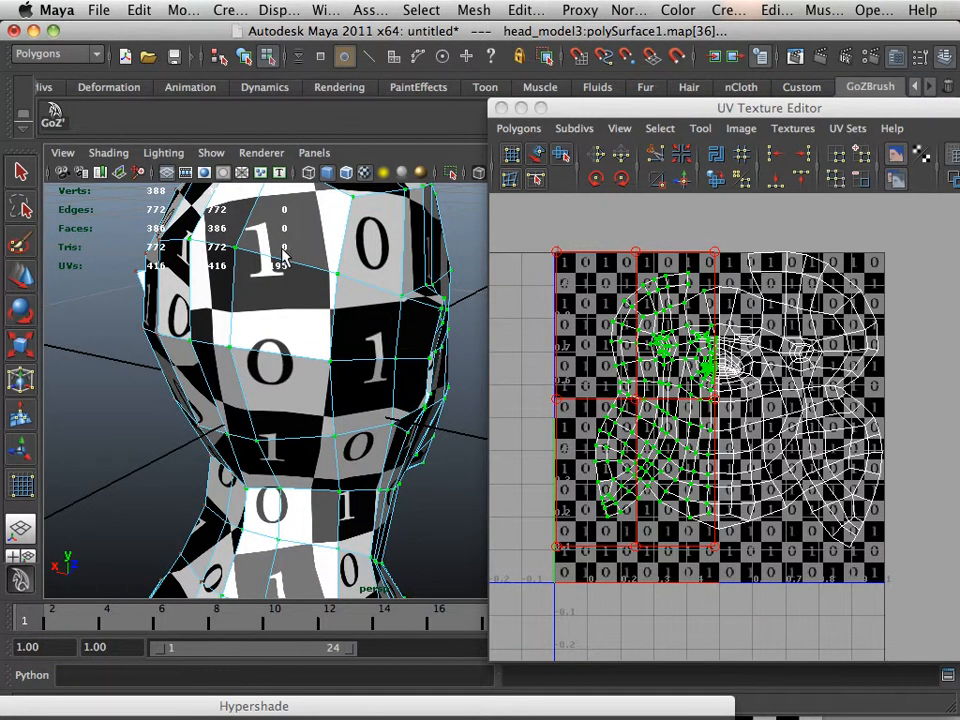
{"action": "left_click_drag", "start_coordinate": [278, 258], "coordinate": [265, 300], "text": "alt"}
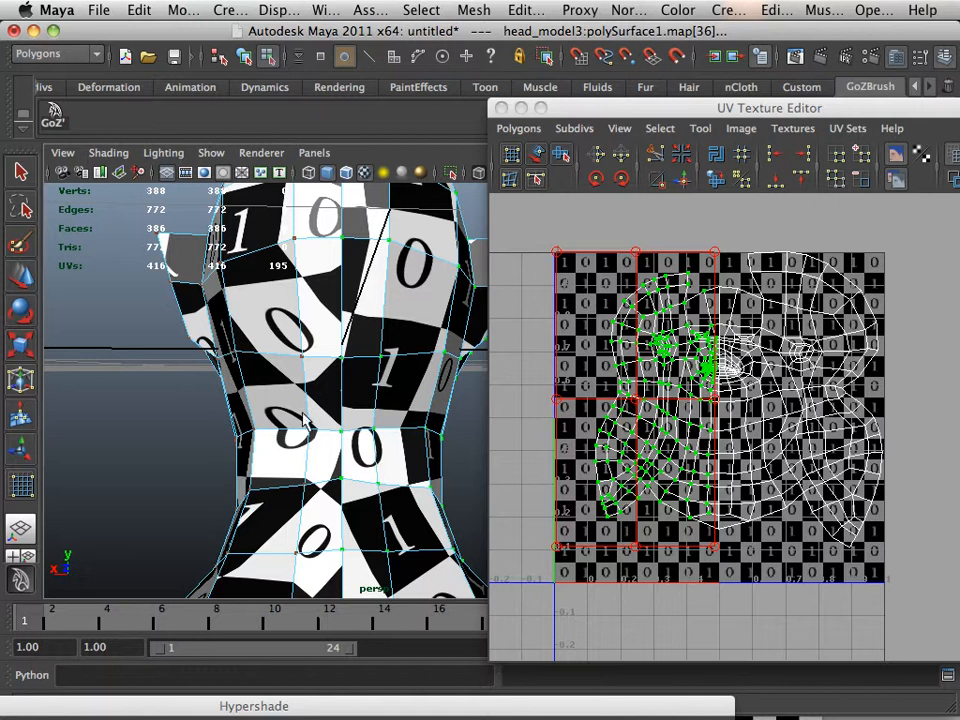
Step: Select the right half of the head's UVs, unfold it to match the other half and clear the selection
{"action": "middle_click_drag", "start_coordinate": [784, 441], "coordinate": [745, 438], "text": "alt"}
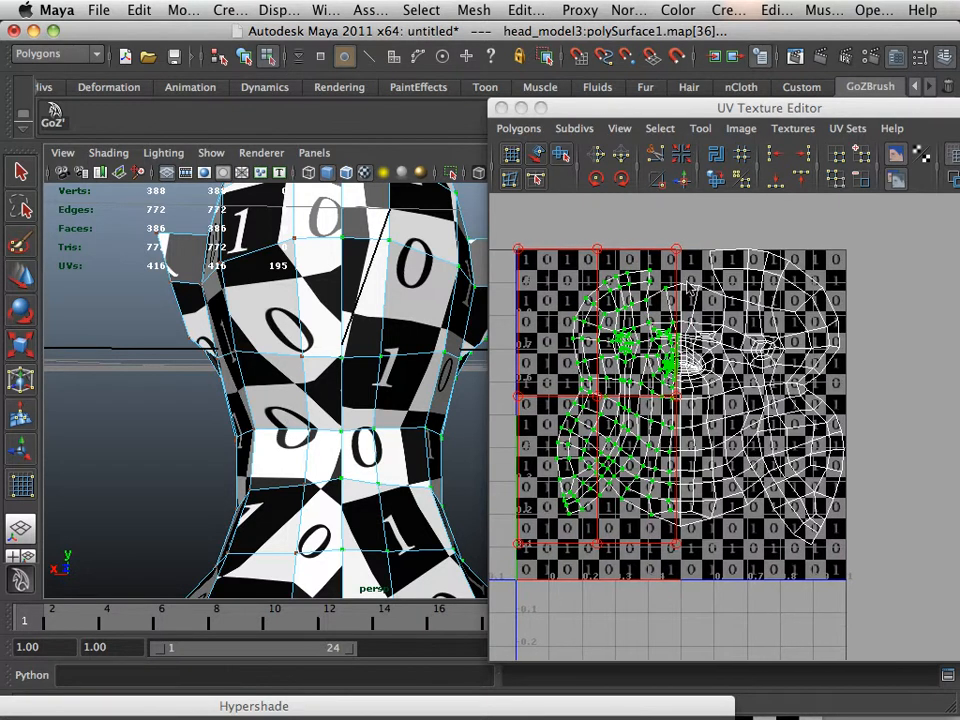
{"action": "mouse_move", "coordinate": [690, 232]}
{"action": "left_mouse_down"}
{"action": "mouse_move", "coordinate": [692, 312]}
{"action": "mouse_move", "coordinate": [736, 400]}
{"action": "mouse_move", "coordinate": [692, 252]}
{"action": "left_mouse_up"}
{"action": "left_click_drag", "start_coordinate": [916, 220], "coordinate": [681, 591]}
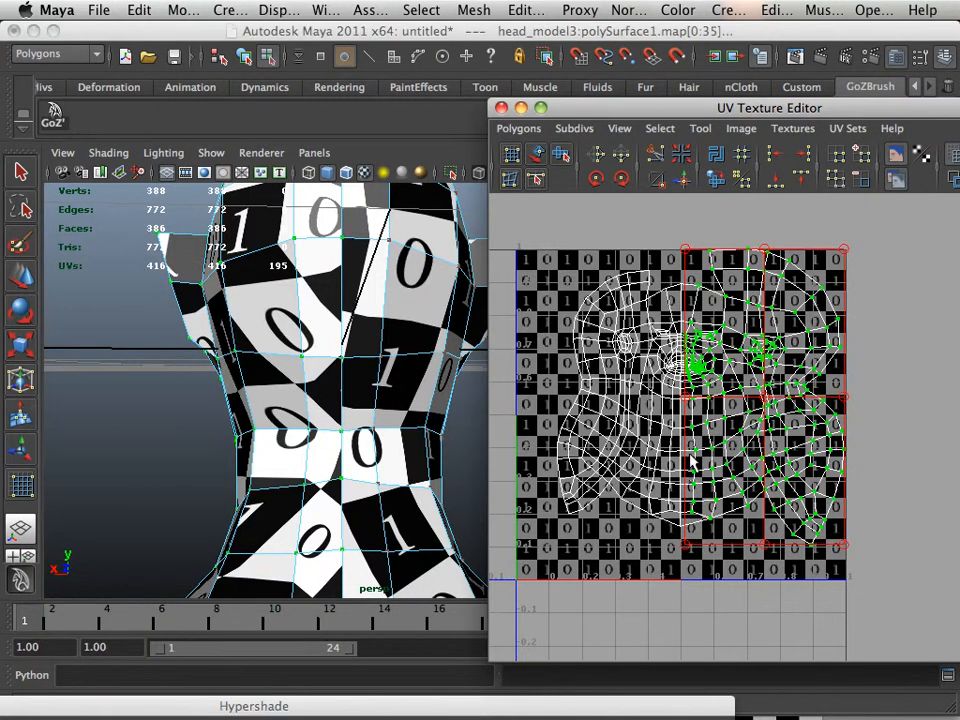
{"action": "key", "text": "f"}
{"action": "middle_click_drag", "start_coordinate": [687, 401], "coordinate": [691, 438], "text": "alt"}
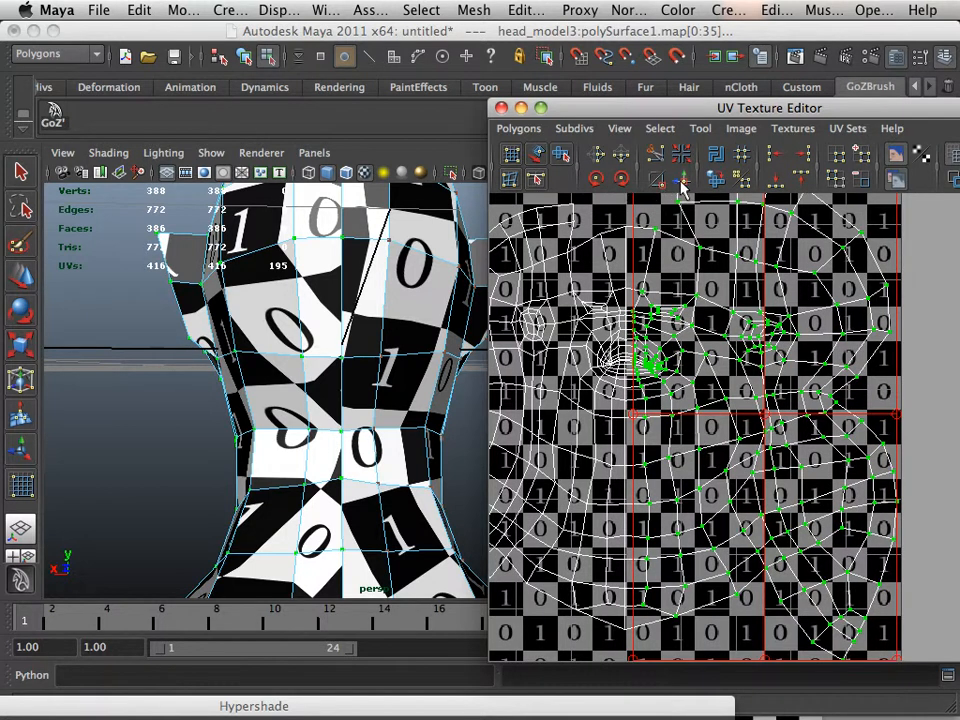
{"action": "left_click", "coordinate": [714, 182]}
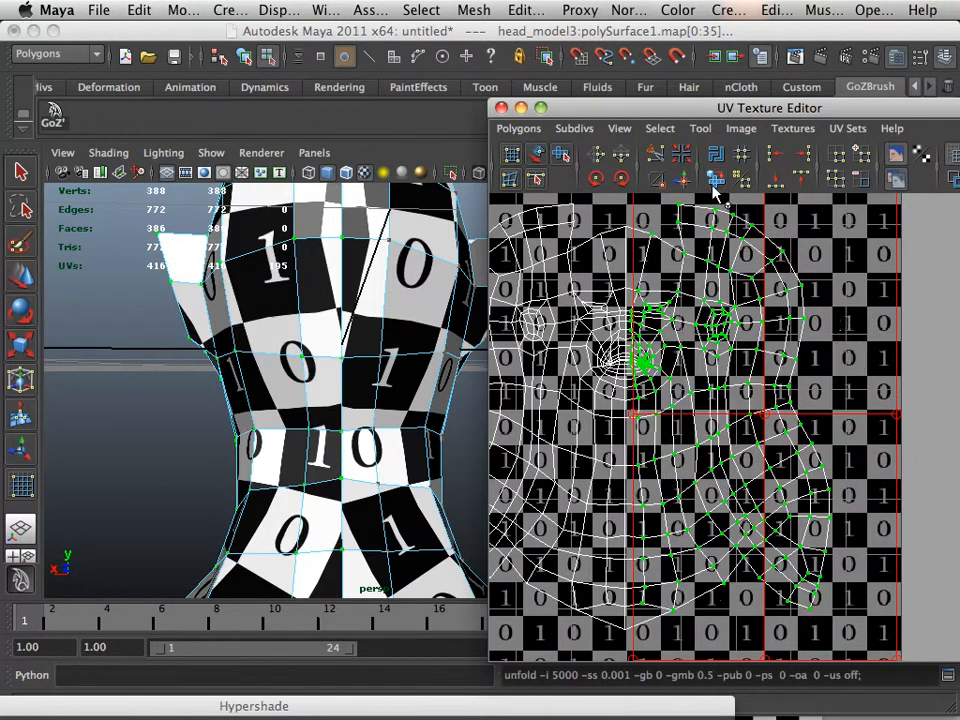
{"action": "left_click", "coordinate": [836, 315]}
{"action": "right_click_drag", "start_coordinate": [704, 296], "coordinate": [335, 328], "text": "alt"}
{"action": "left_click_drag", "start_coordinate": [335, 330], "coordinate": [310, 425], "text": "alt"}
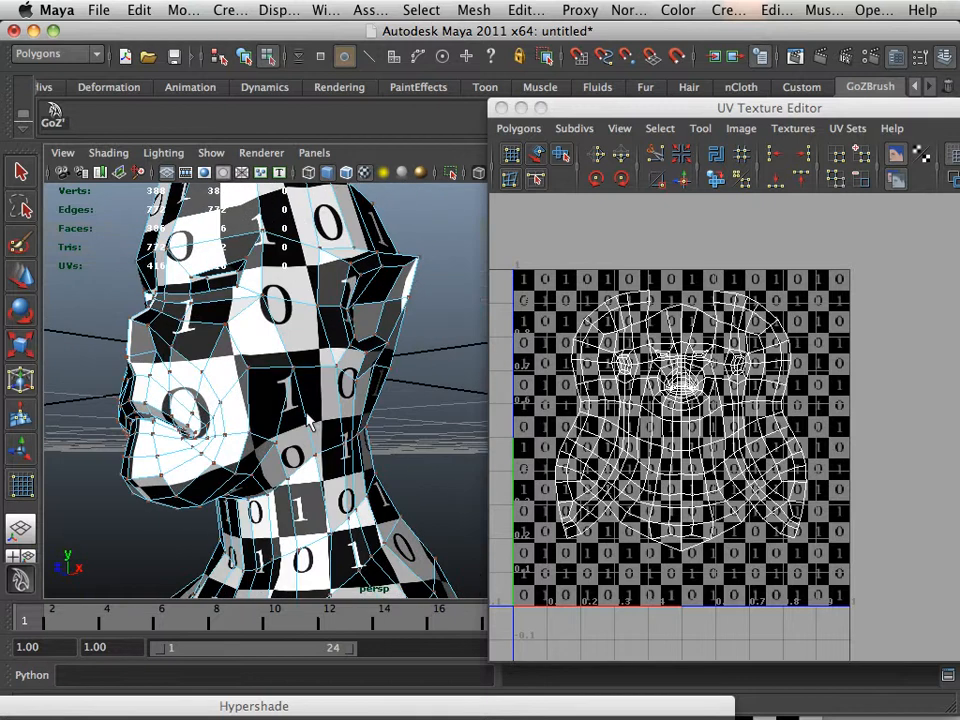
Step: Select all UVs of the head and scale them up uniformly to nearly fill the 0 to 1 texture square
{"action": "right_click_drag", "start_coordinate": [636, 444], "coordinate": [672, 443]}
{"action": "left_click_drag", "start_coordinate": [535, 259], "coordinate": [828, 577]}
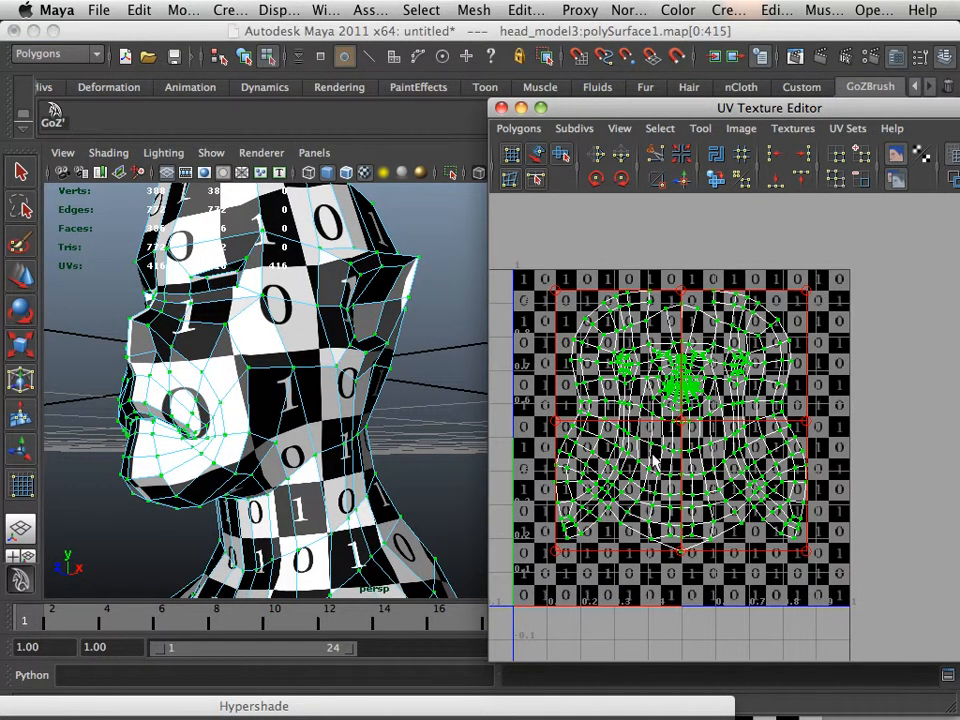
{"action": "left_click", "coordinate": [511, 154]}
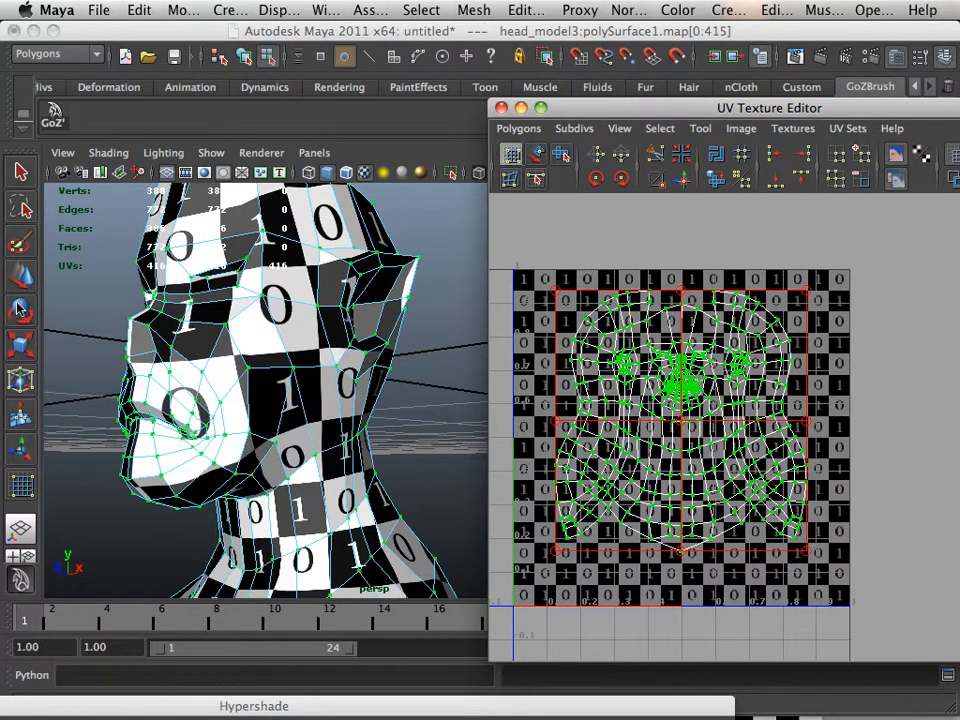
{"action": "left_click", "coordinate": [25, 348]}
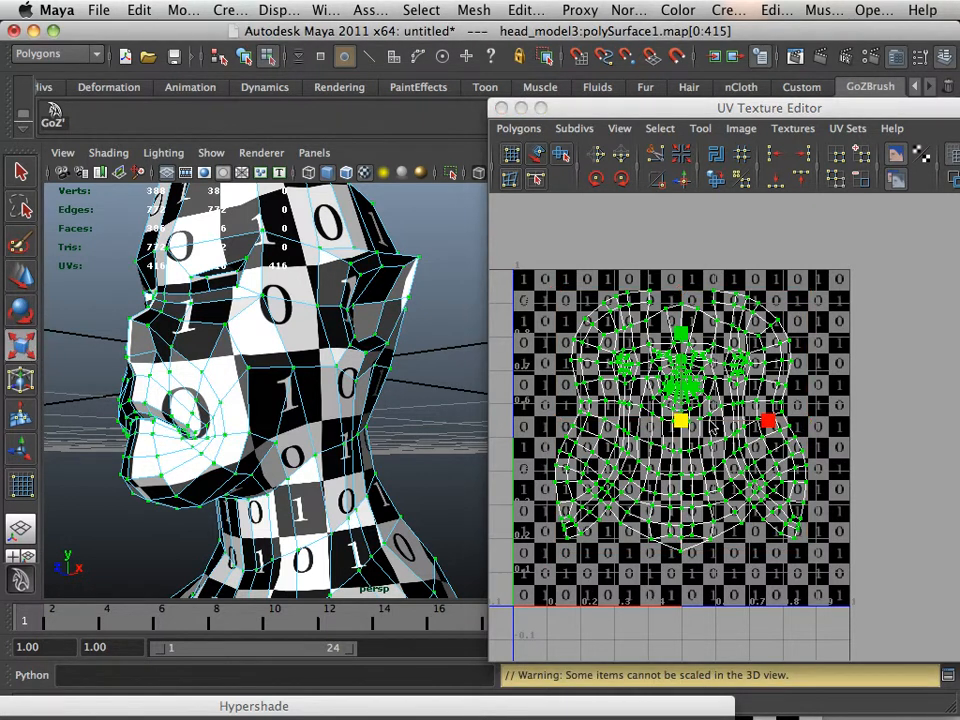
{"action": "mouse_move", "coordinate": [691, 424]}
{"action": "left_mouse_down"}
{"action": "mouse_move", "coordinate": [714, 434]}
{"action": "mouse_move", "coordinate": [684, 429]}
{"action": "mouse_move", "coordinate": [688, 446]}
{"action": "left_mouse_up"}
Step: Move the whole UV layout up slightly, scale it down a little to fit inside the texture square, and deselect it
{"action": "key", "text": "w"}
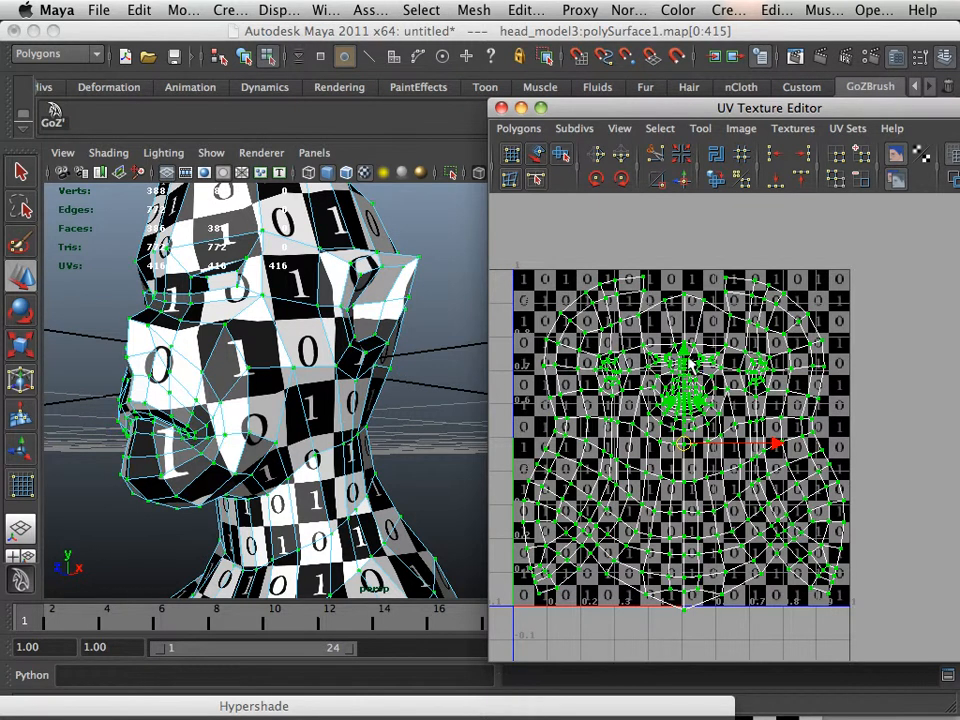
{"action": "left_click_drag", "start_coordinate": [687, 358], "coordinate": [681, 344]}
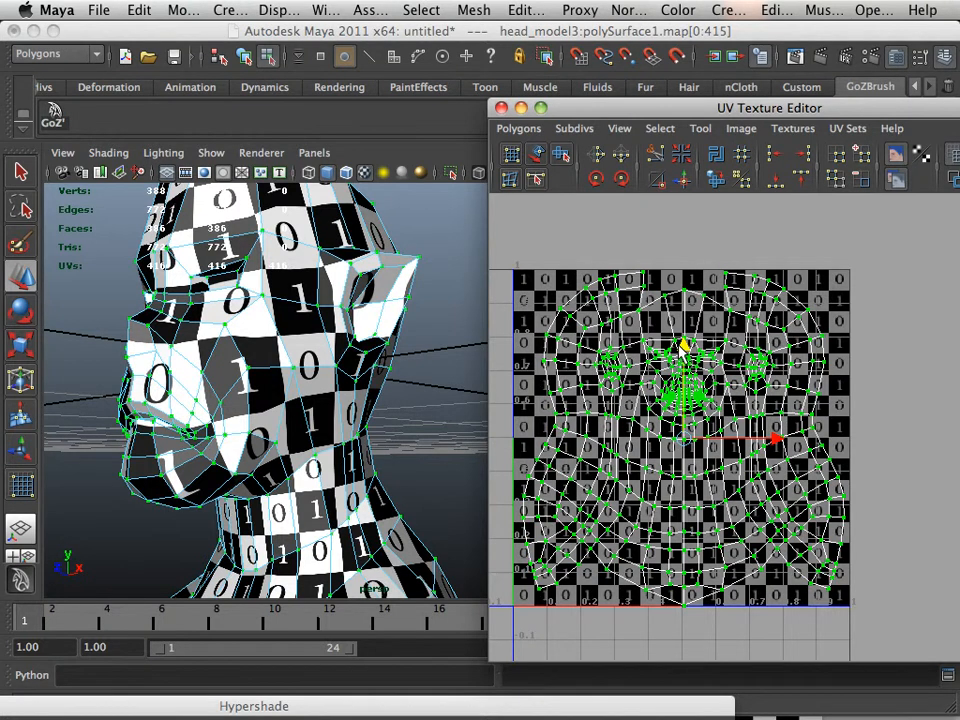
{"action": "key", "text": "r"}
{"action": "left_click_drag", "start_coordinate": [681, 437], "coordinate": [685, 440]}
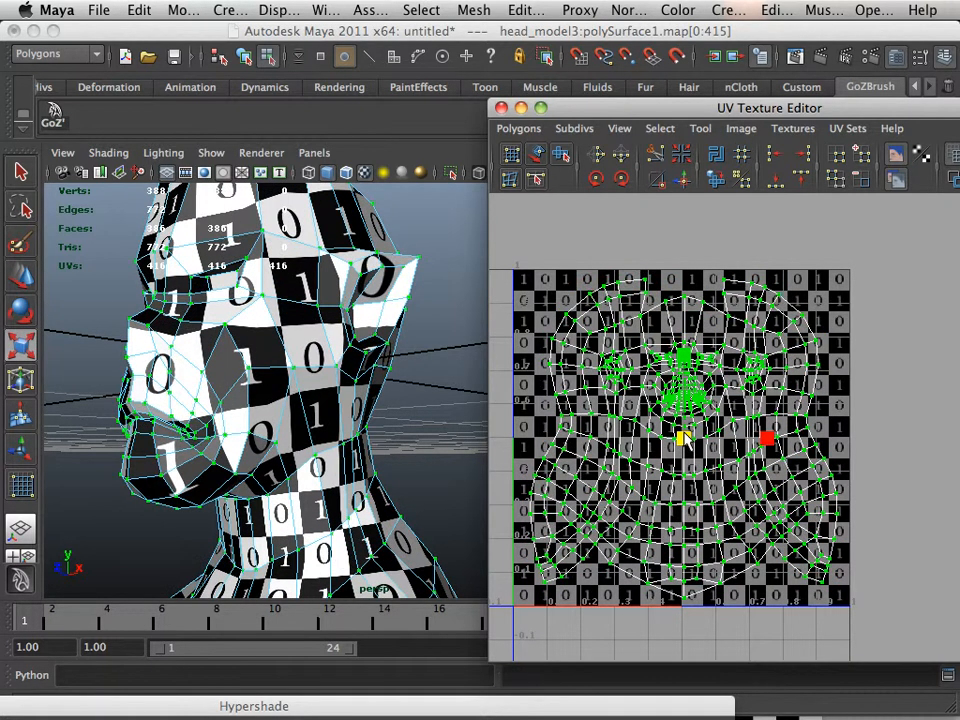
{"action": "left_click", "coordinate": [715, 638]}
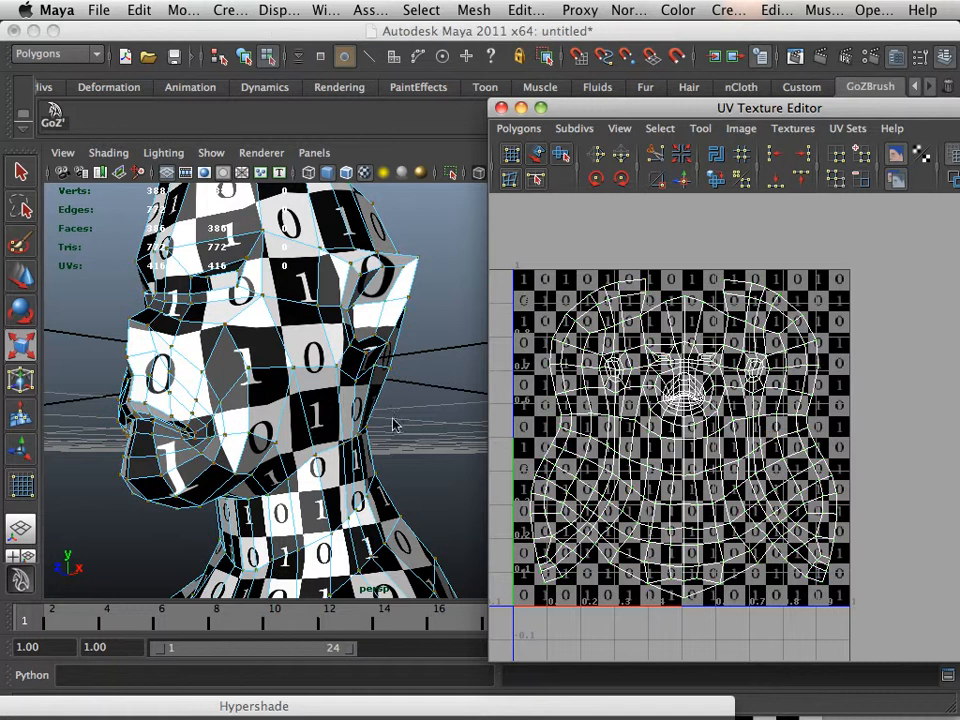
Step: Examine the checker on the head model from several sides, especially around the face, mouth, neck and base
{"action": "left_click_drag", "start_coordinate": [393, 425], "coordinate": [285, 418], "text": "alt"}
{"action": "left_click_drag", "start_coordinate": [393, 425], "coordinate": [321, 281], "text": "alt"}
{"action": "middle_click_drag", "start_coordinate": [328, 418], "coordinate": [302, 430], "text": "alt"}
{"action": "right_click_drag", "start_coordinate": [302, 430], "coordinate": [246, 392], "text": "alt"}
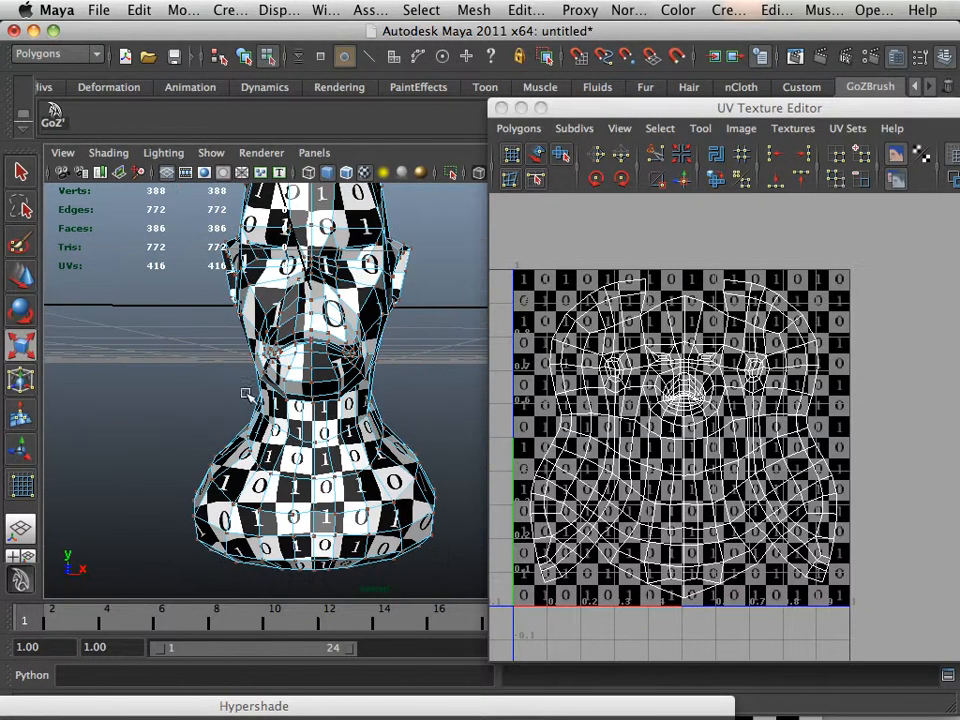
{"action": "left_click_drag", "start_coordinate": [270, 398], "coordinate": [262, 372], "text": "alt"}
{"action": "right_click_drag", "start_coordinate": [245, 335], "coordinate": [287, 347], "text": "alt"}
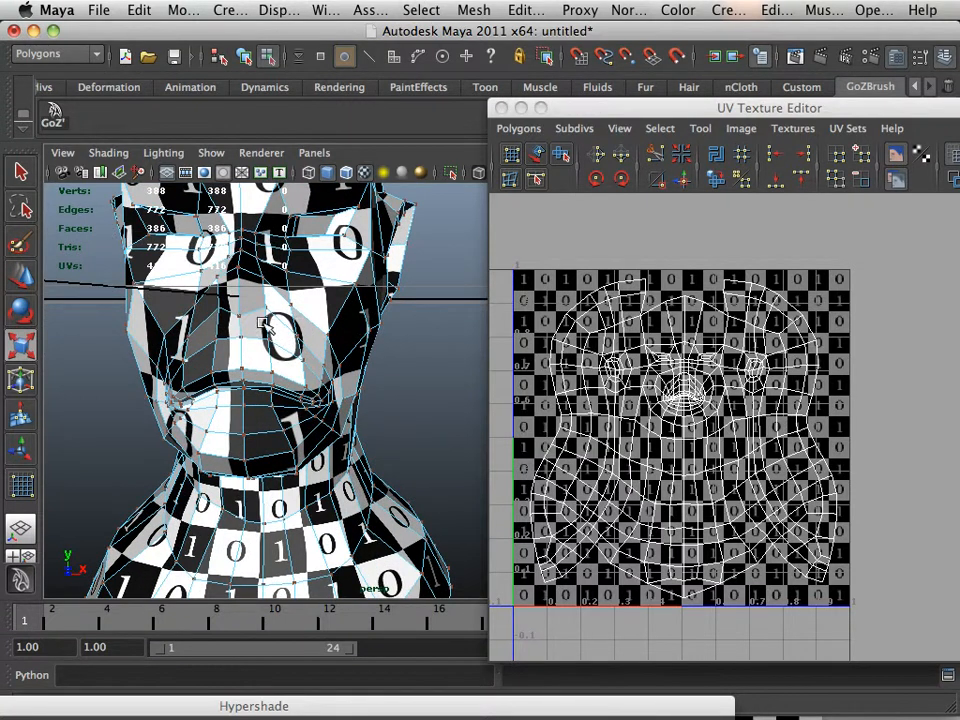
{"action": "left_click_drag", "start_coordinate": [307, 519], "coordinate": [296, 441], "text": "alt"}
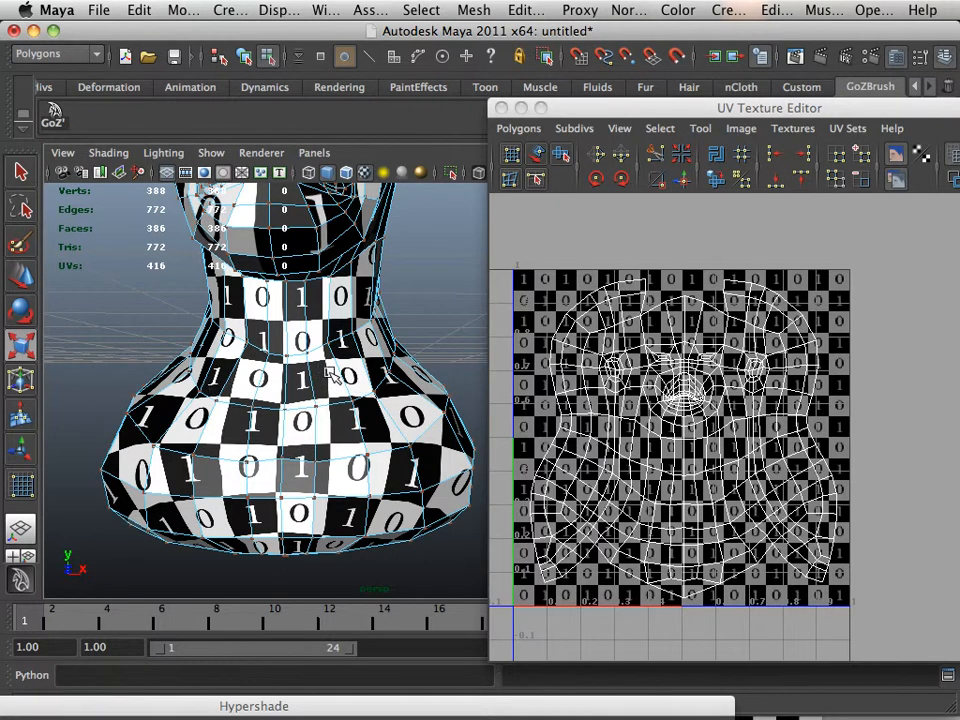
{"action": "left_click_drag", "start_coordinate": [217, 392], "coordinate": [318, 397], "text": "alt"}
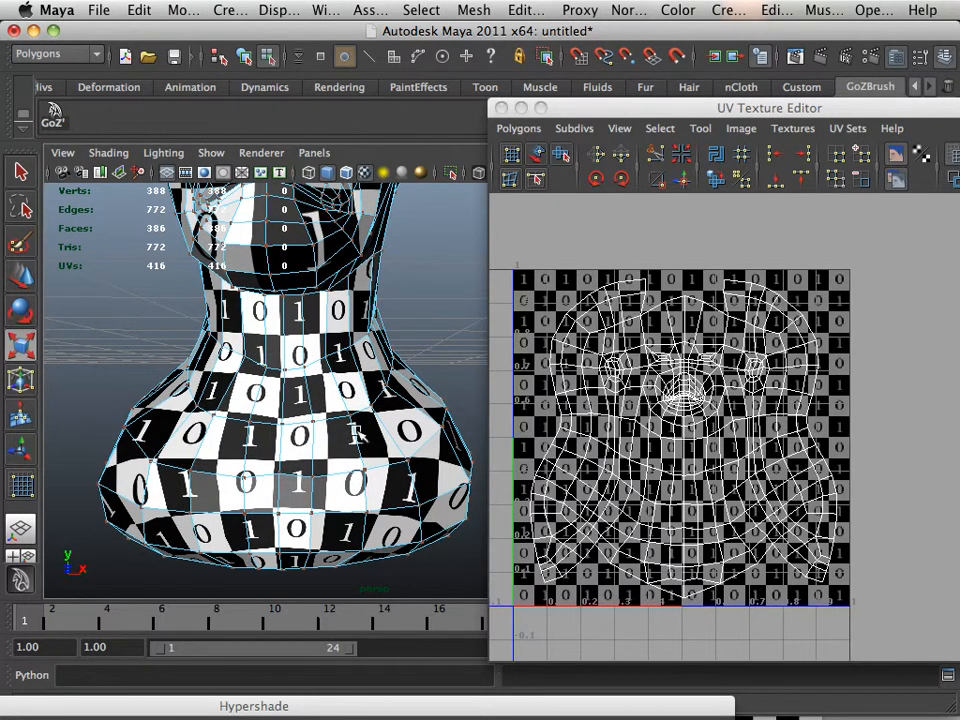
{"action": "middle_click_drag", "start_coordinate": [299, 338], "coordinate": [304, 477], "text": "alt"}
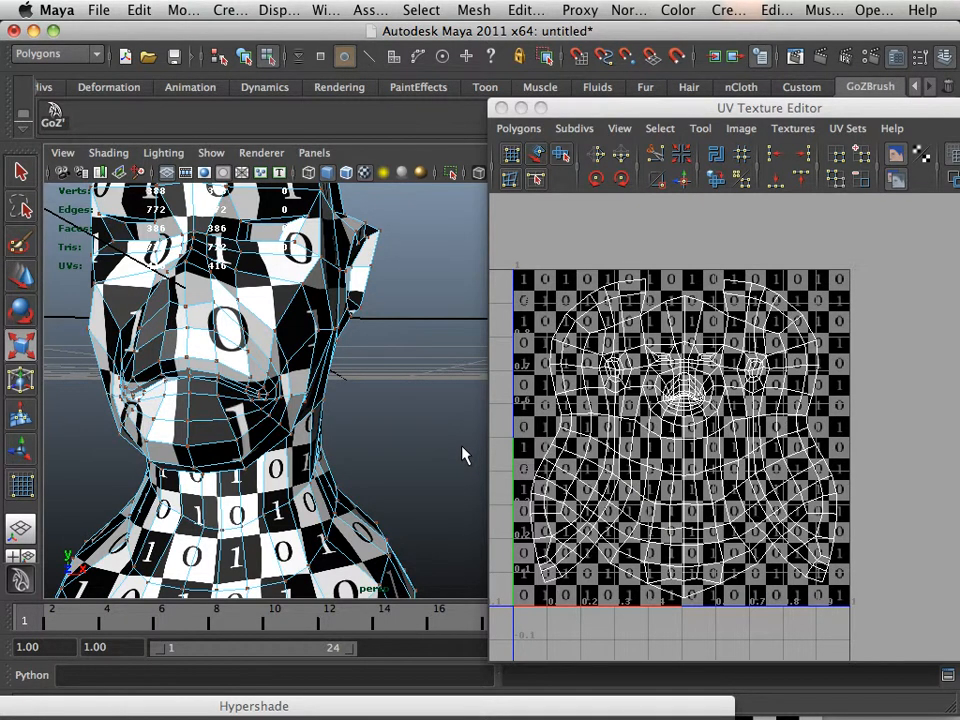
{"action": "right_click_drag", "start_coordinate": [463, 455], "coordinate": [225, 394], "text": "alt"}
{"action": "left_click_drag", "start_coordinate": [250, 396], "coordinate": [236, 304], "text": "alt"}
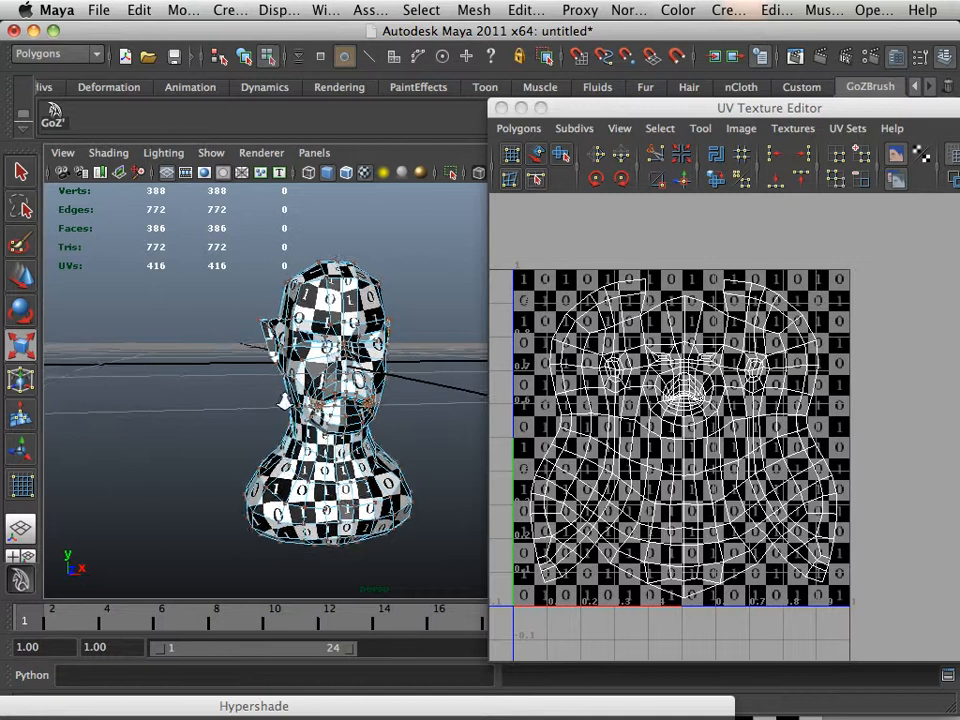
Step: Shift the UV Texture Editor window up slightly, return the head model to object mode and select the whole object
{"action": "mouse_move", "coordinate": [603, 110]}
{"action": "left_mouse_down"}
{"action": "mouse_move", "coordinate": [486, 87]}
{"action": "mouse_move", "coordinate": [606, 92]}
{"action": "left_mouse_up"}
{"action": "left_click_drag", "start_coordinate": [376, 361], "coordinate": [336, 352], "text": "alt"}
{"action": "right_click_drag", "start_coordinate": [316, 346], "coordinate": [350, 327]}
{"action": "left_click", "coordinate": [319, 321]}
{"action": "left_click_drag", "start_coordinate": [364, 403], "coordinate": [392, 407], "text": "alt"}
{"action": "right_click_drag", "start_coordinate": [392, 407], "coordinate": [445, 418], "text": "alt"}
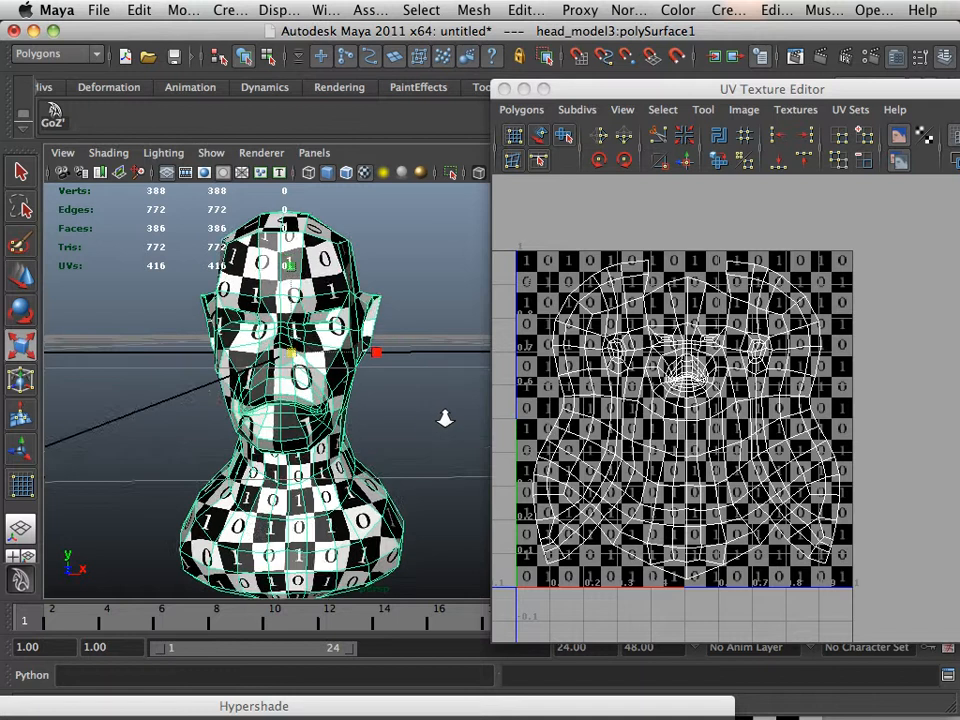